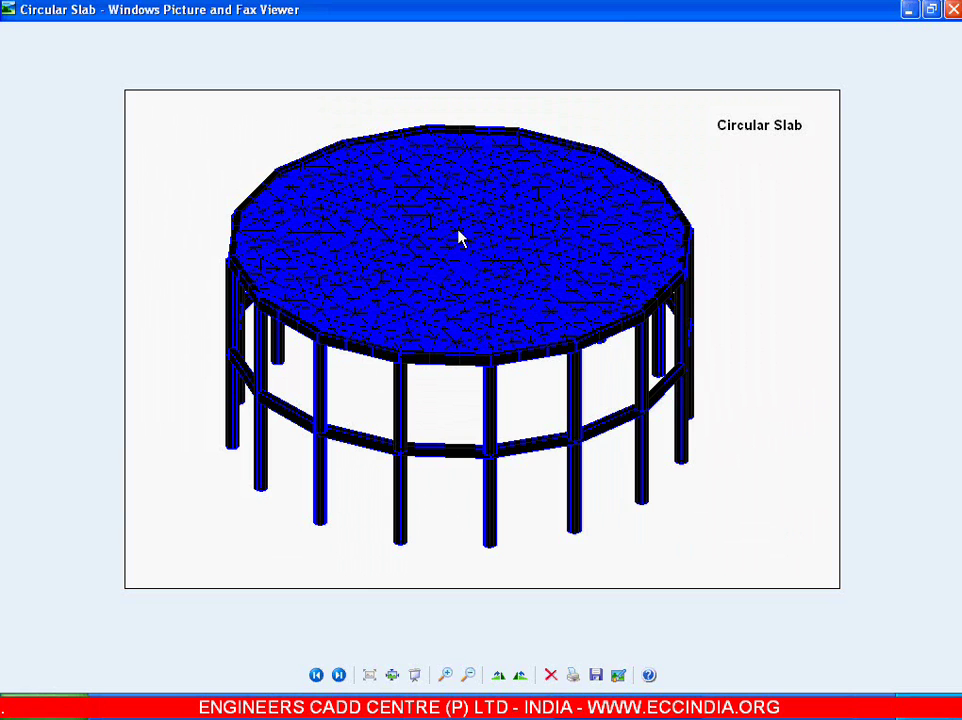
Switch to STAAD.Pro, run the Structure Wizard and choose Frame Models as the prototype model type
left_click(190, 710)
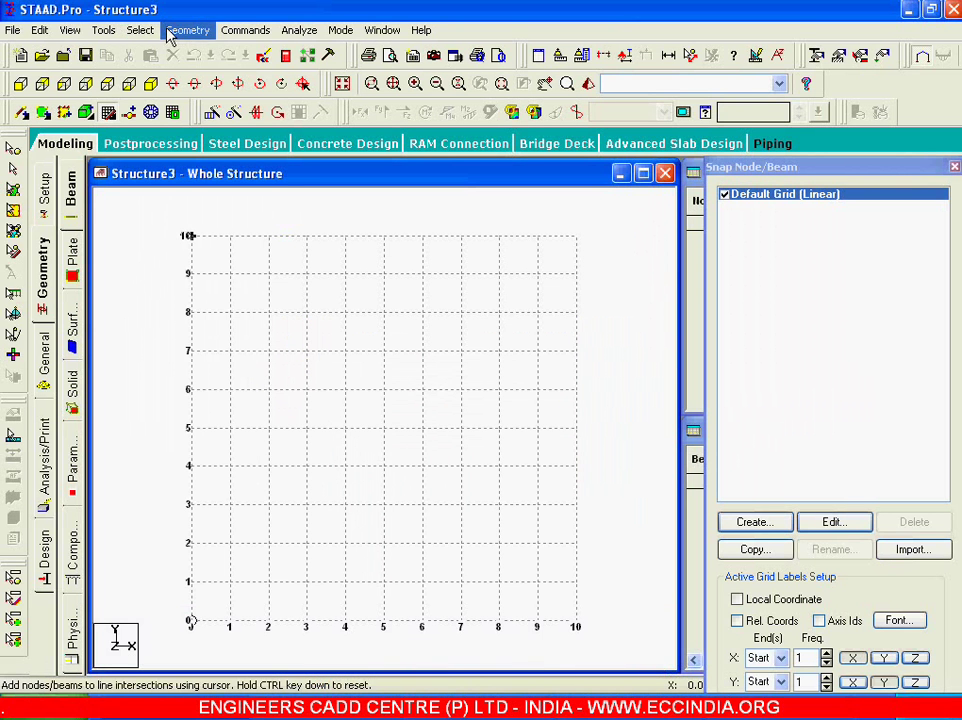
left_click(188, 30)
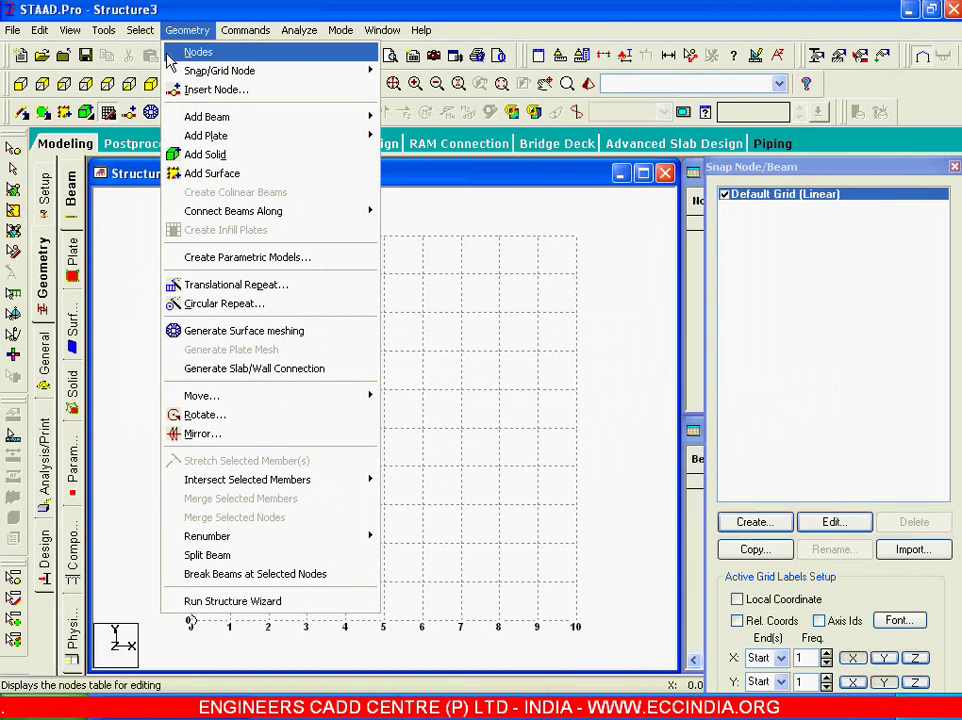
left_click(282, 601)
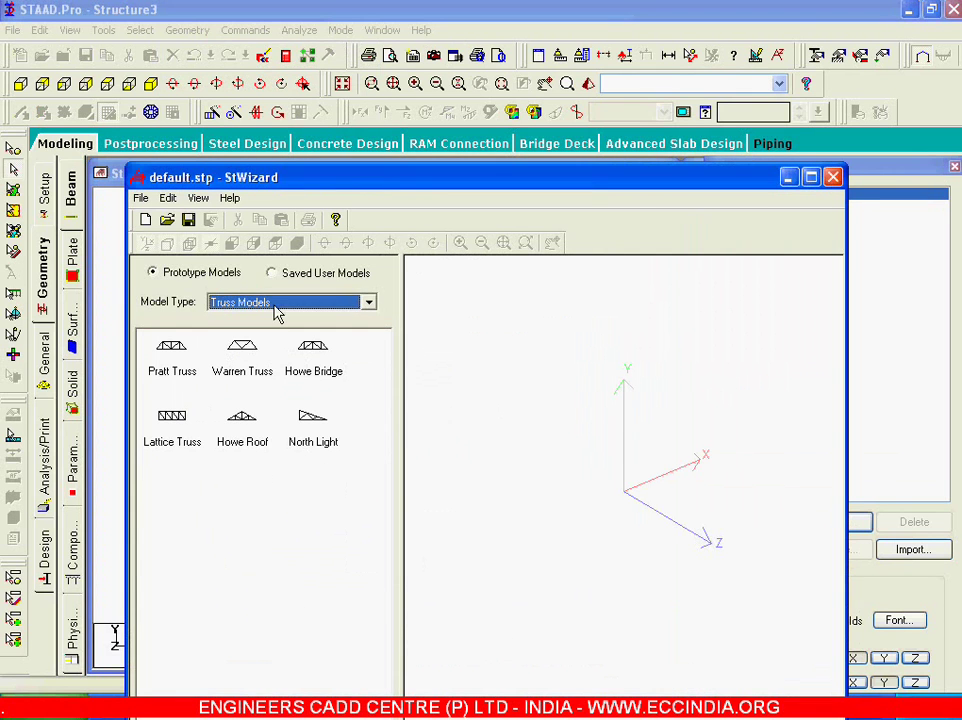
left_click(278, 313)
left_click(258, 330)
left_click(250, 348)
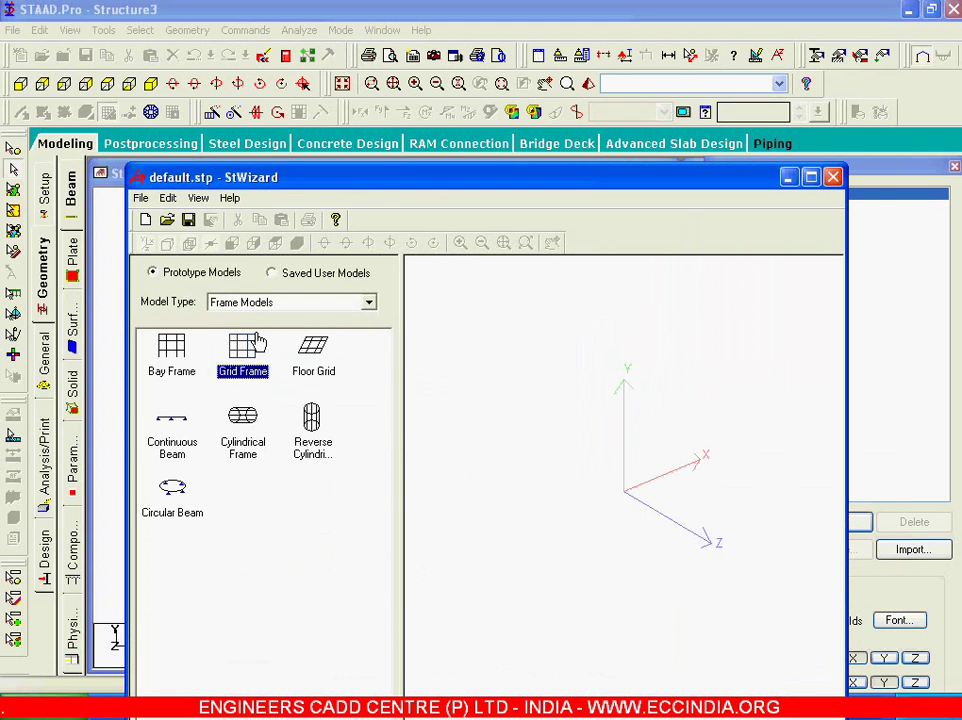
Generate a Reverse Cylindrical Frame with length 7 m, radius 5 m, angle 360°, 2 bays along the length and 16 along the periphery
left_click(337, 460)
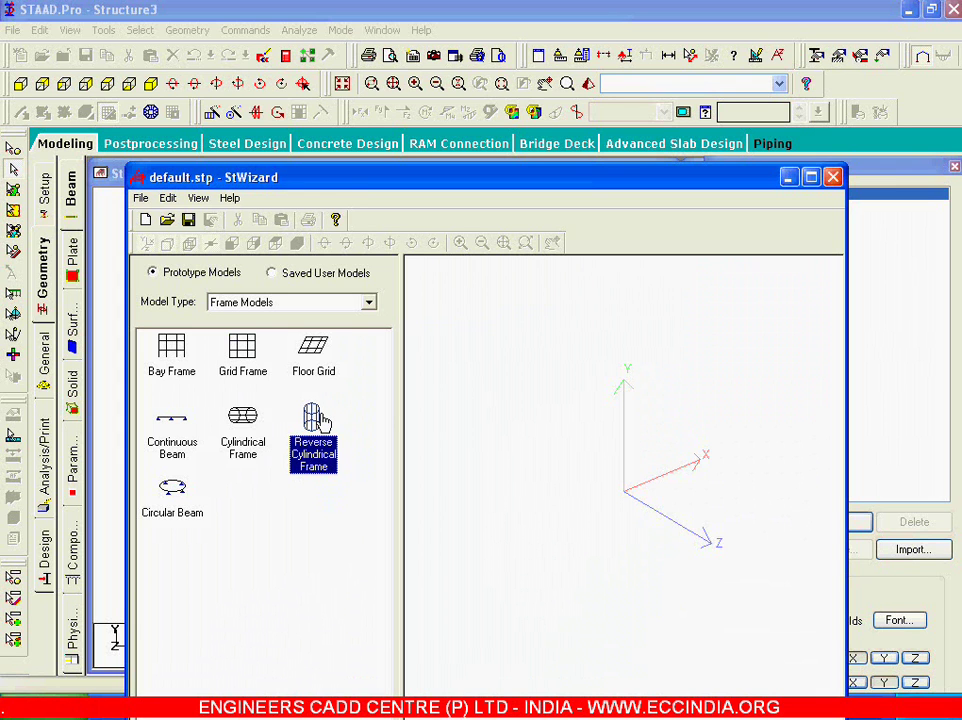
left_click_drag(316, 420, 600, 408)
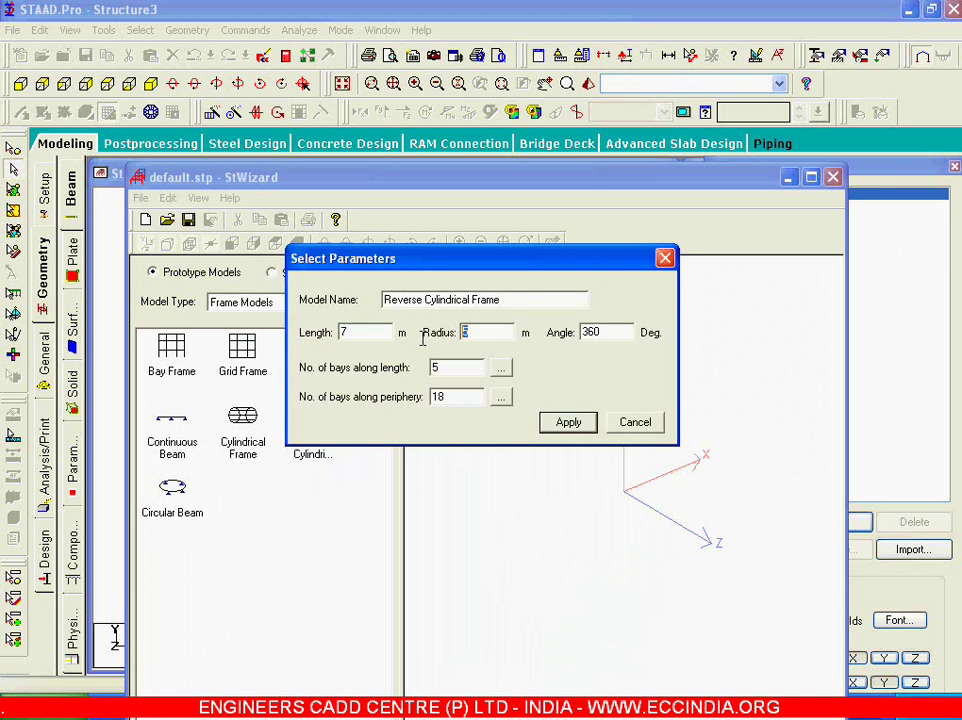
key("Tab")
key("Tab")
key("Tab")
type("1")
left_click(568, 423)
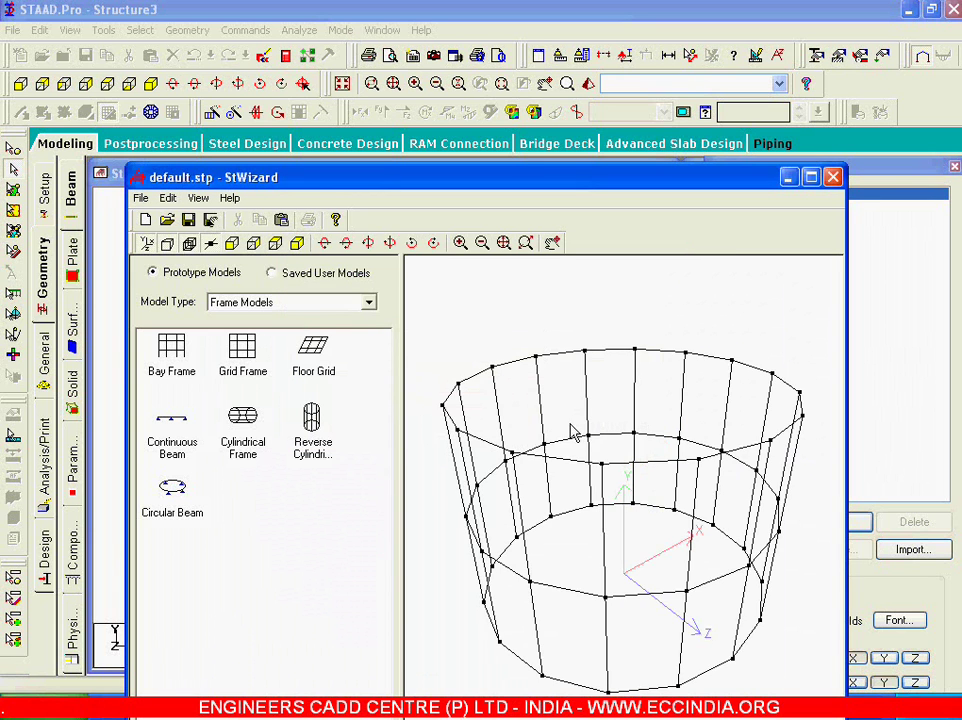
Transfer the wizard frame into the structure at X, Y and Z offsets of 0 m and close the Snap Node/Beam grid settings
left_click(284, 221)
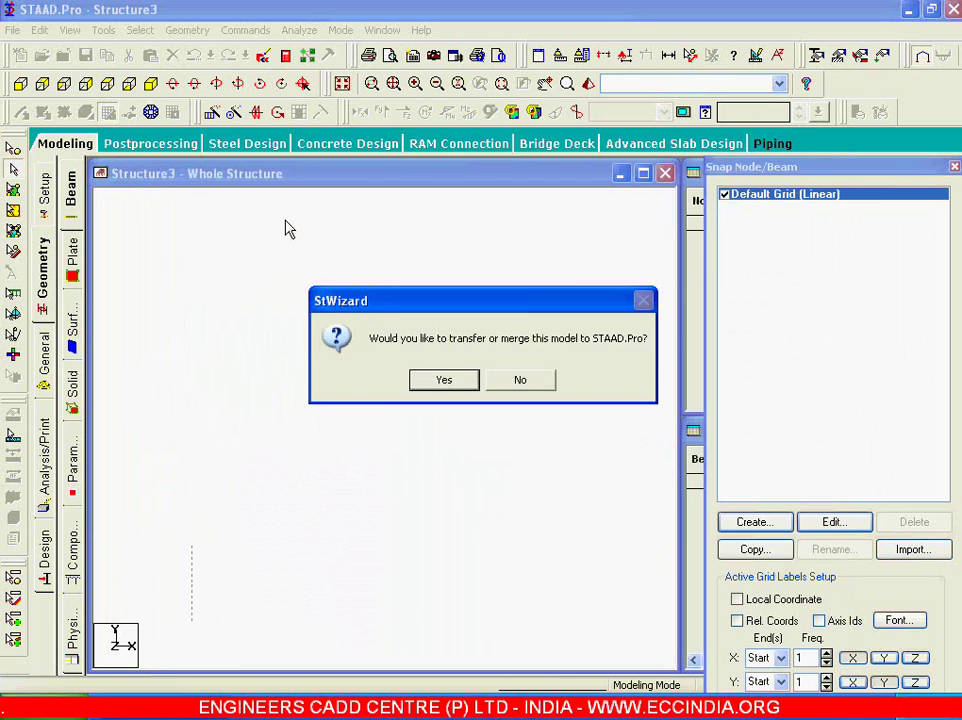
left_click(453, 380)
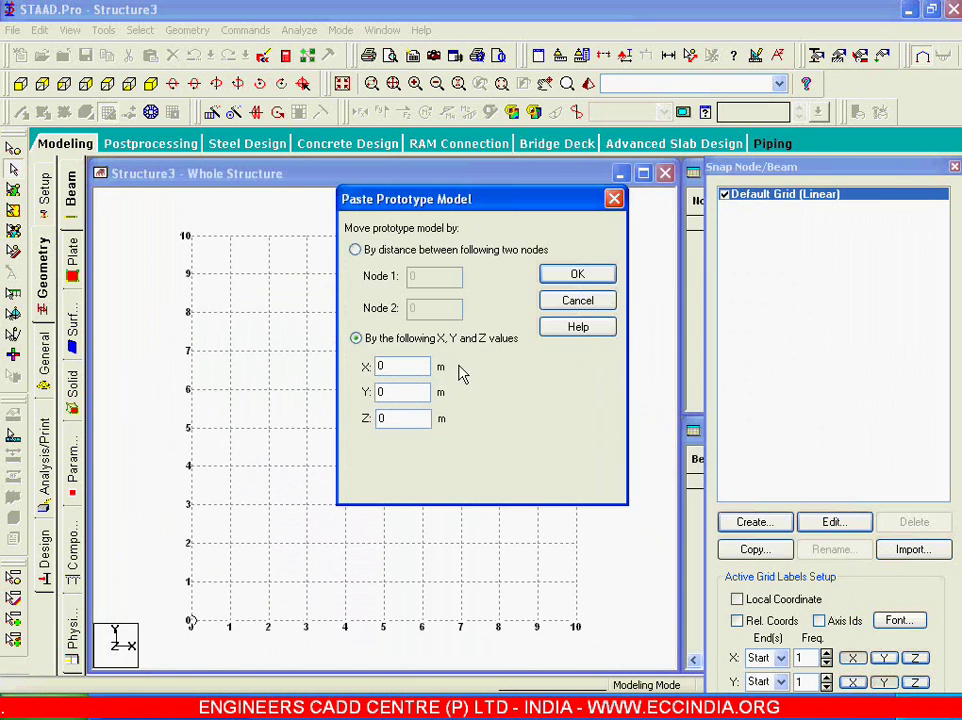
left_click(584, 275)
left_click(955, 168)
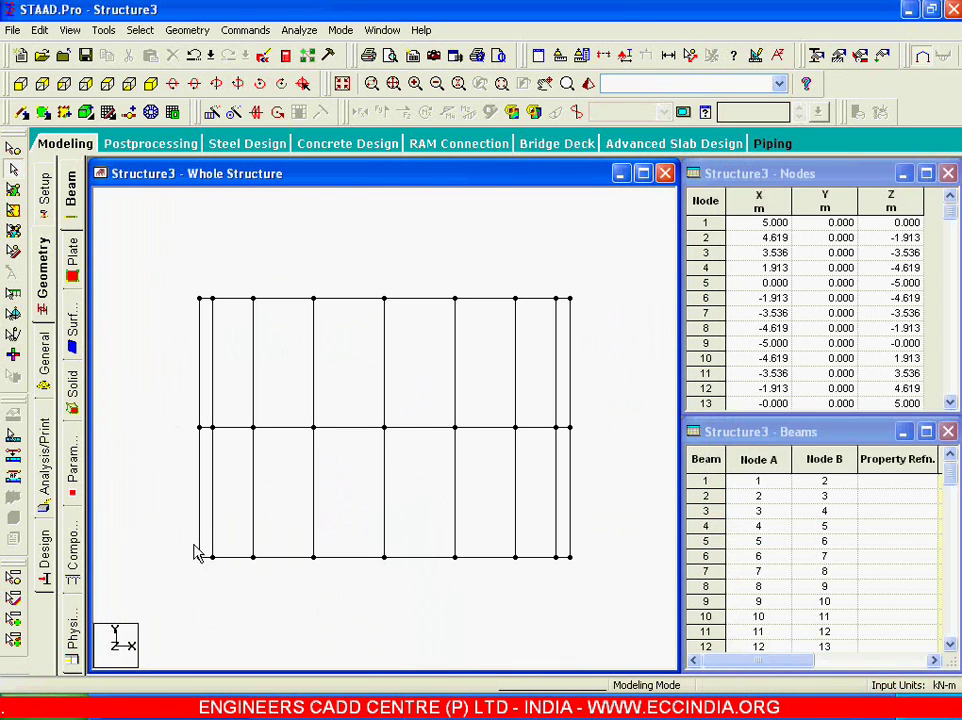
Delete the ring of beams at the base of the frame
left_click_drag(172, 545, 612, 586)
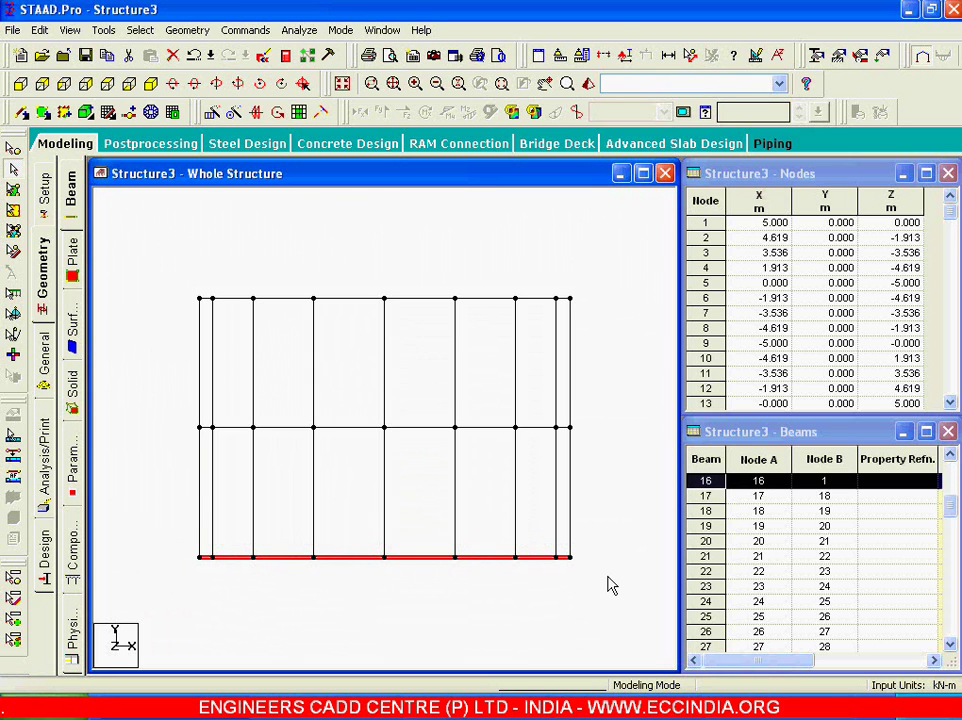
key("Delete")
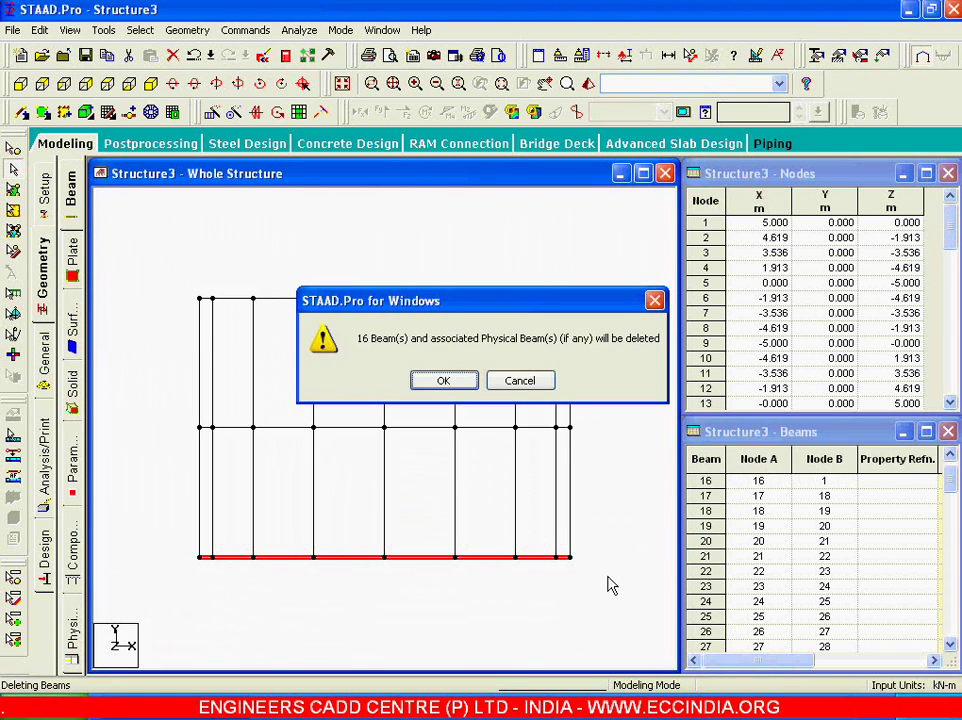
key("Return")
Measure the top ring's diameter and a column's full height in the isometric view, then clear the dimensions
left_click(107, 83)
scroll(176, 276, "up", 1)
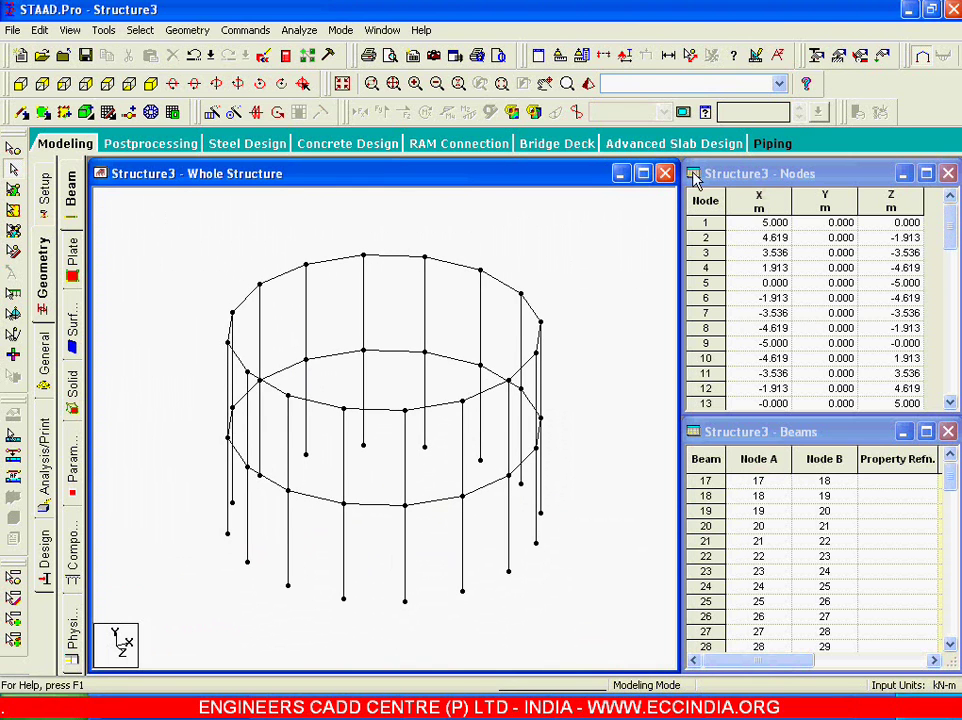
left_click(708, 57)
left_click(228, 343)
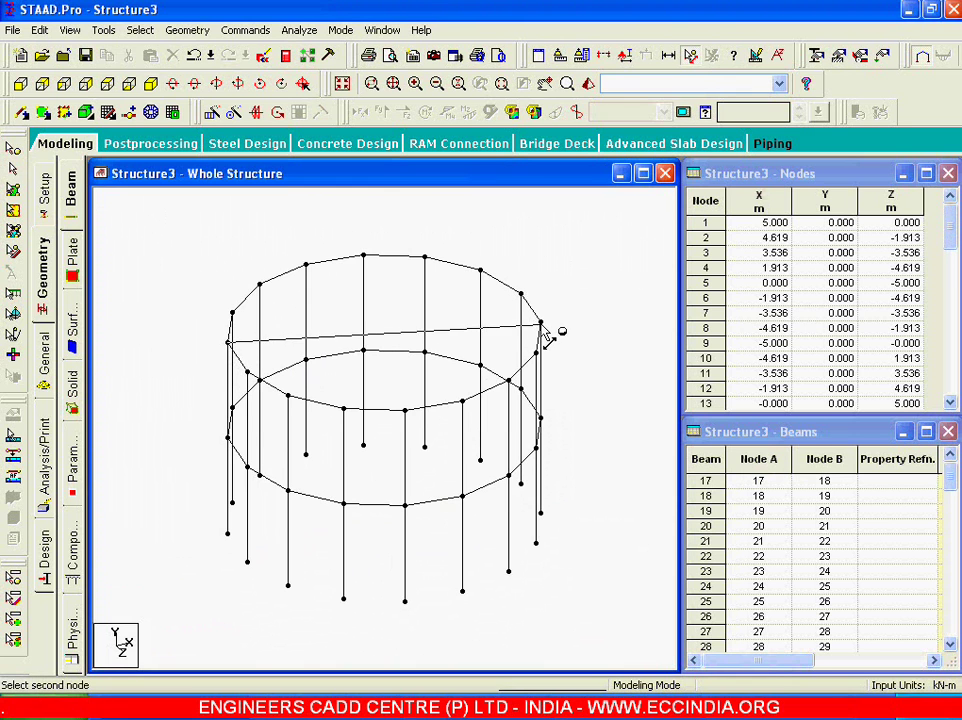
left_click(540, 325)
left_click(405, 411)
left_click(406, 601)
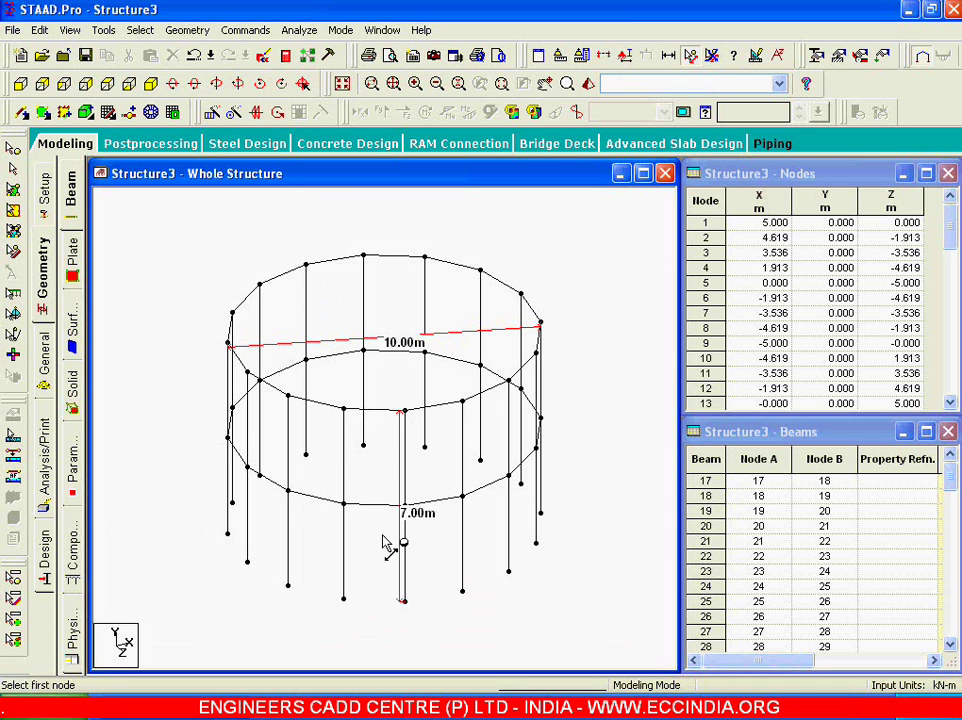
left_click(714, 58)
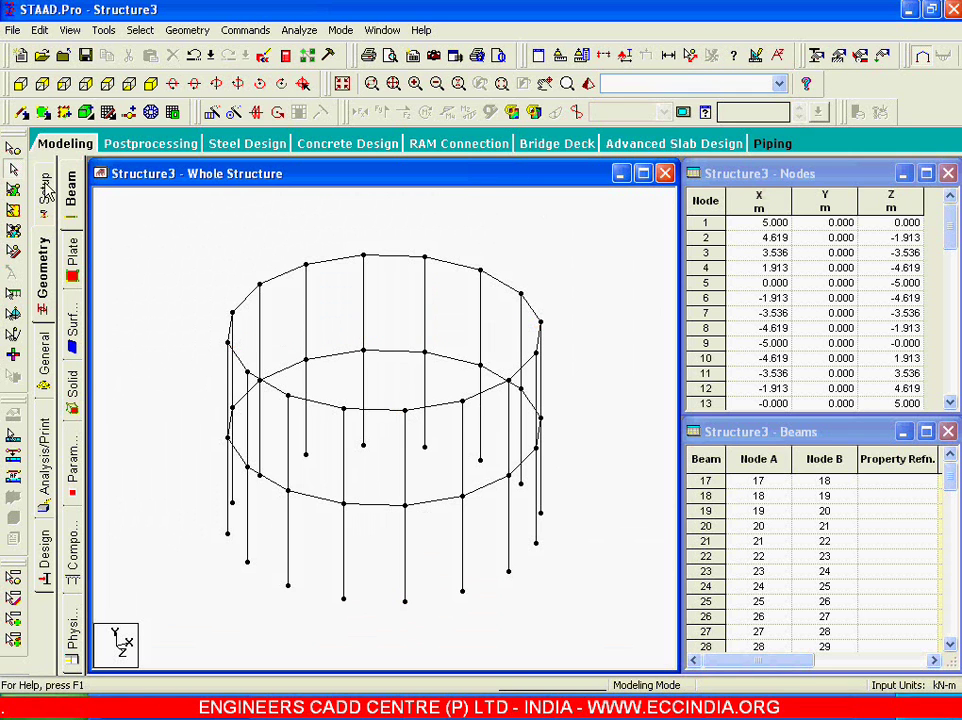
Isolate the top ring beams in a new view displayed in the active window, seen in plan
left_click(20, 82)
scroll(185, 272, "down", 1)
left_click_drag(166, 271, 592, 300)
right_click(364, 250)
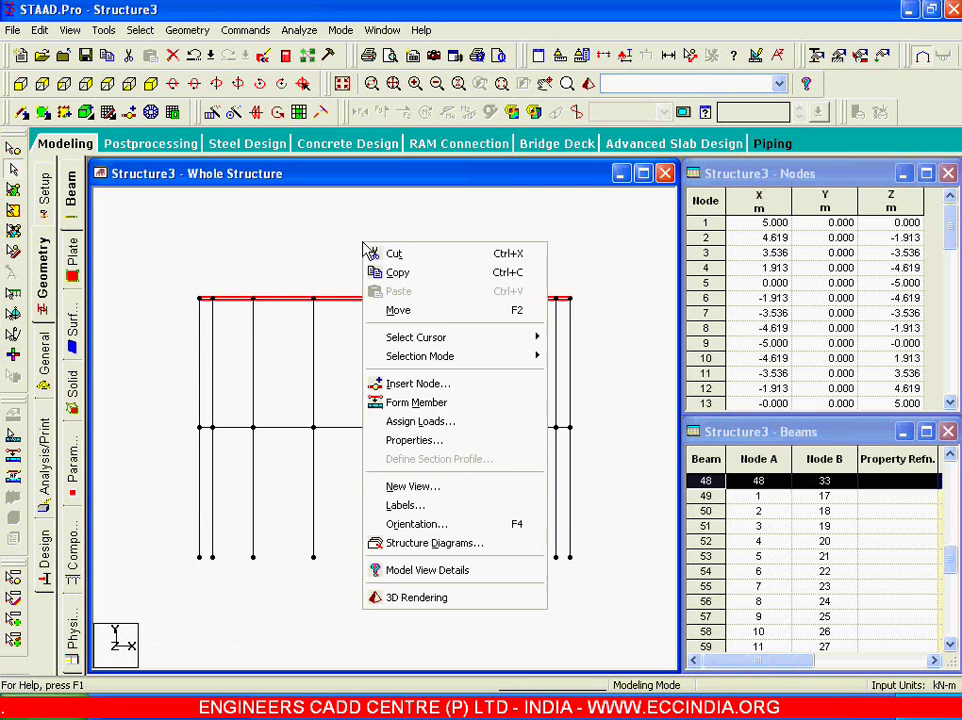
left_click(430, 487)
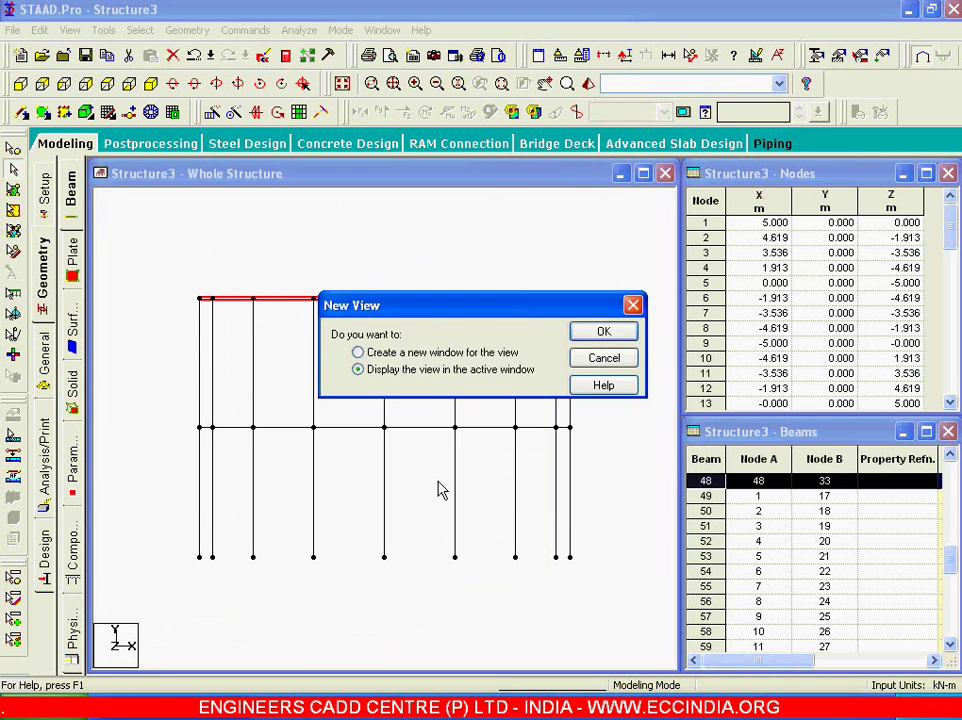
left_click(590, 340)
left_click(106, 82)
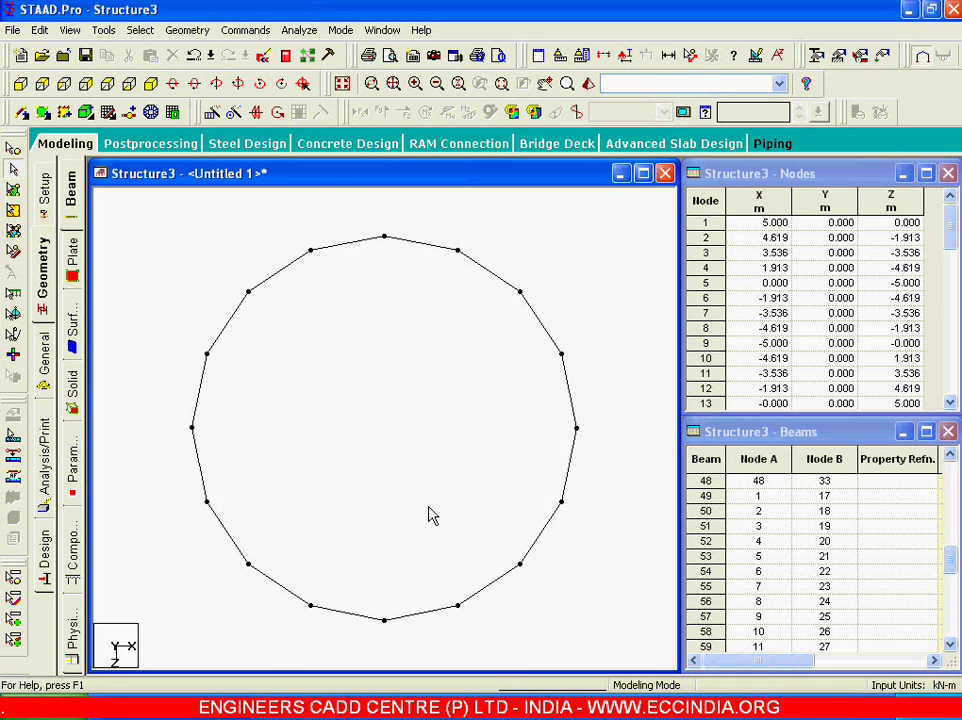
Outline a polygonal surface mesh region through all the nodes of the top ring and close the polygon
left_click(150, 114)
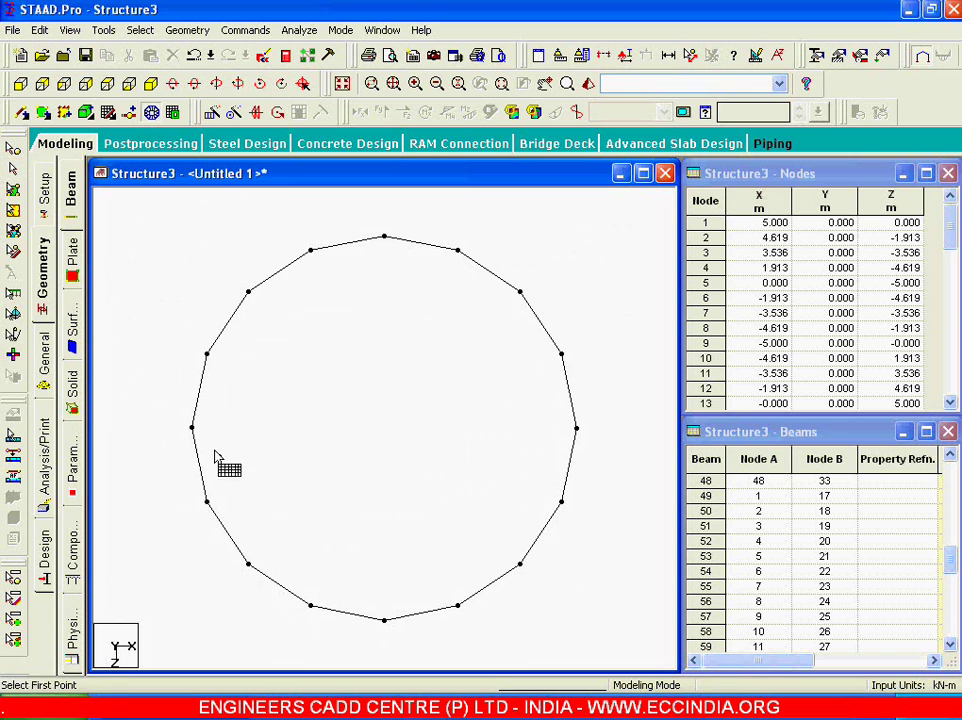
left_click(192, 428)
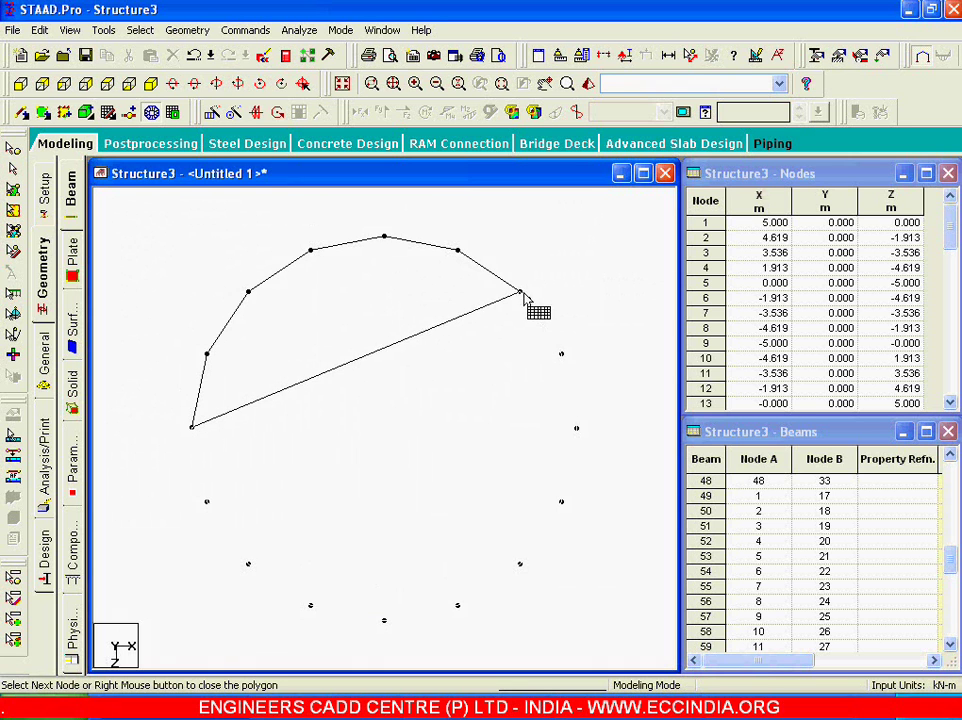
left_click(384, 237)
left_click(311, 250)
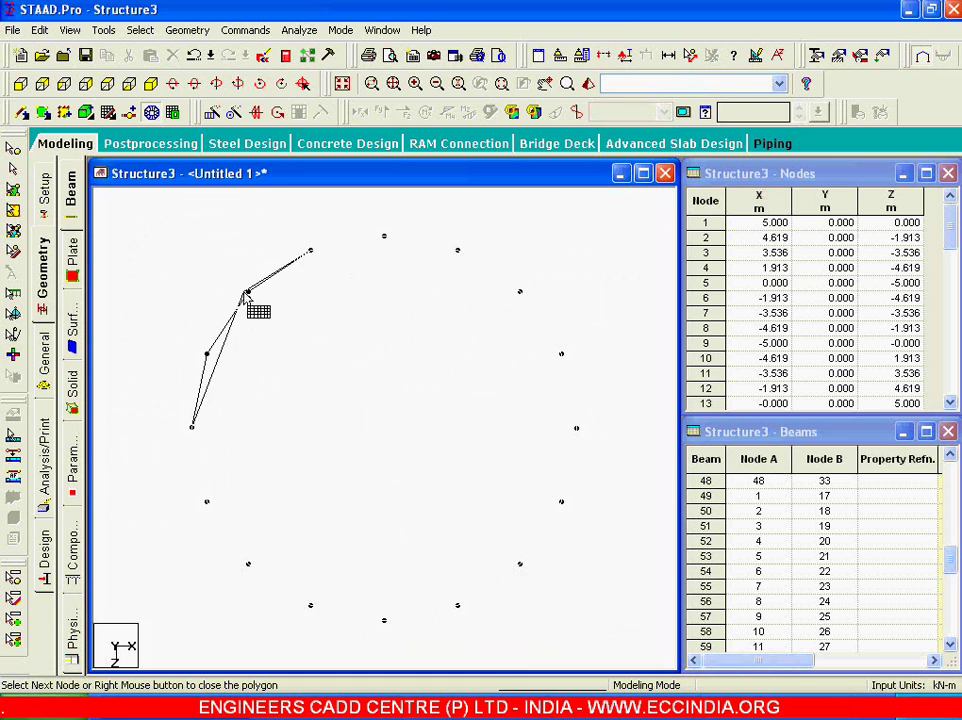
left_click(248, 293)
left_click(206, 355)
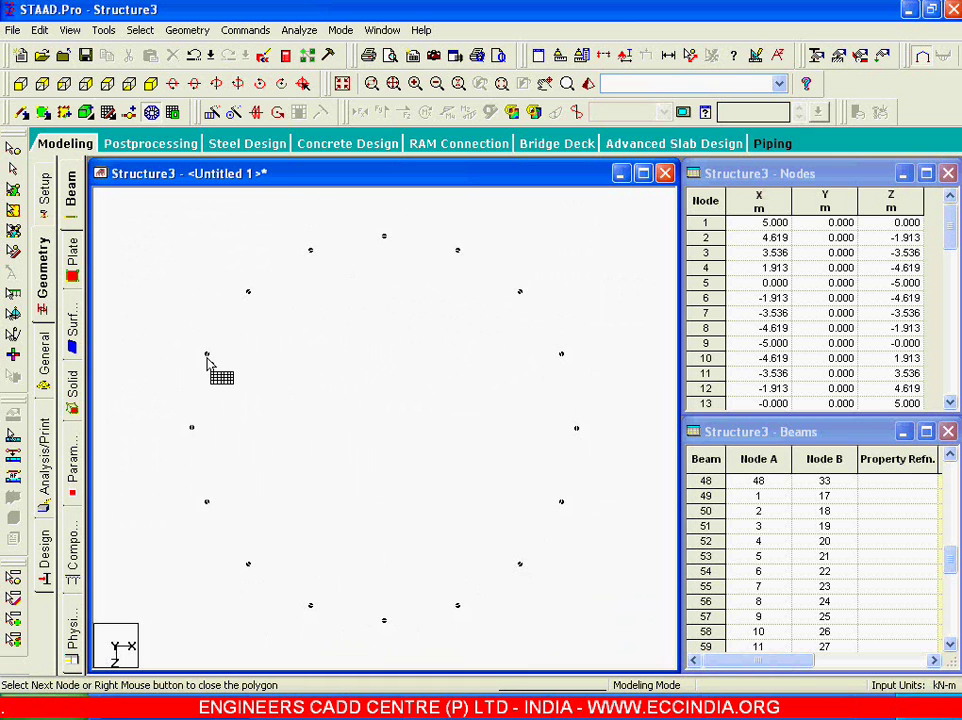
right_click(194, 433)
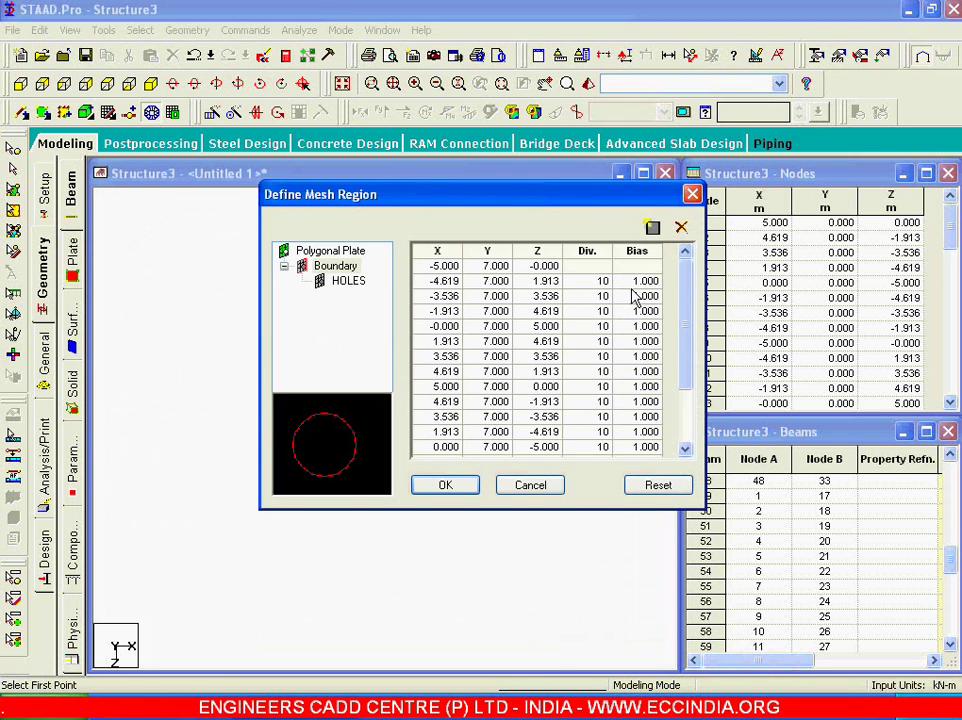
Set the divisions of every mesh boundary edge to 3 and generate the circular slab mesh
left_click(601, 283)
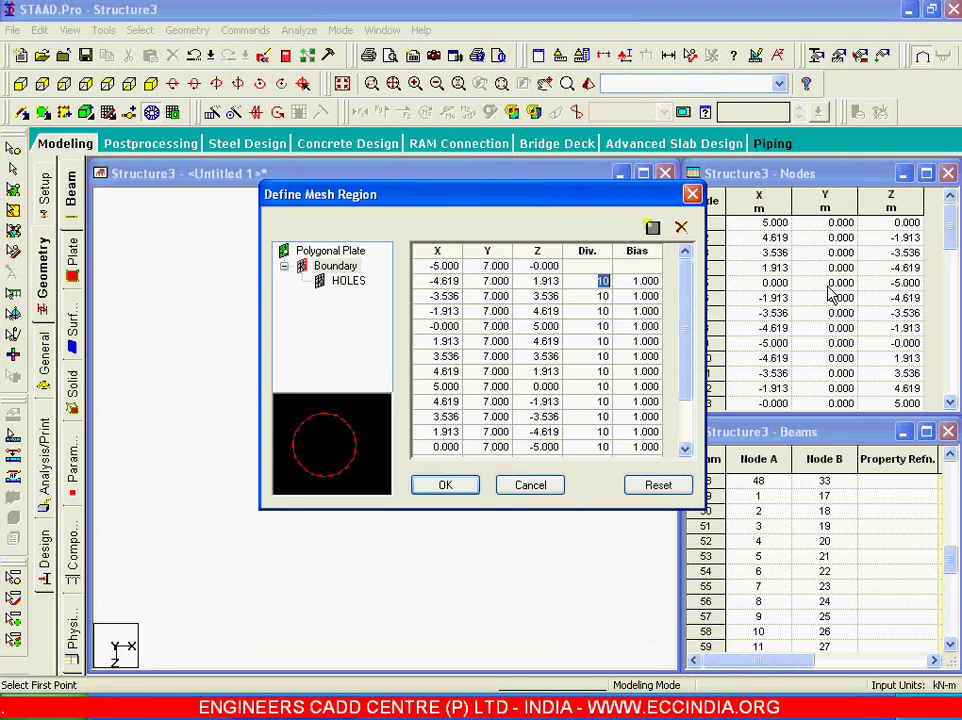
key("Down")
type("3")
key("Down")
type("3")
key("Down")
type("3")
key("Down")
type("3")
key("Down")
type("3")
key("Down")
type("3")
key("Down")
type("3")
key("Down")
type("3")
key("Down")
type("3")
key("Down")
type("3")
key("Down")
type("3")
key("Down")
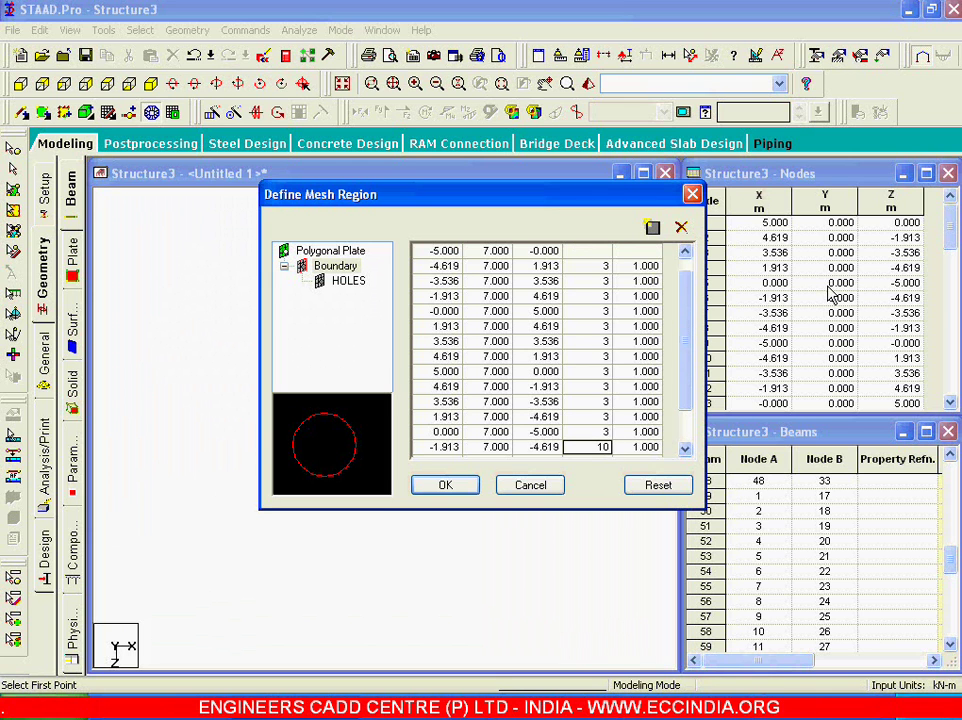
type("3")
key("Down")
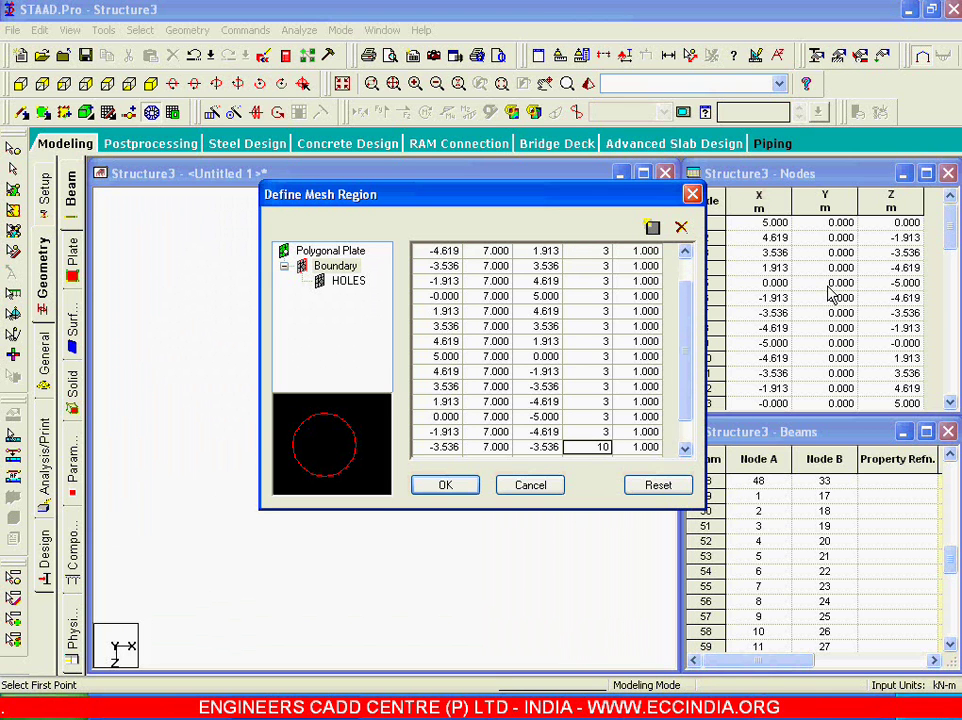
type("3")
key("Down")
type("3")
key("Down")
type("3")
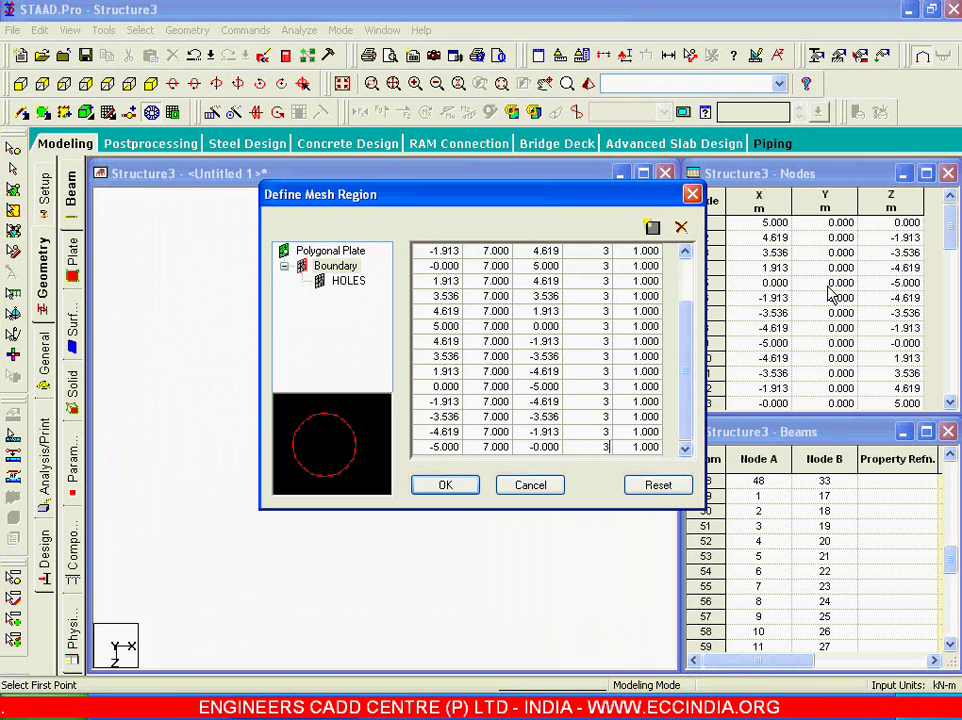
left_click(445, 484)
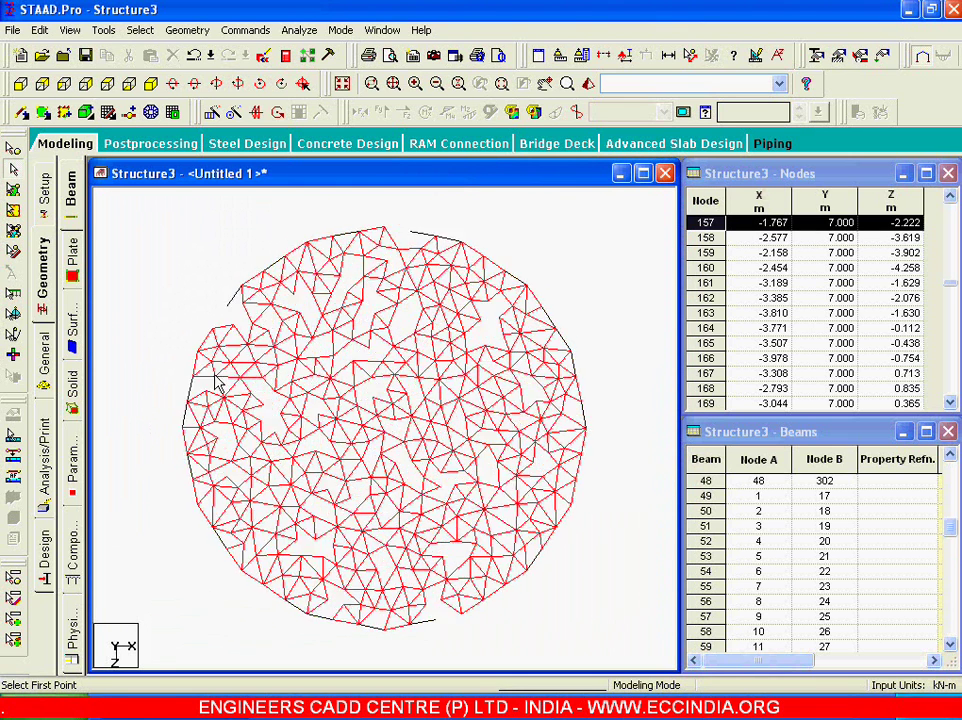
Highlight the three beam segments along one side of the meshed ring to examine how the edge is subdivided
left_click(189, 364)
left_click(182, 388, "ctrl")
left_click(176, 412, "ctrl")
scroll(165, 403, "up", 1)
middle_click_drag(165, 403, 369, 393)
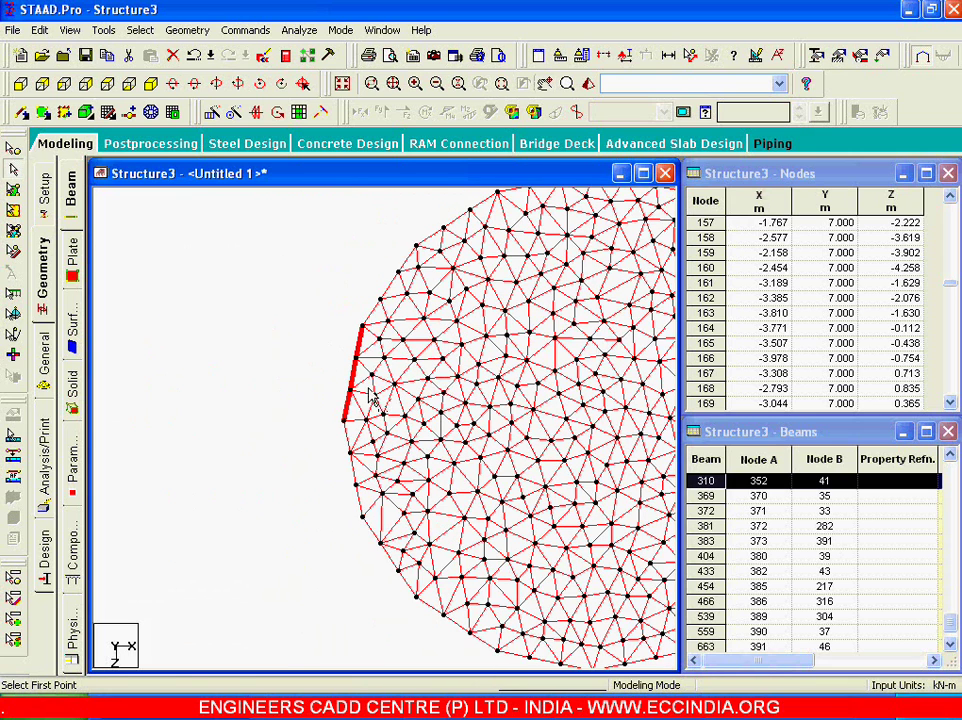
Highlight the three triangular plates along the same edge with the plates cursor to examine them, then clear the selection
left_click(13, 200)
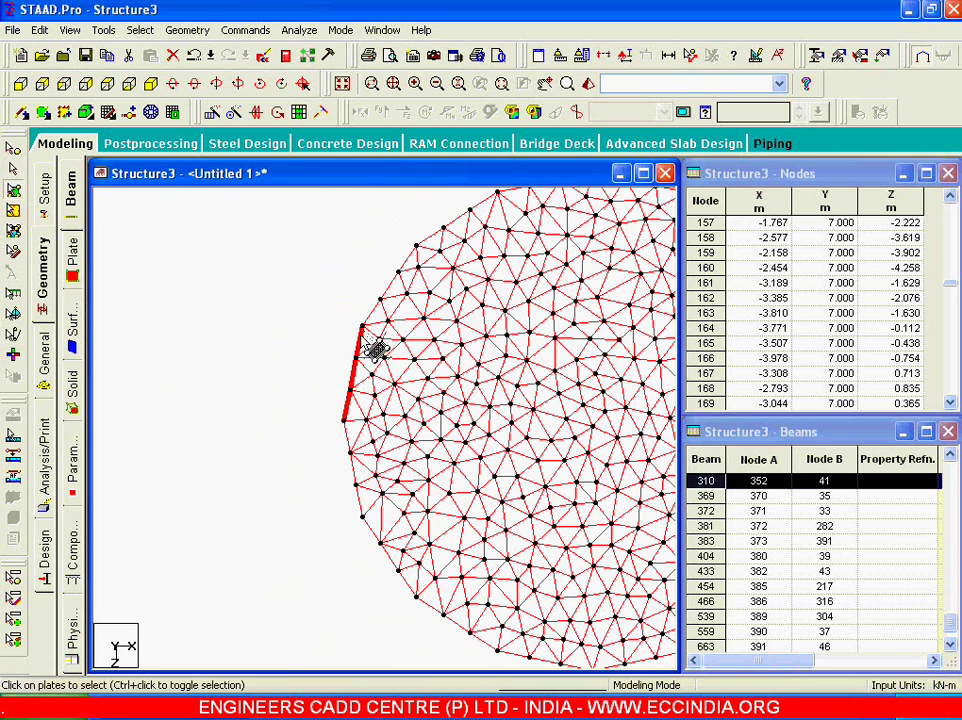
left_click(373, 345)
left_click(366, 380, "ctrl")
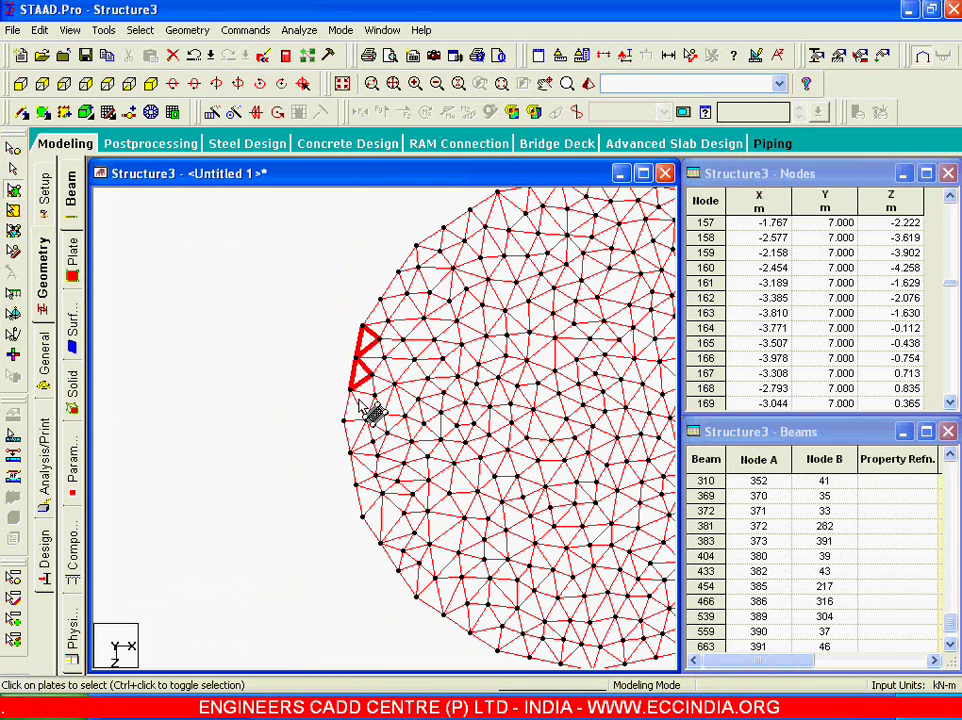
left_click(356, 410, "ctrl")
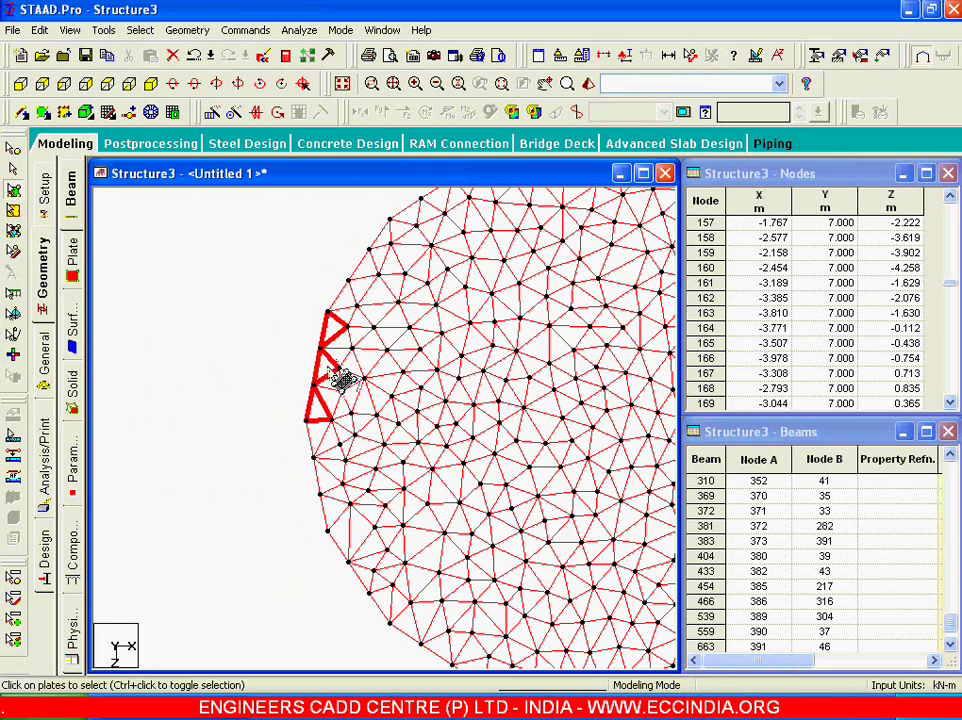
middle_click_drag(311, 329, 312, 306)
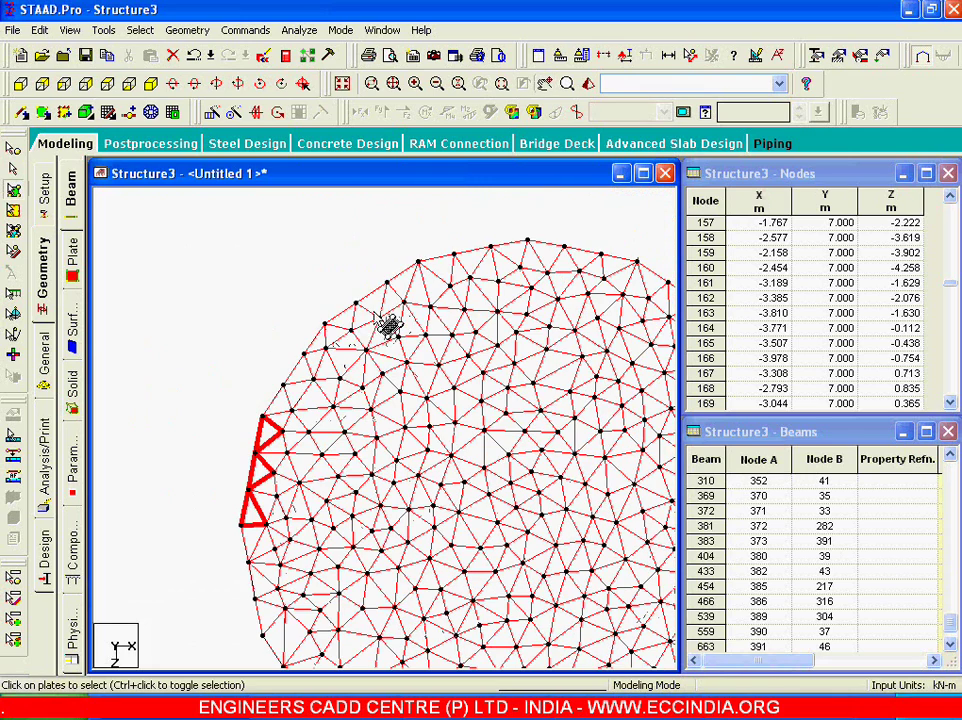
left_click(345, 314)
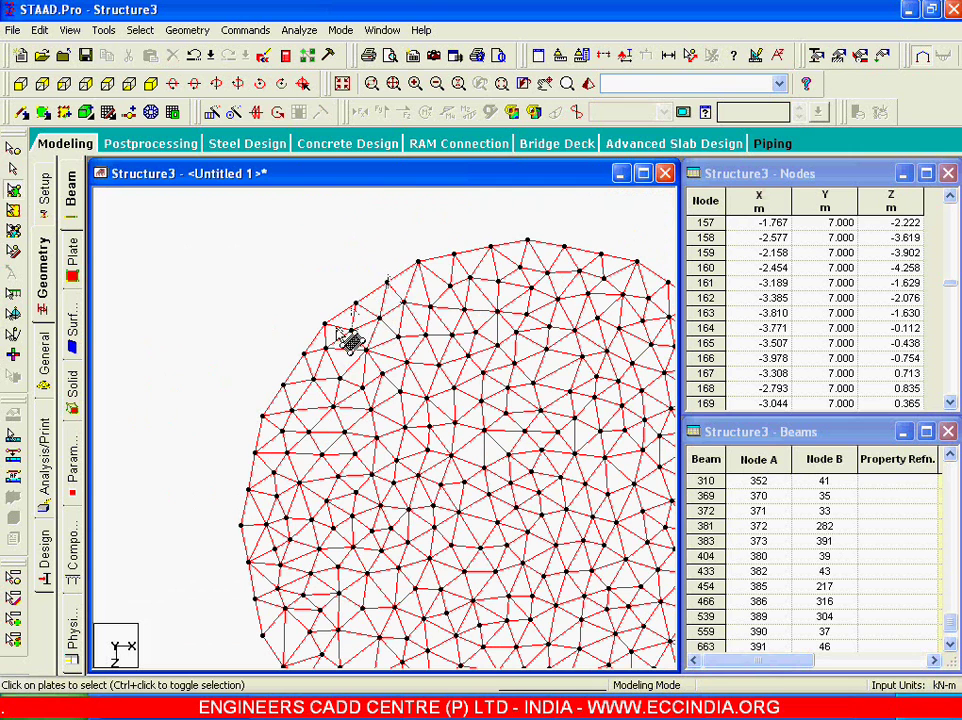
Highlight the plates and the three beam segments along the same side of the meshed ring to compare them, then clear the selection
left_click(345, 320)
left_click(368, 305)
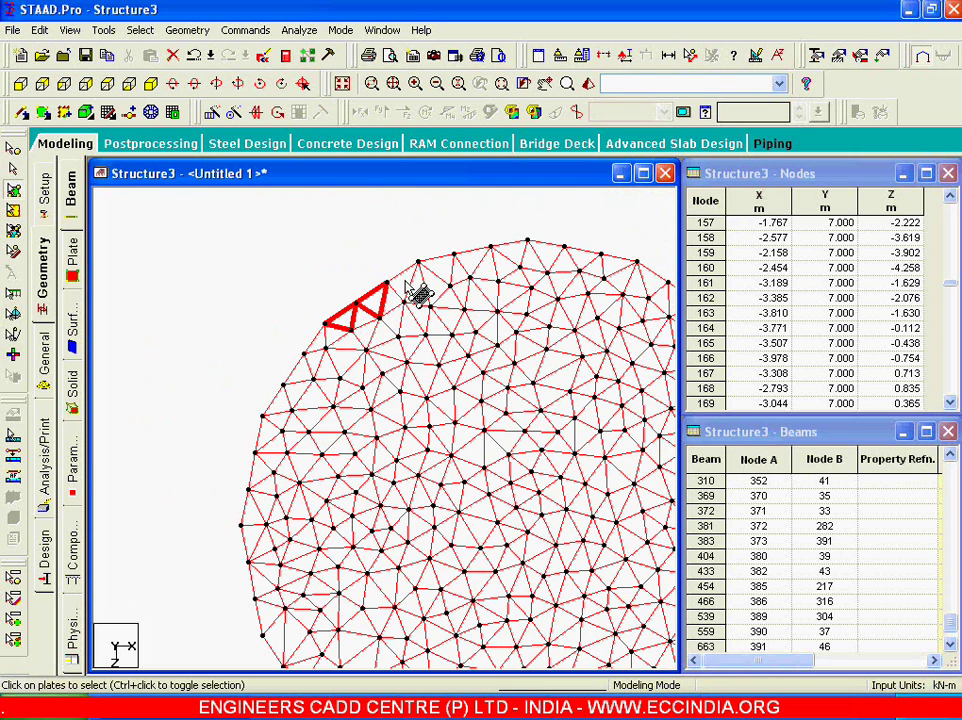
left_click(386, 291)
left_click(405, 276)
key("Delete")
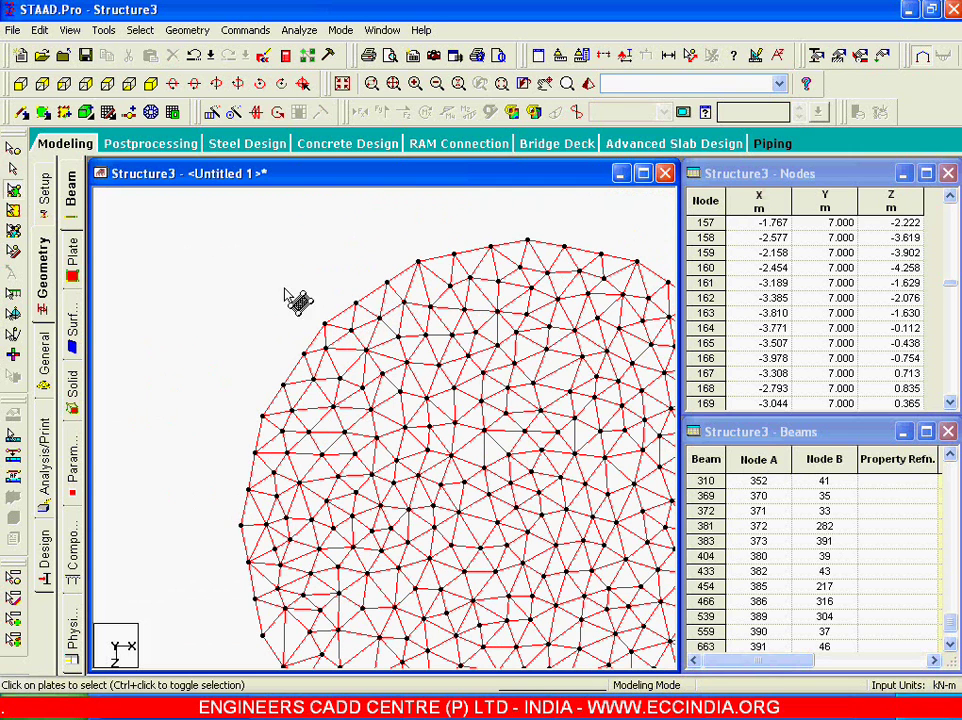
left_click(358, 304)
left_click(400, 274, "ctrl")
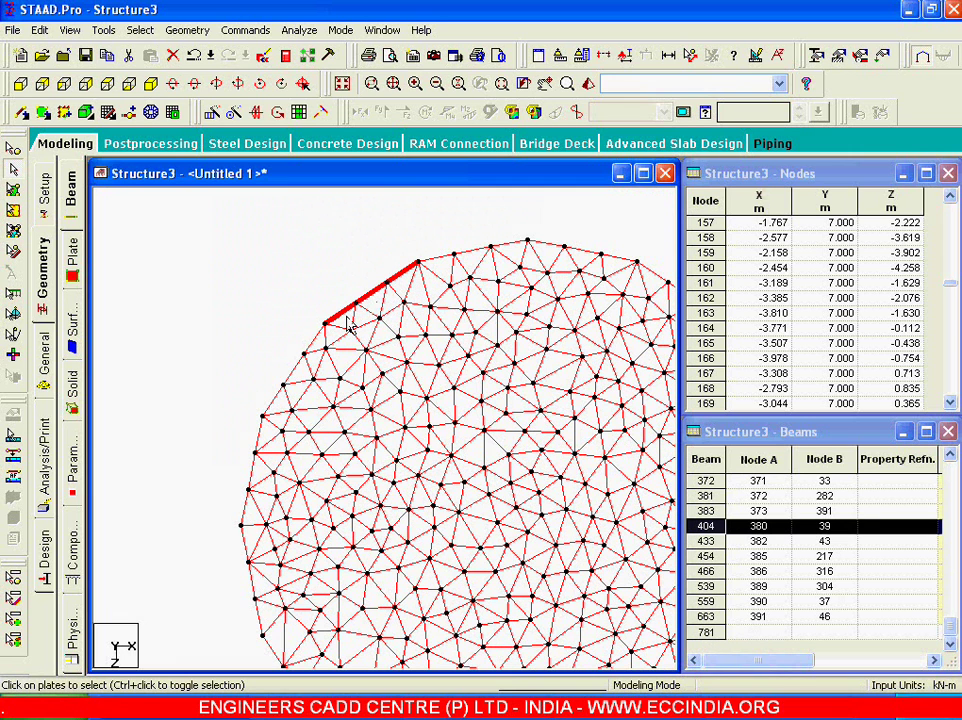
left_click(323, 272)
Switch to the isometric view and display the whole structure with its columns, ring beams and meshed slab
scroll(318, 268, "down", 3)
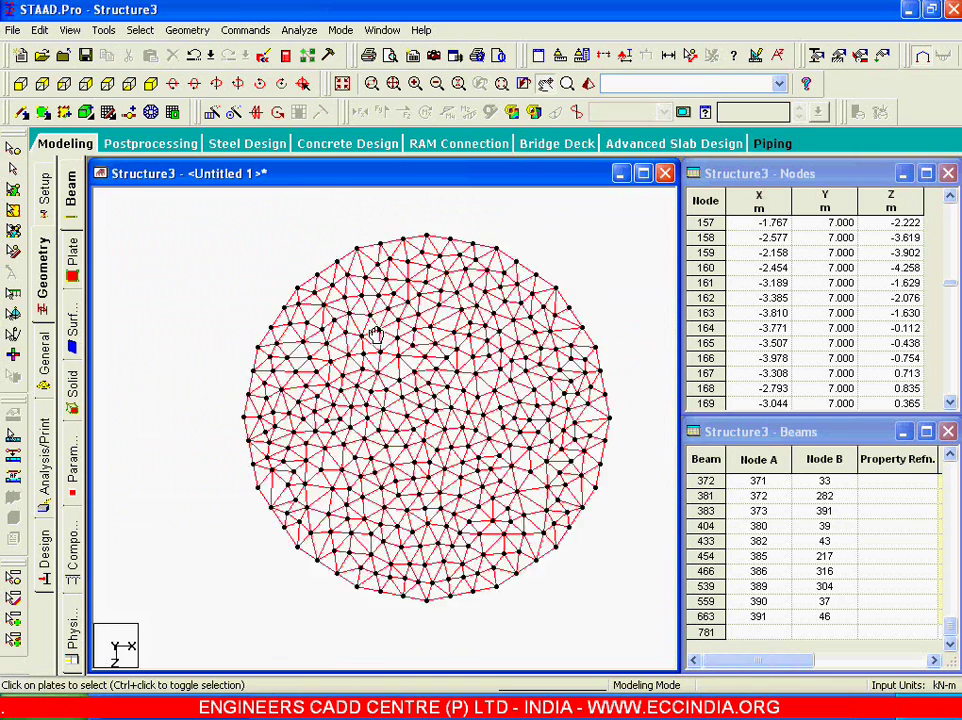
left_click(148, 84)
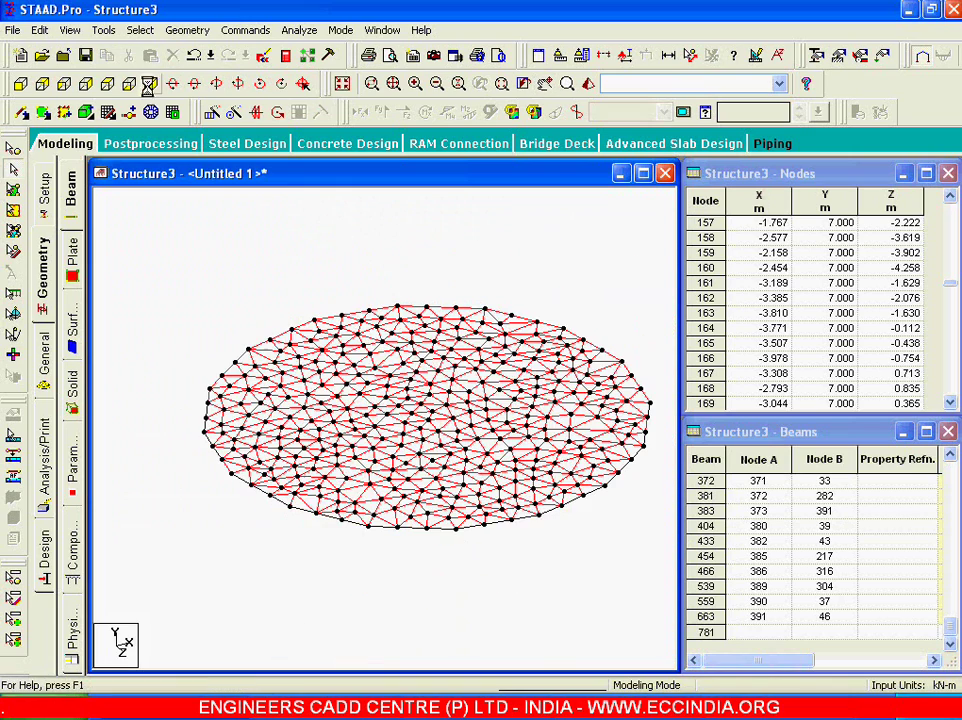
left_click(342, 84)
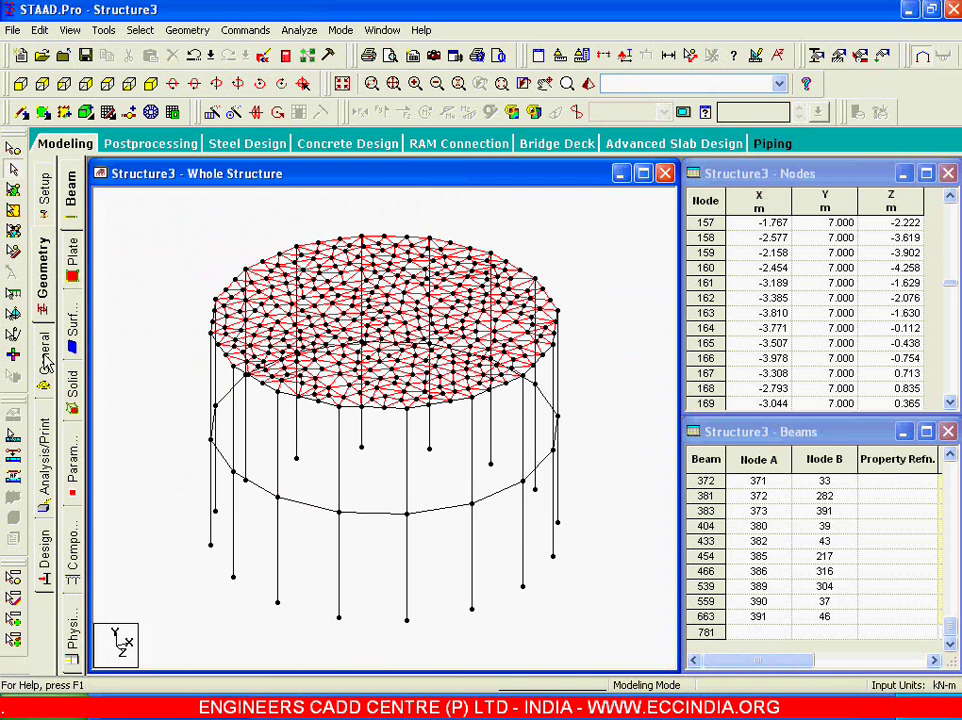
Define a circular concrete section with a YD of 0.45 m
left_click(47, 363)
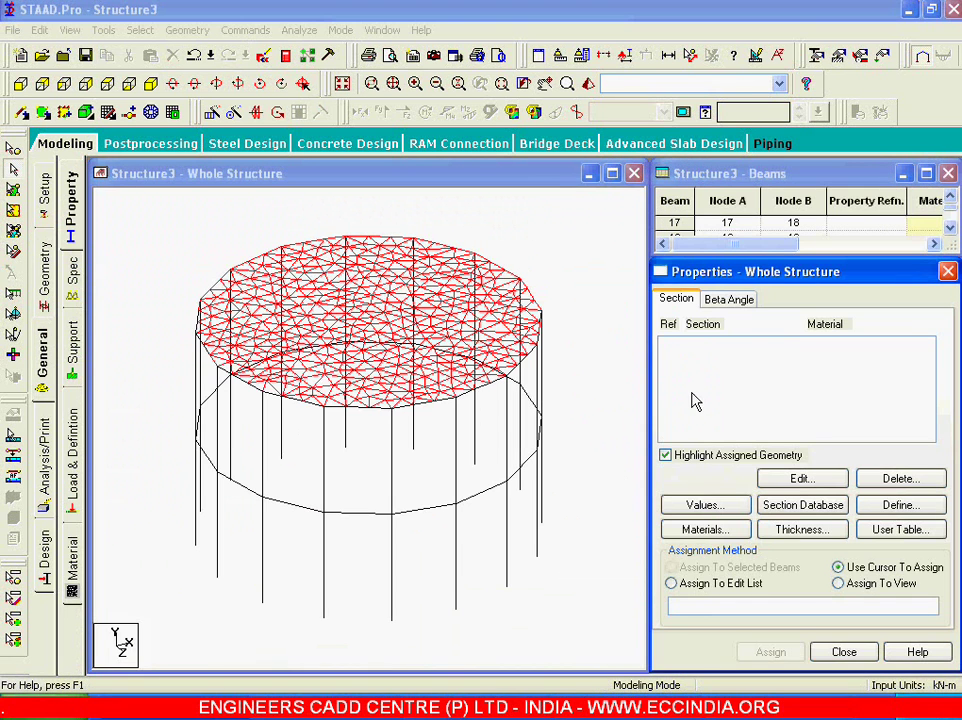
left_click(903, 507)
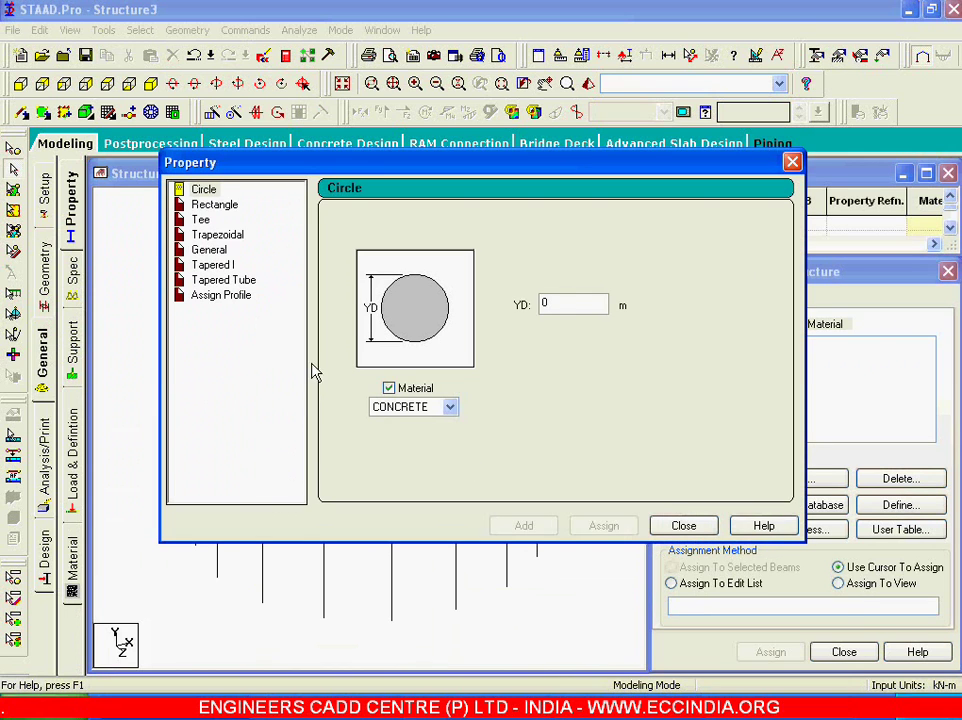
left_click(547, 304)
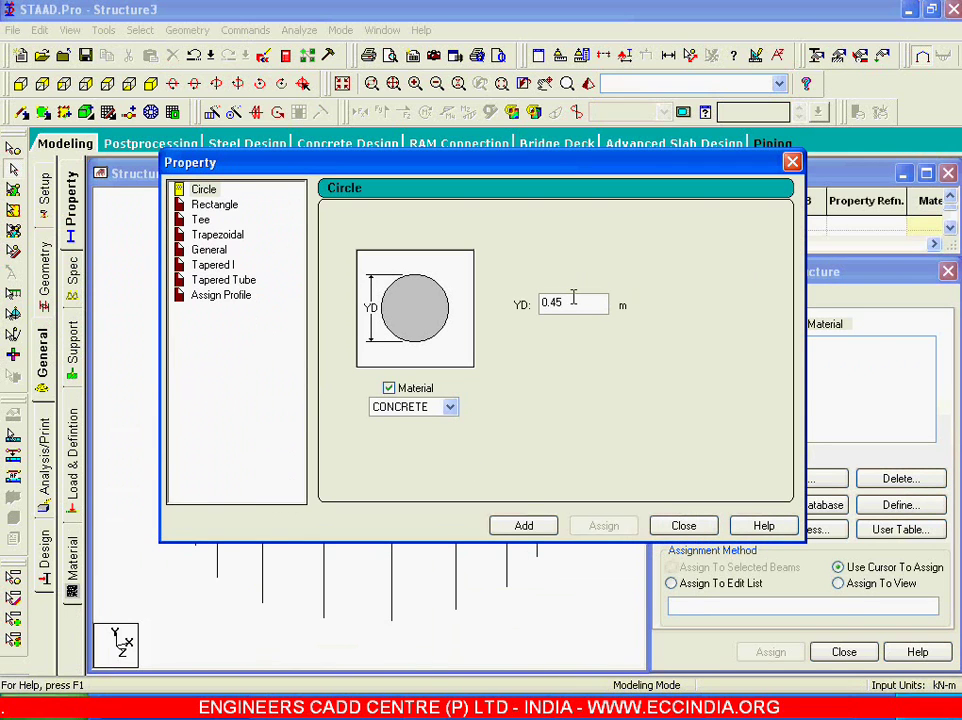
left_click(537, 525)
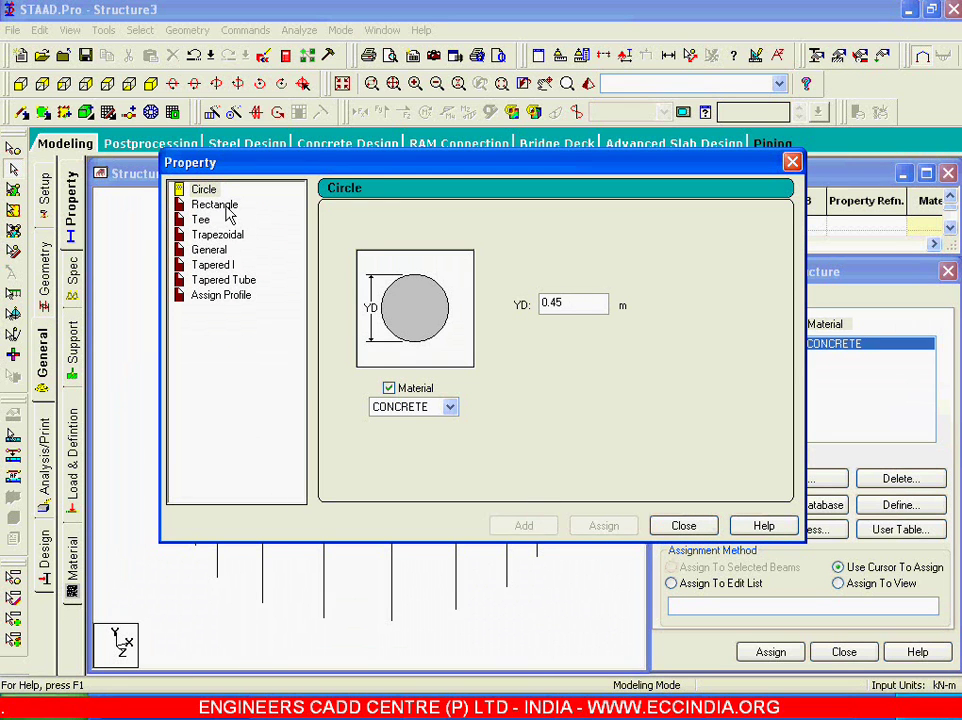
Define a rectangular concrete section with YD 0.38 m and ZD 0.23 m
left_click(215, 204)
left_click(575, 290)
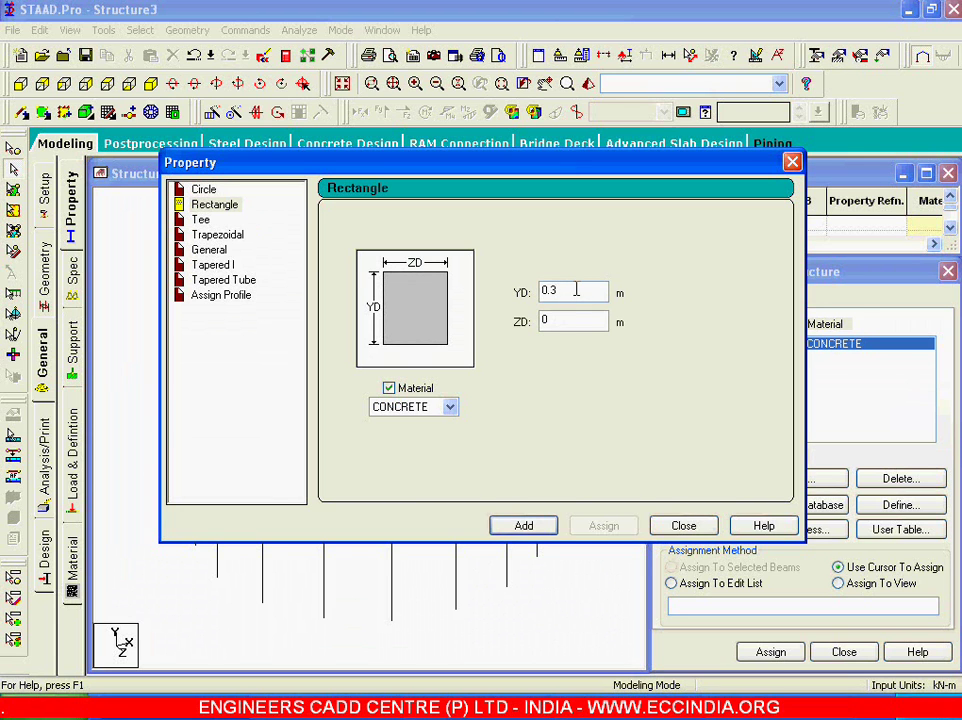
type("0.23")
key("Return")
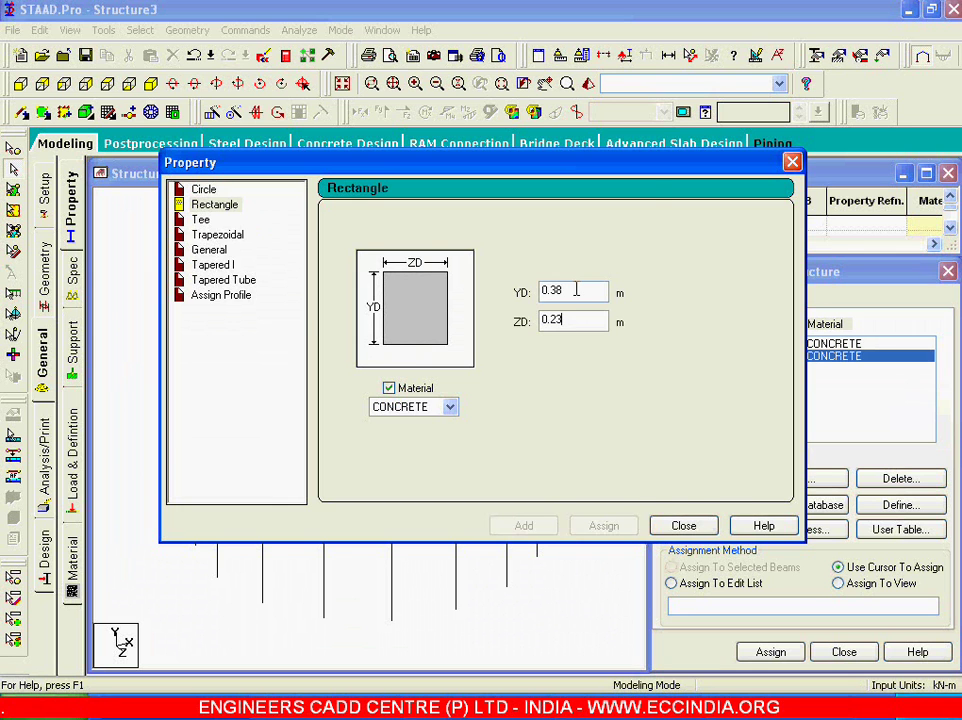
left_click(683, 525)
Define a concrete plate element thickness of 0.15 m at all four nodes
left_click(801, 529)
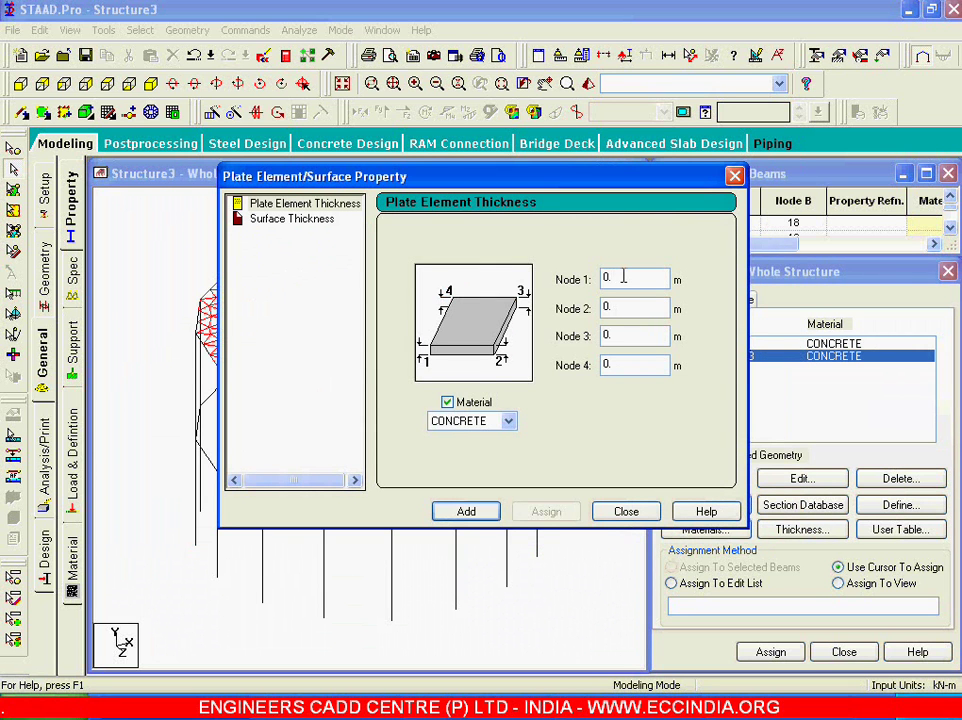
type("5")
left_click(484, 513)
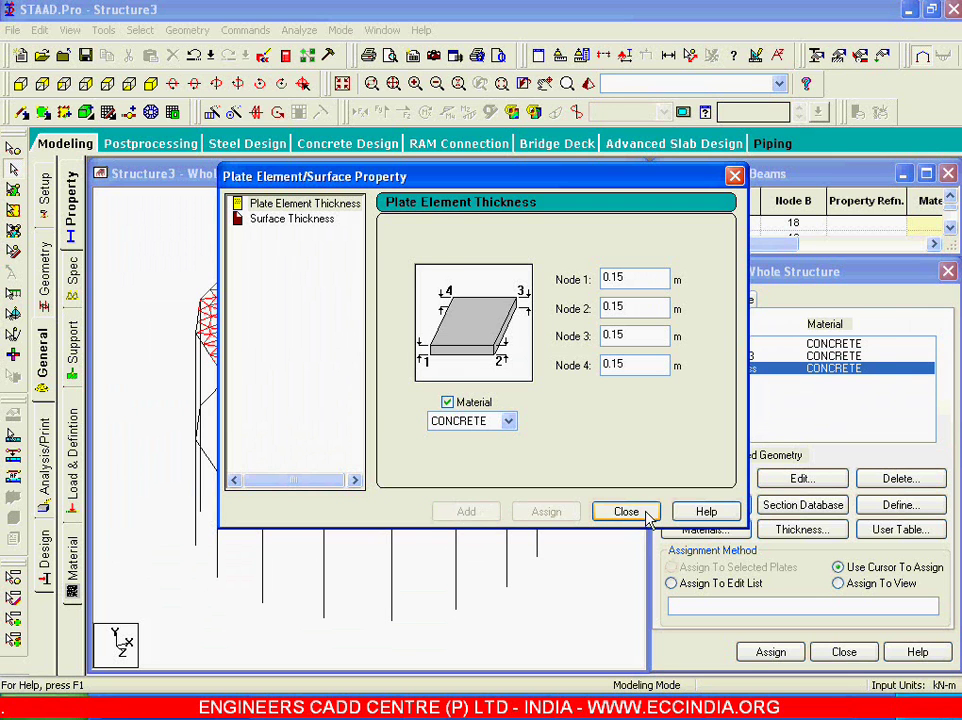
left_click(620, 511)
Assign the Cir 0.45 section to all columns by selecting the beams parallel to Y
left_click(708, 345)
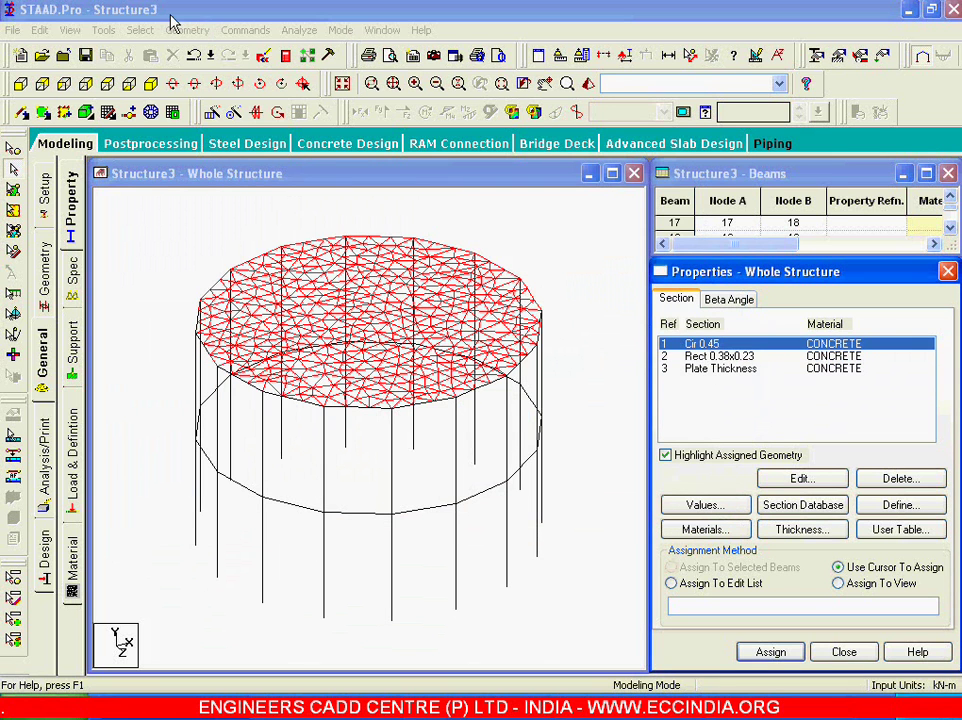
left_click(140, 30)
mouse_move(230, 369)
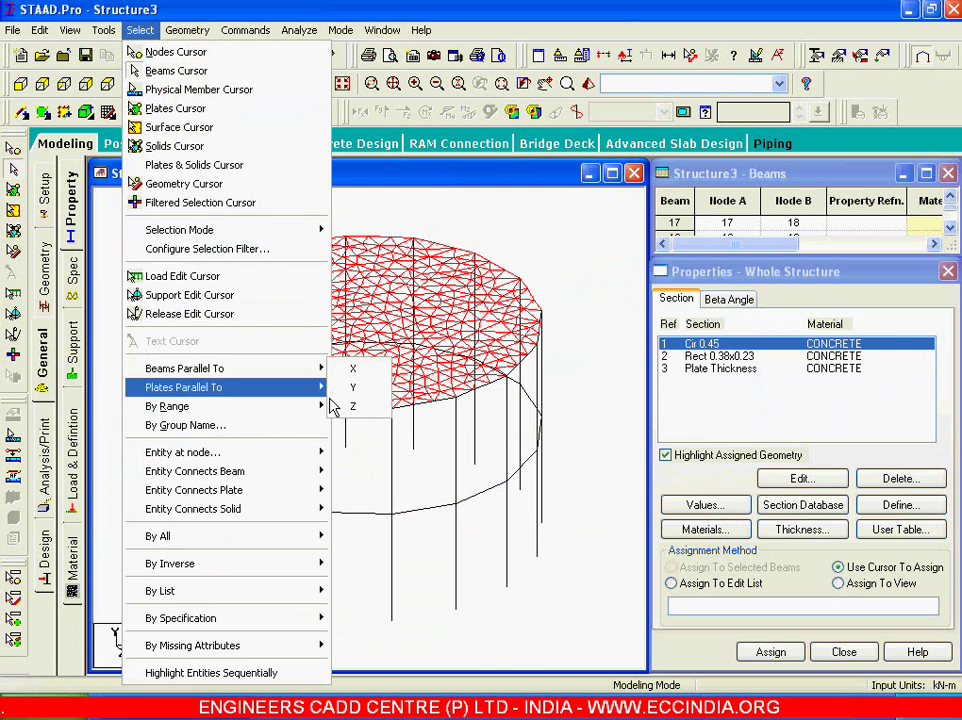
left_click(357, 391)
left_click(752, 650)
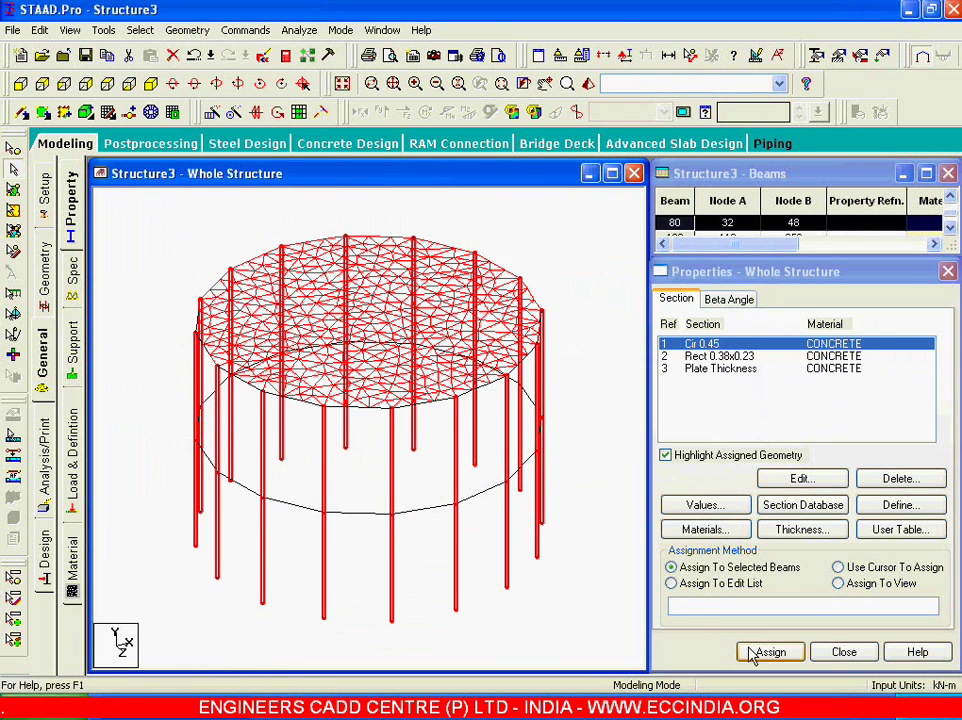
left_click(740, 500)
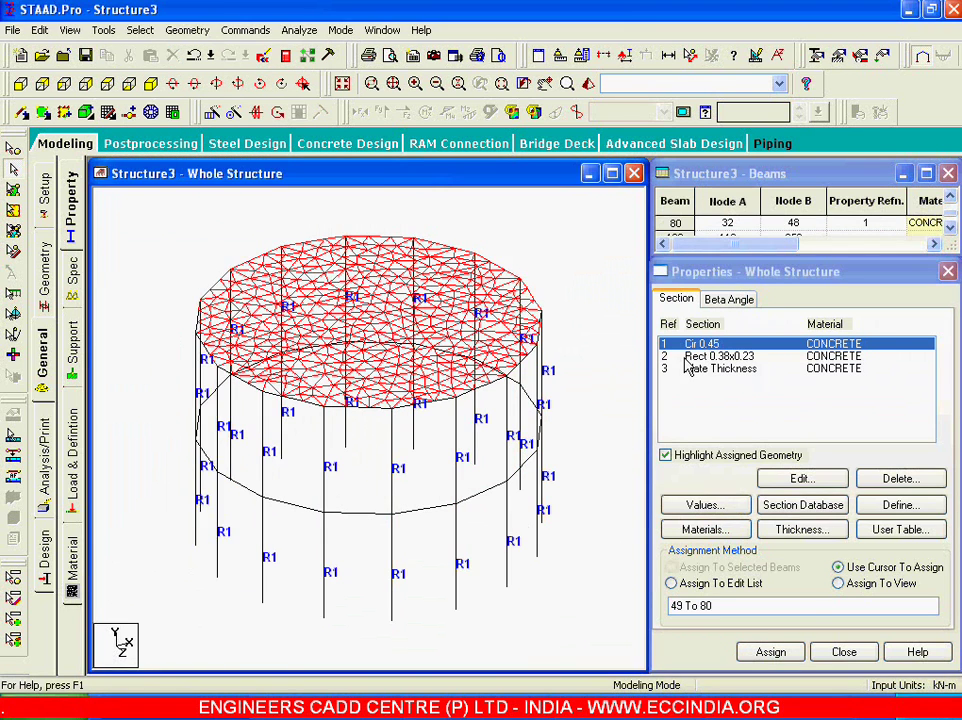
Assign the Rect 0.38x0.23 section to the beams of the top and middle rings, selecting them in the front view
left_click(697, 359)
left_click(21, 82)
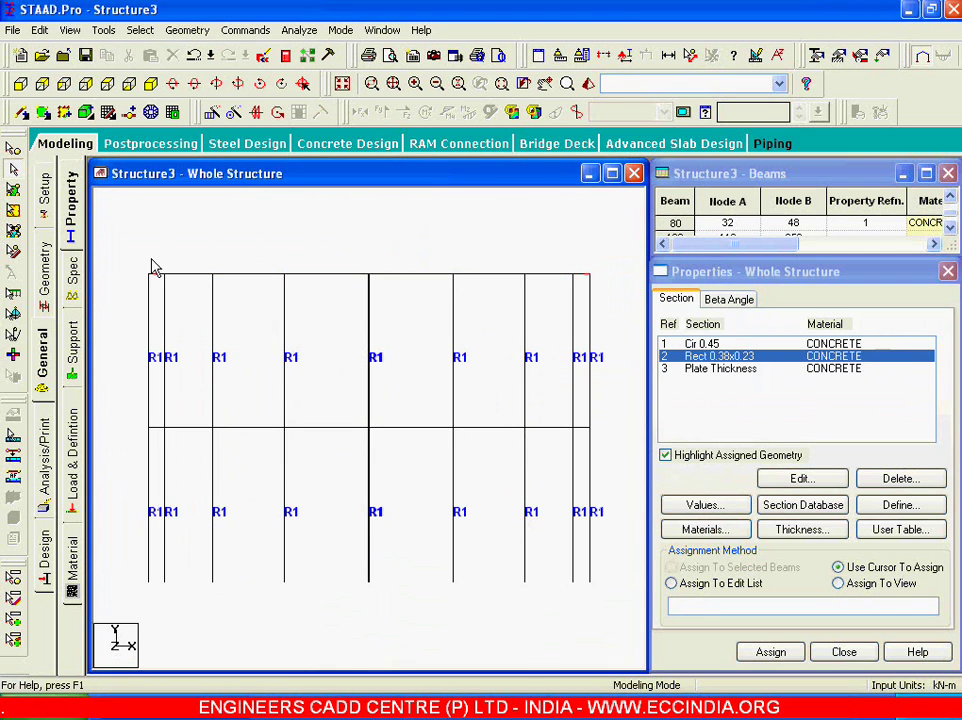
left_click_drag(186, 265, 644, 284)
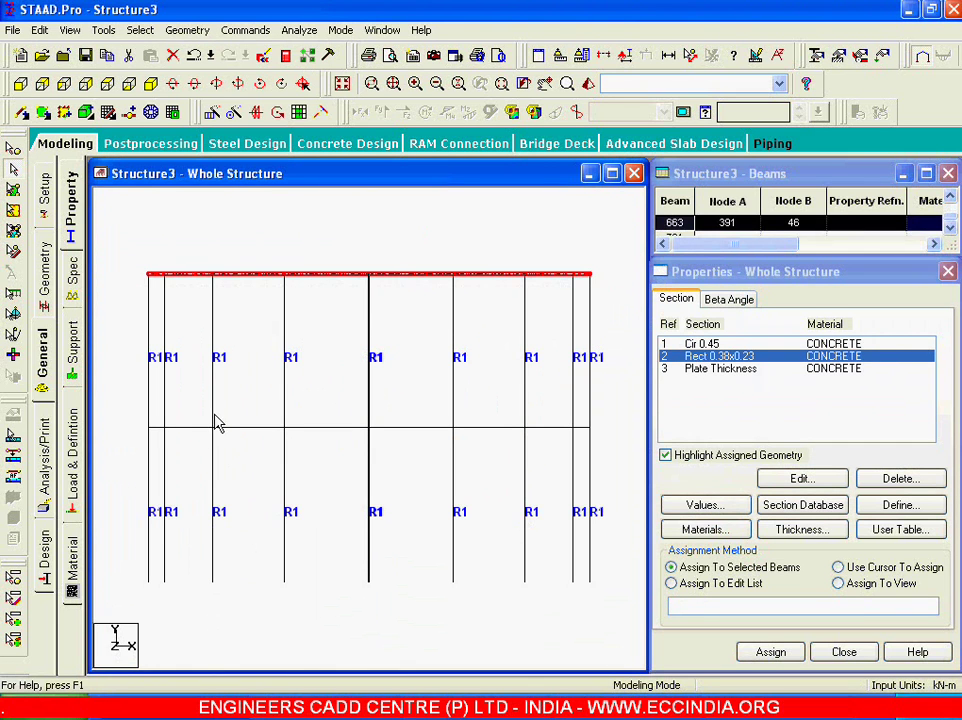
left_click_drag(138, 416, 620, 438)
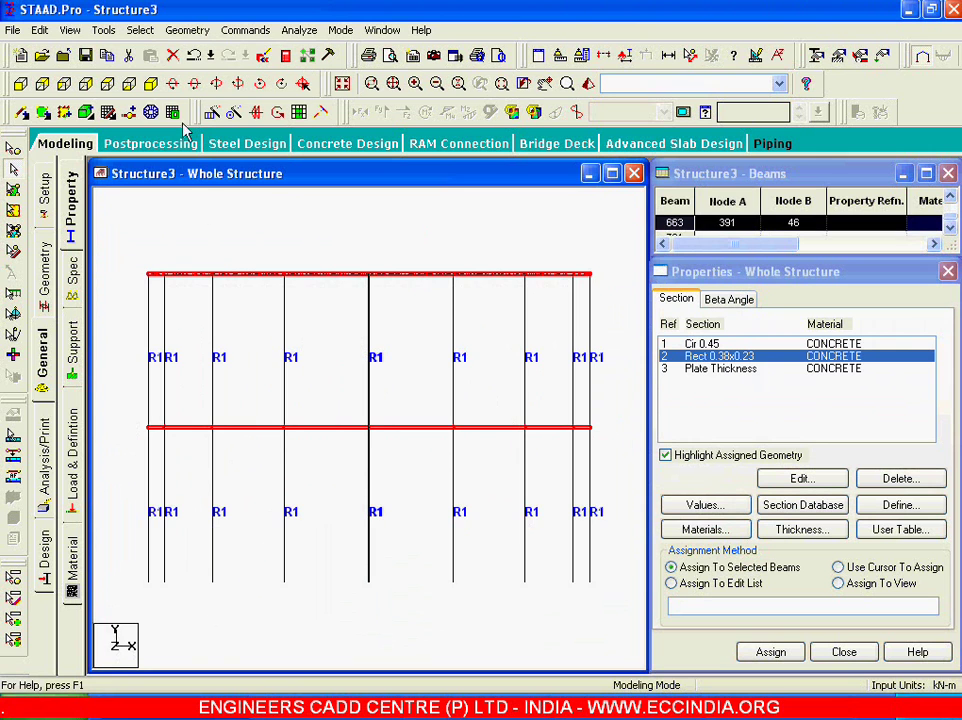
left_click(152, 87)
left_click(760, 650)
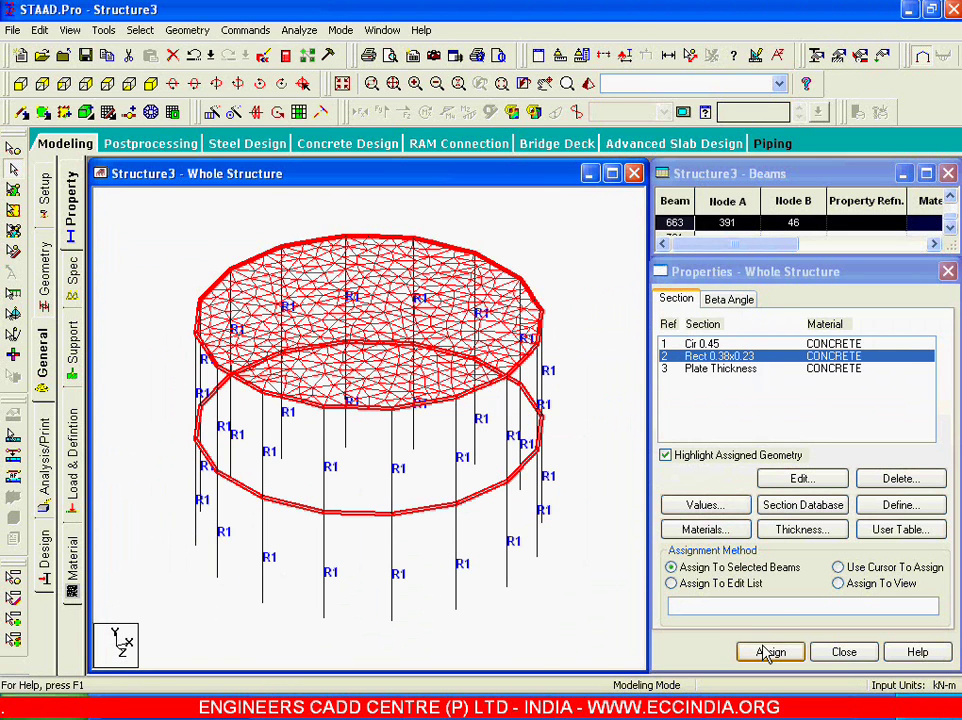
left_click(731, 500)
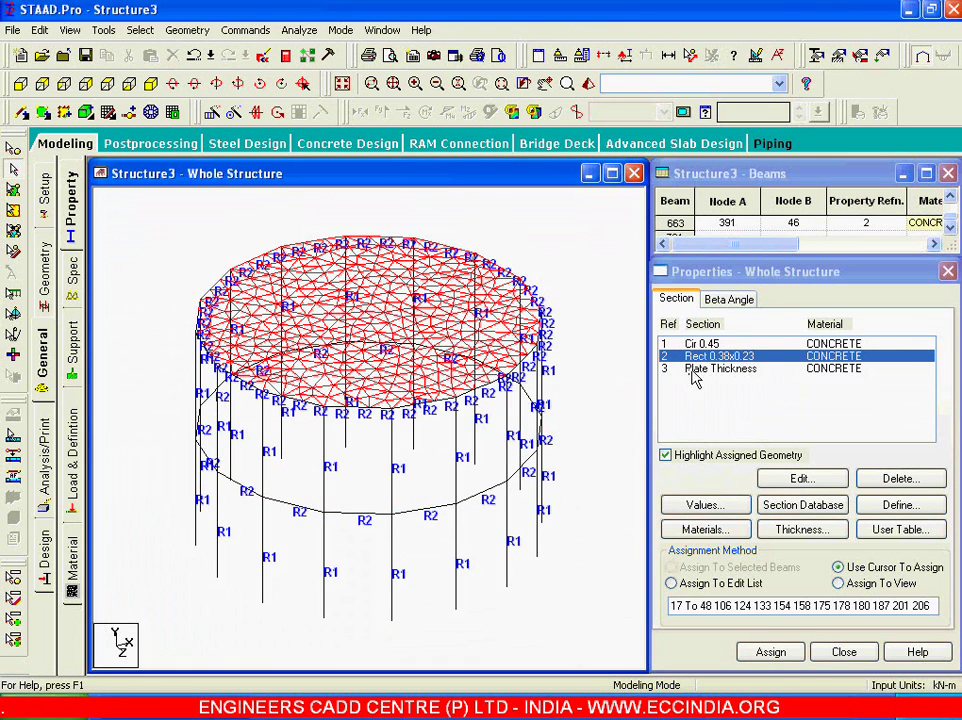
Assign the plate thickness property to all plates of the circular slab, declining the auto save
left_click(700, 368)
left_click(13, 168)
left_click_drag(155, 200, 577, 494)
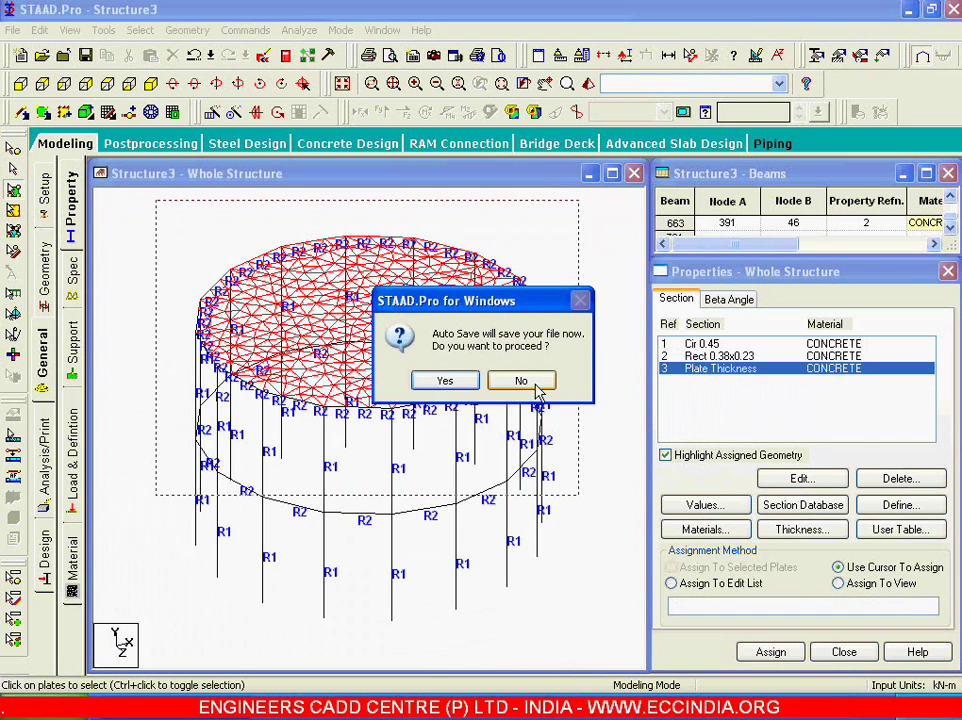
left_click(535, 382)
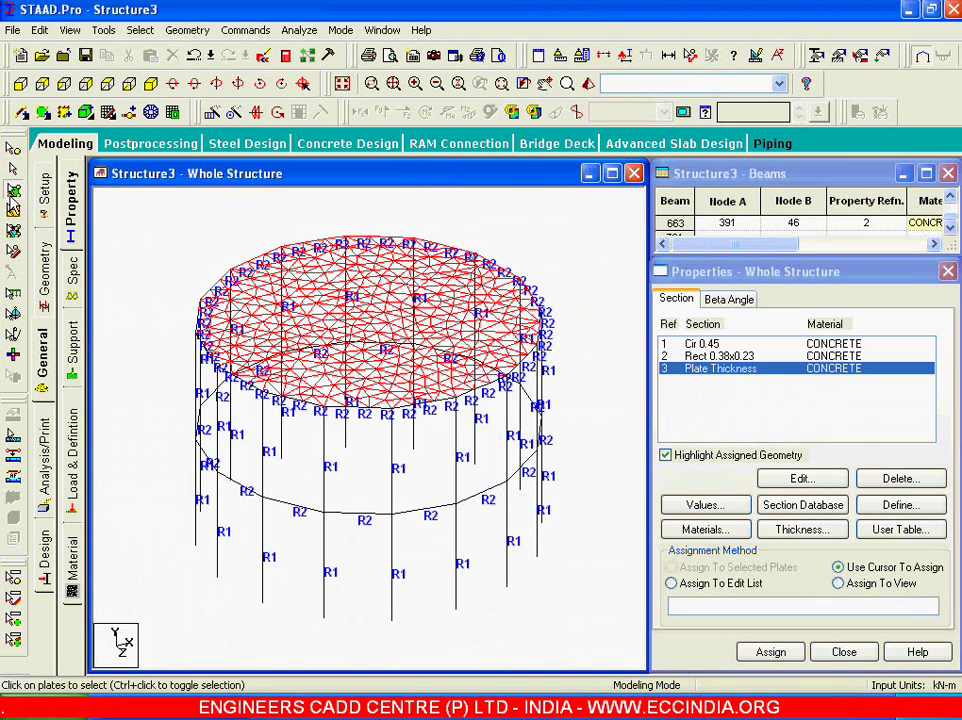
left_click_drag(142, 209, 597, 456)
left_click(771, 651)
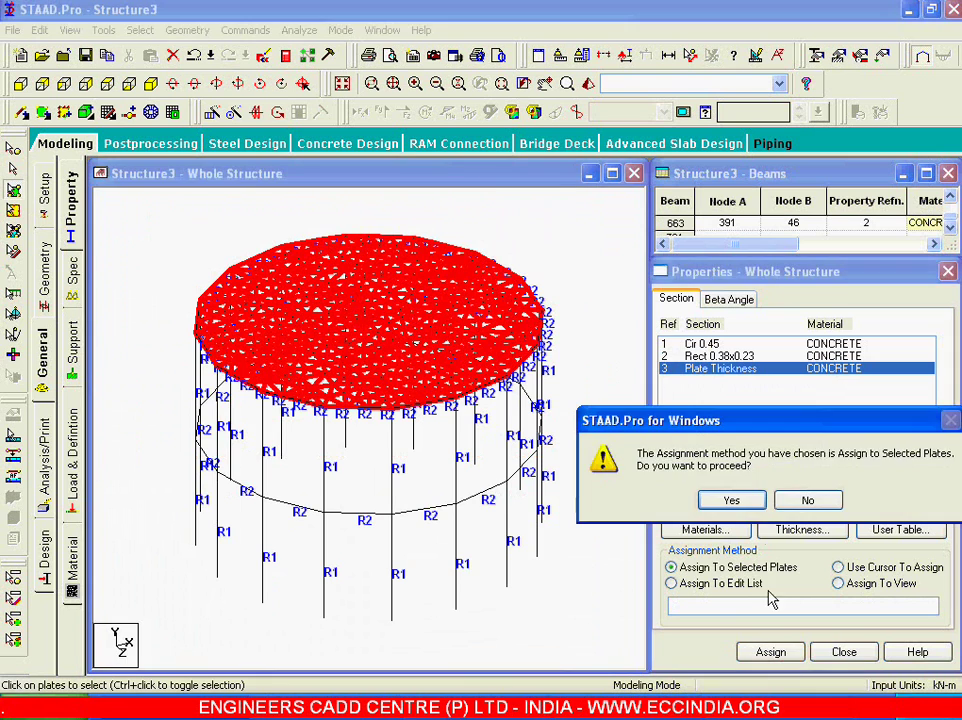
left_click(733, 500)
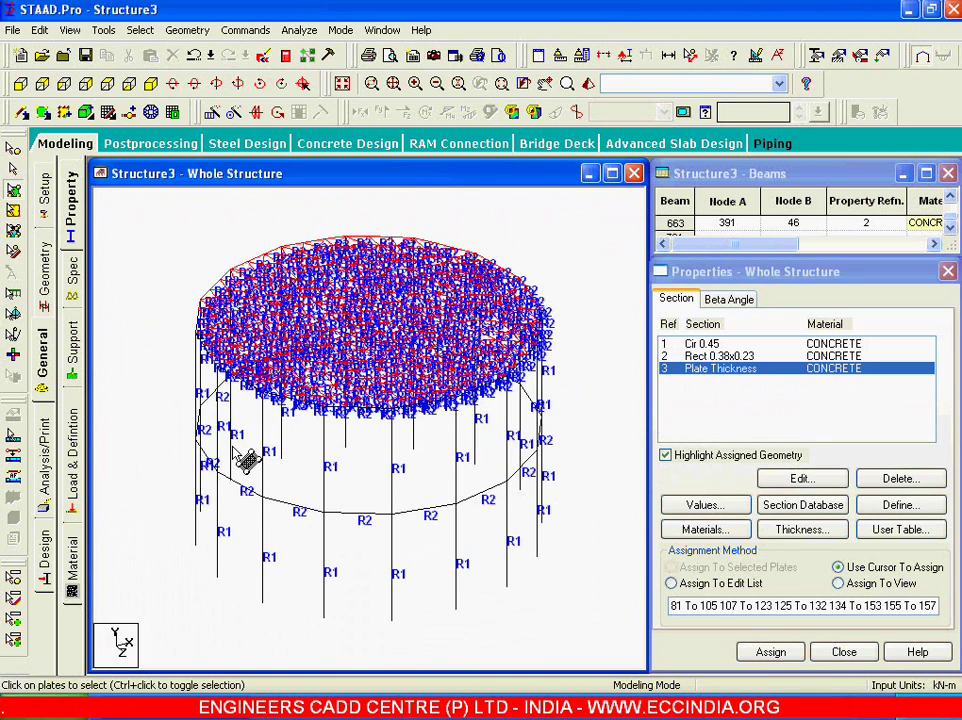
Create a fixed support definition for the structure
left_click(68, 362)
left_click(820, 515)
left_click(697, 672)
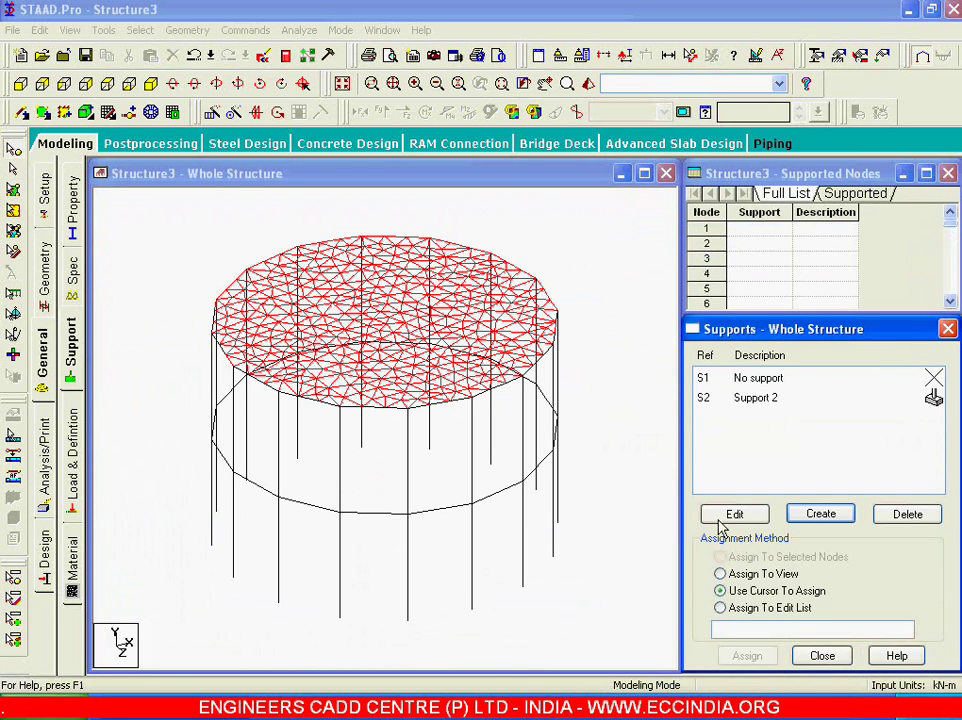
Assign the fixed support to all column base nodes, selecting them in the front view
left_click(745, 400)
left_click(21, 84)
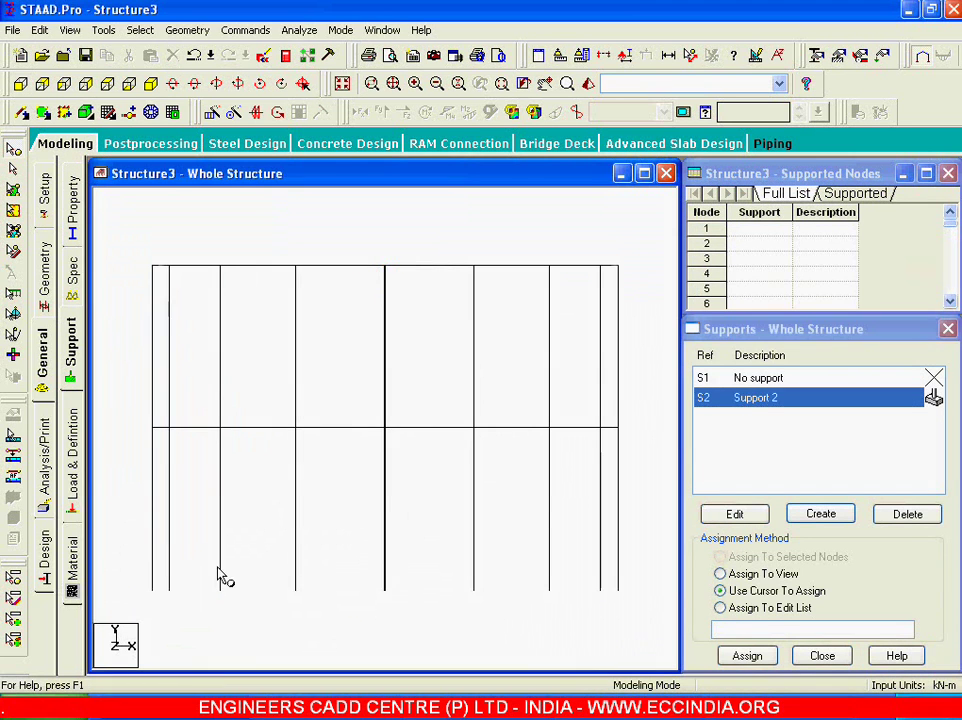
left_click_drag(135, 572, 630, 592)
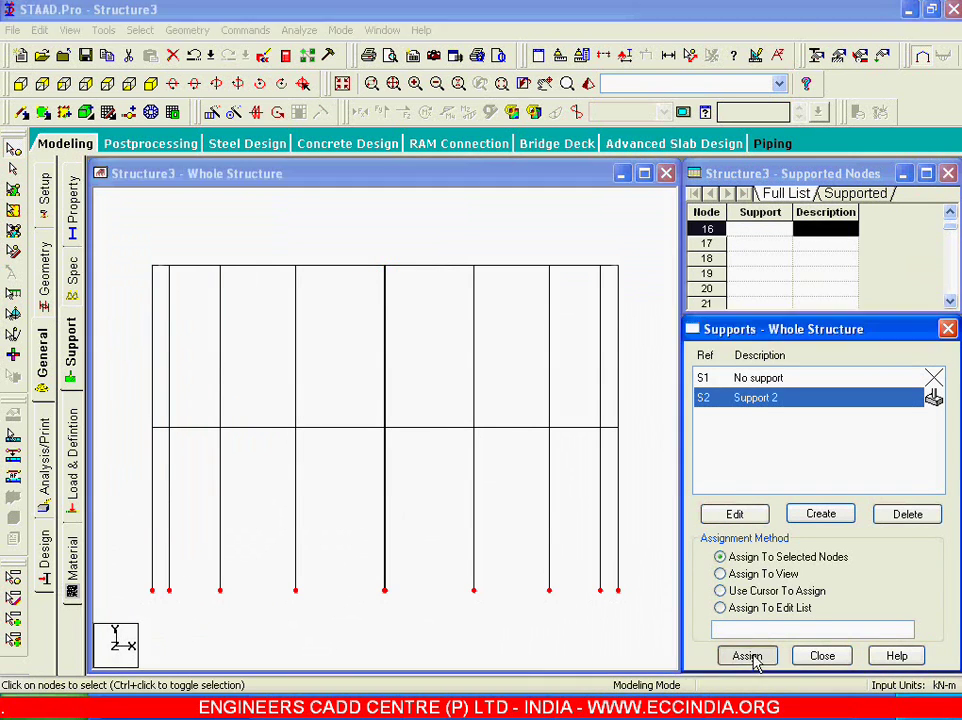
left_click(752, 655)
left_click(731, 527)
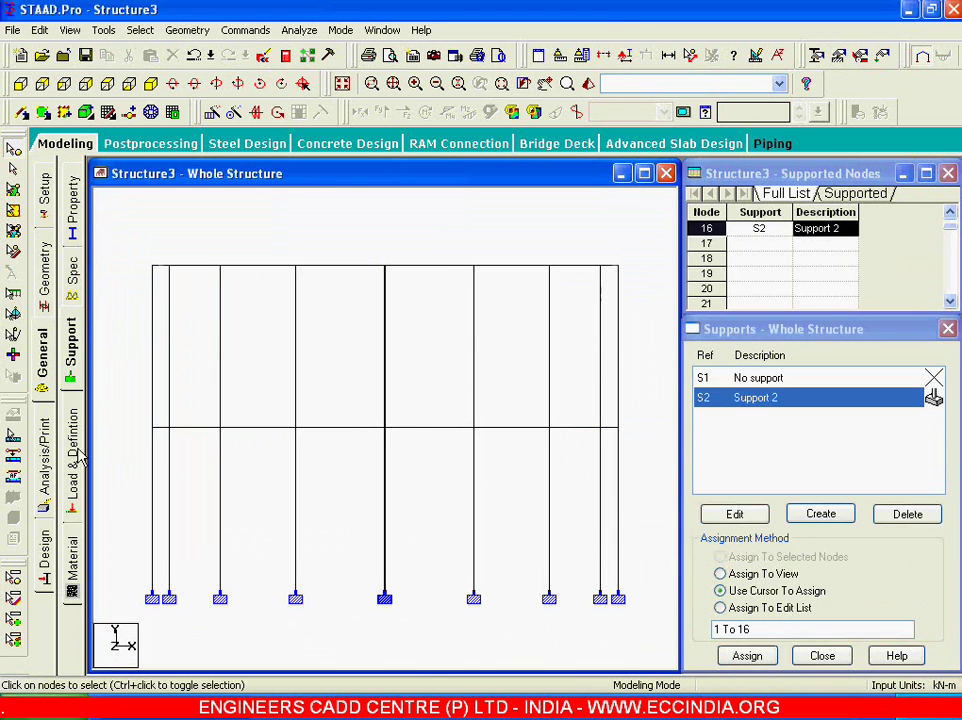
Create a primary load case titled LOAD CASE 1 under the load case details
left_click(73, 455)
left_click(768, 210)
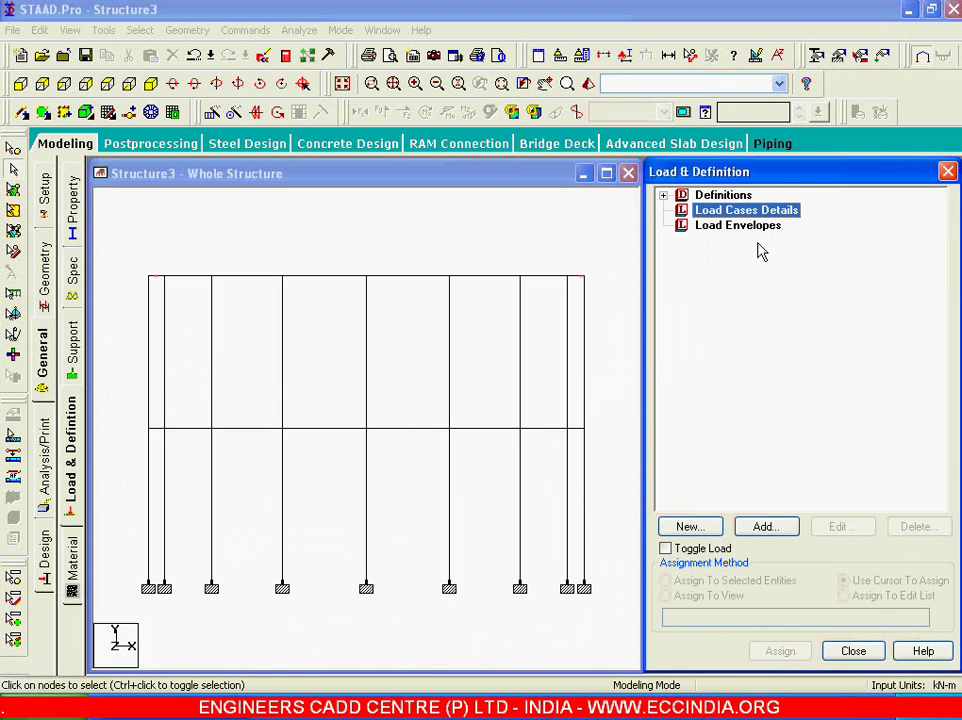
left_click(764, 527)
left_click(660, 556)
left_click(738, 555)
Add a selfweight load in the Y direction with a factor of -1 to LOAD CASE 1
left_click(752, 225)
left_click(764, 527)
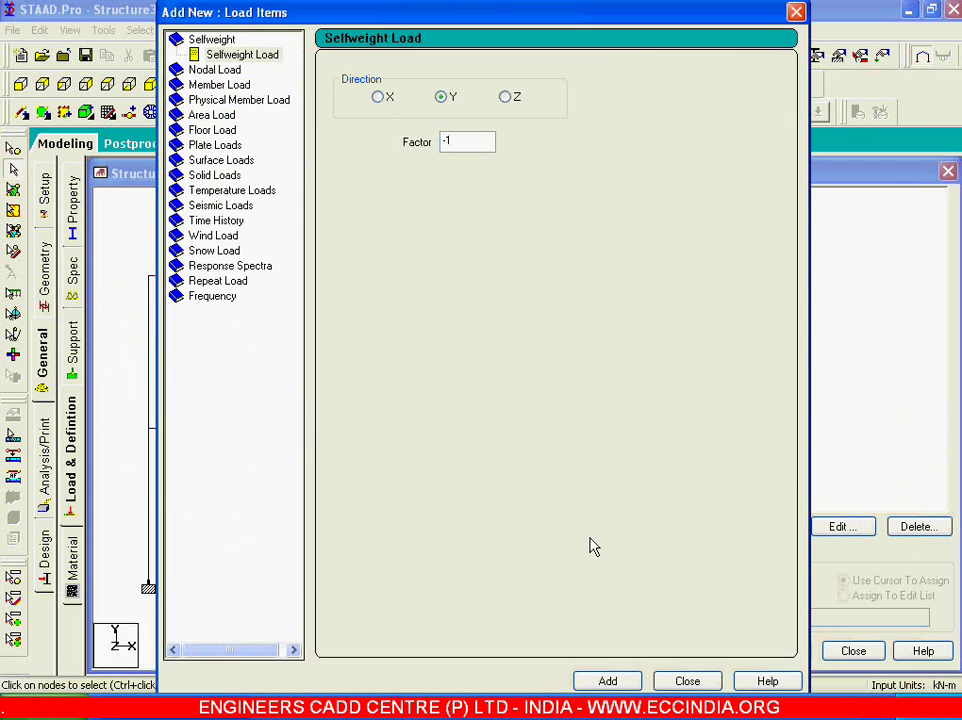
left_click(605, 680)
Add a full-plate pressure load of -1 kN/m2 in the GY direction to LOAD CASE 1
left_click(216, 147)
double_click(535, 127)
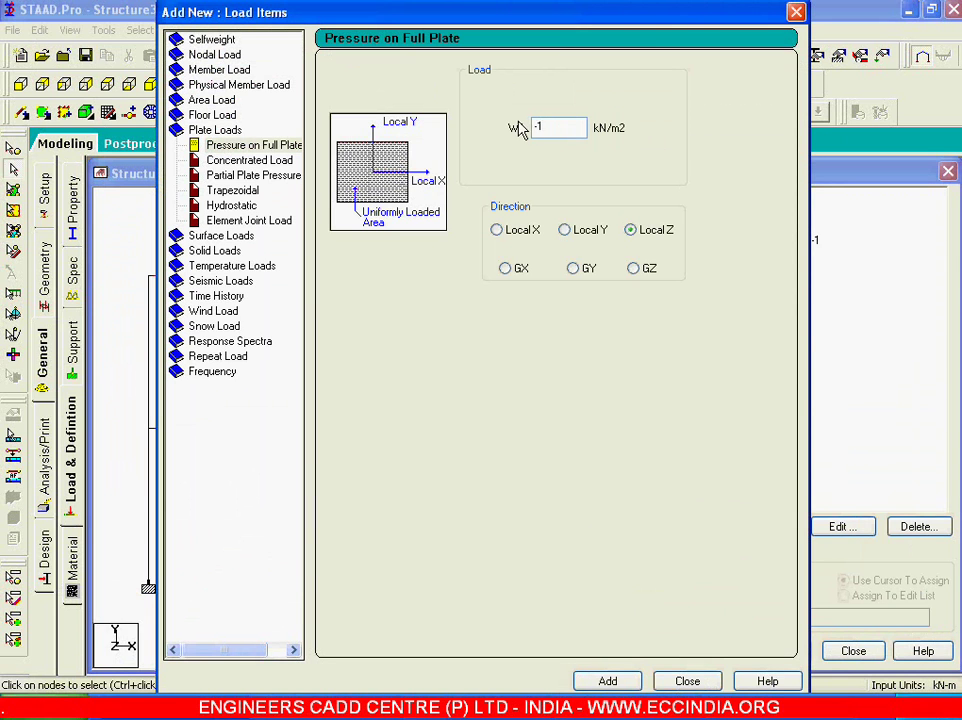
left_click(575, 268)
left_click(608, 682)
left_click(684, 682)
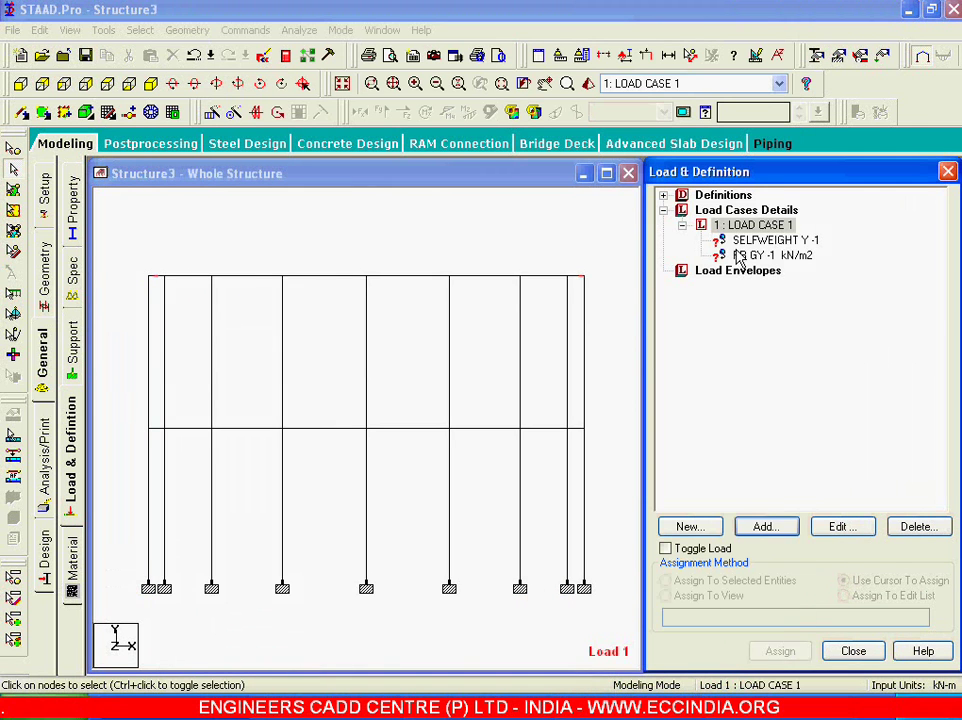
Assign the Y-direction selfweight load to all beams and plates of the structure
left_click(736, 243)
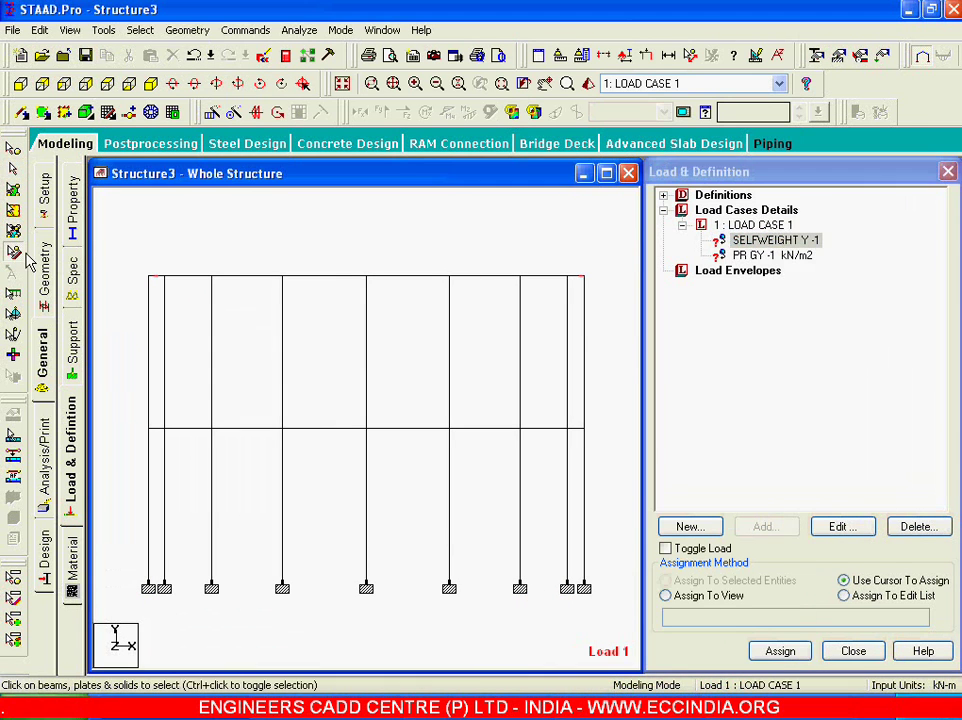
left_click_drag(114, 237, 648, 662)
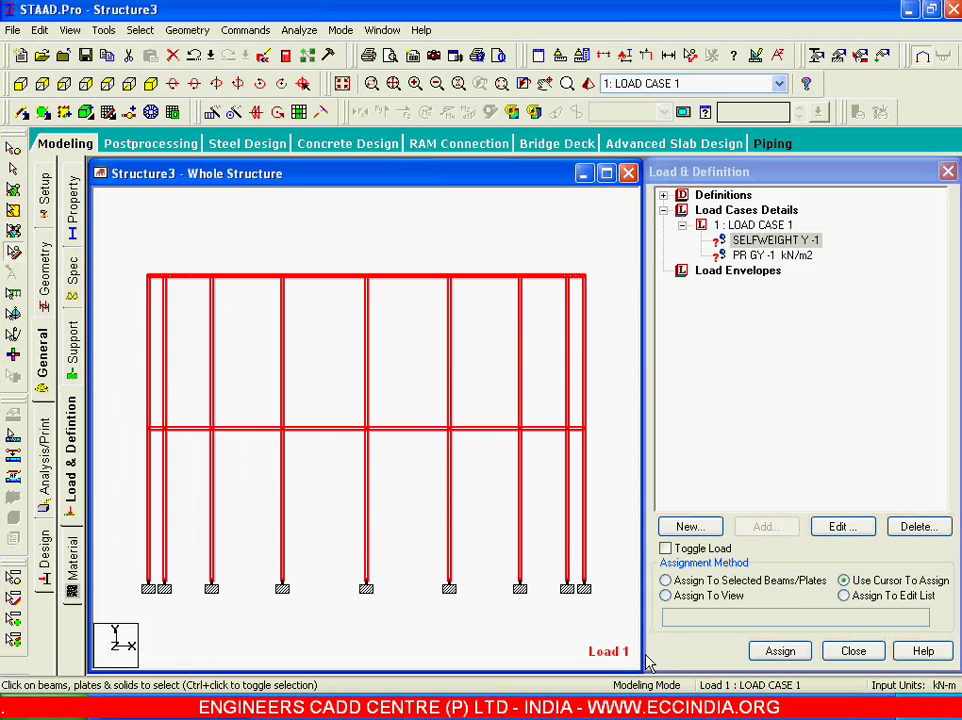
left_click(687, 580)
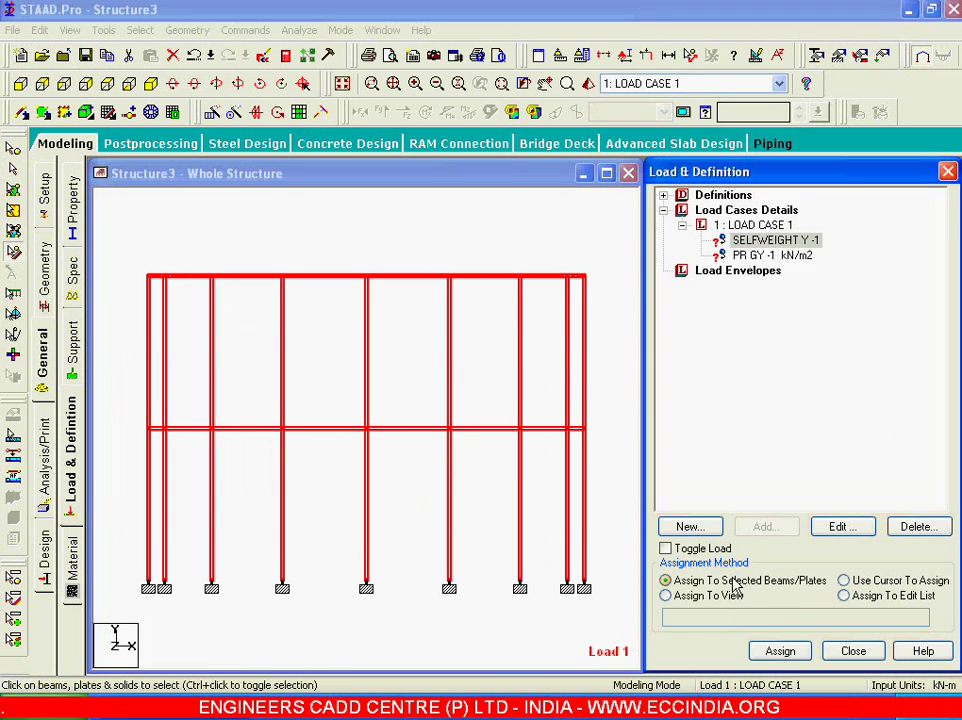
left_click(163, 86)
left_click(782, 651)
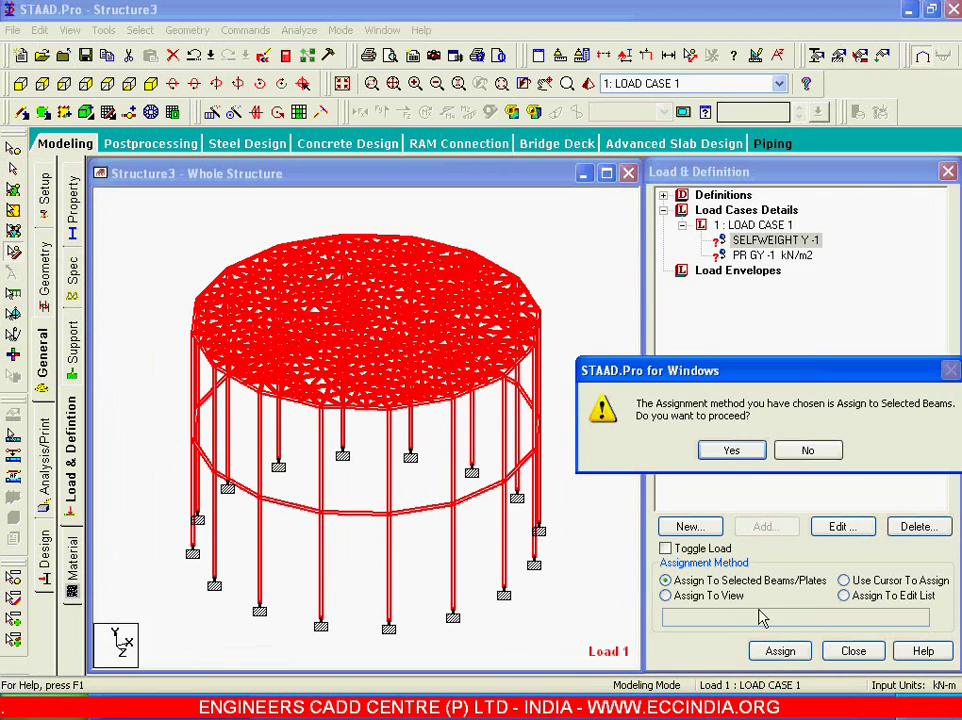
left_click(732, 451)
Assign the -1 kN/m2 GY pressure load to all plates of the circular slab, selecting them in the front view
left_click(770, 256)
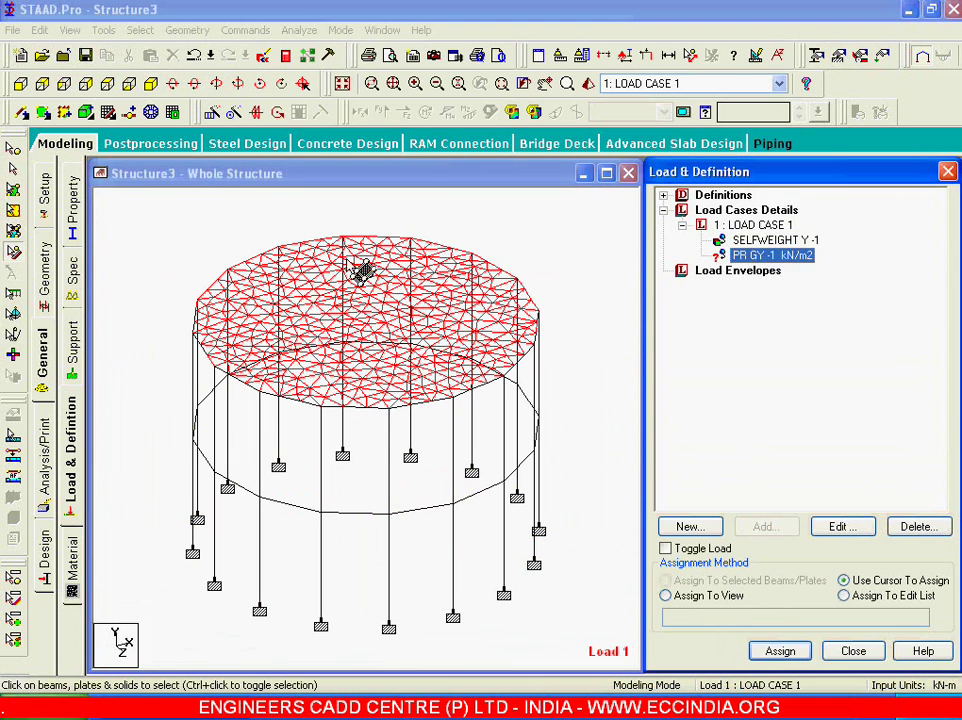
left_click(21, 83)
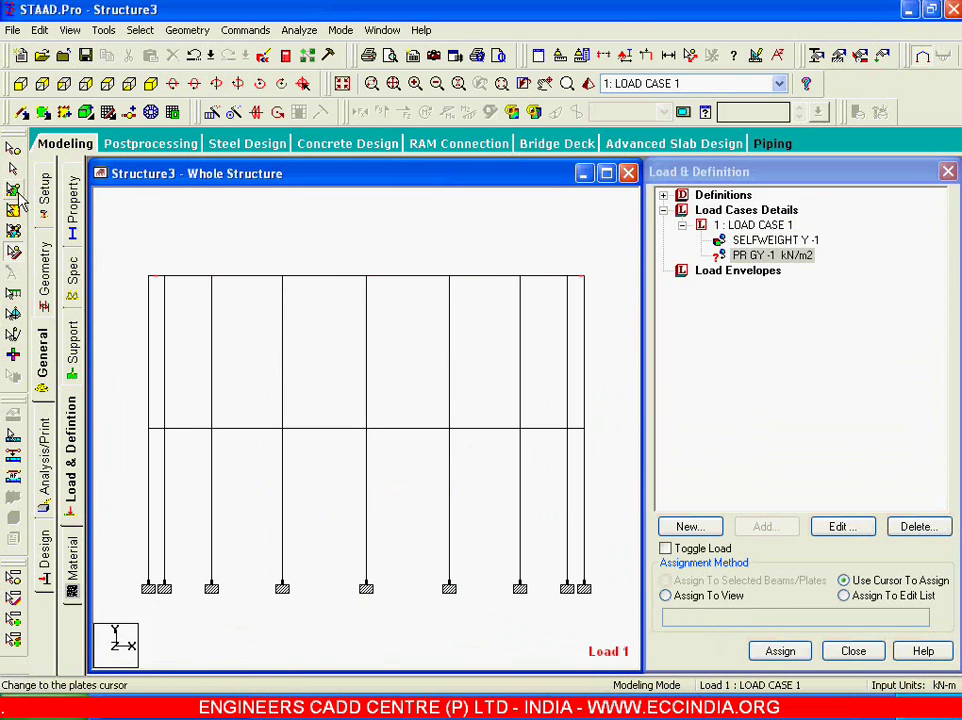
left_click(18, 191)
left_click_drag(117, 228, 600, 303)
left_click(151, 83)
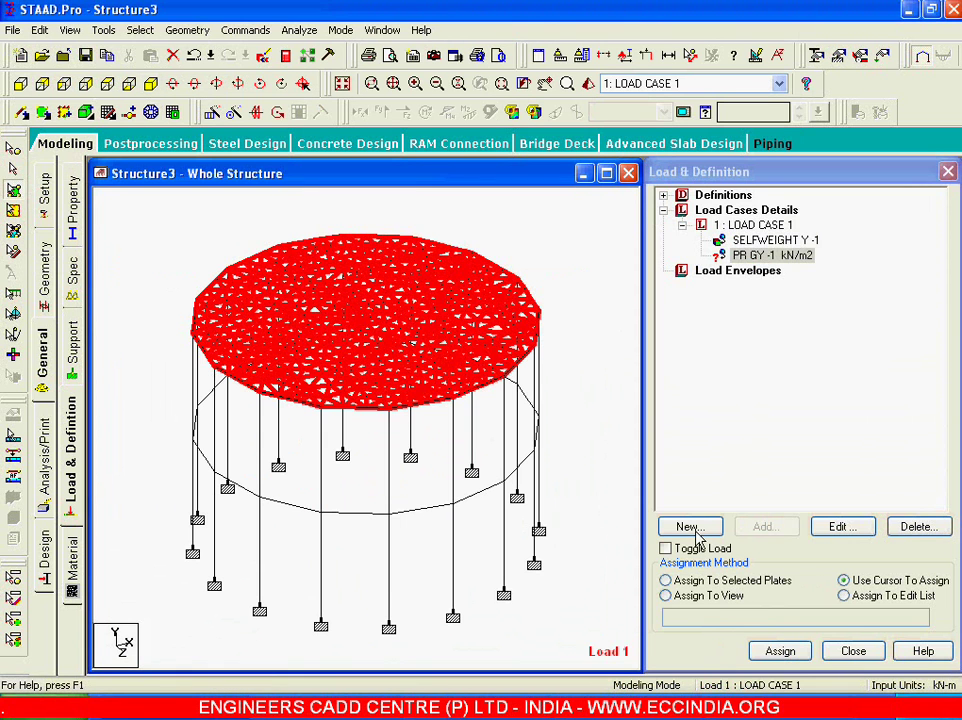
left_click(727, 588)
left_click(786, 648)
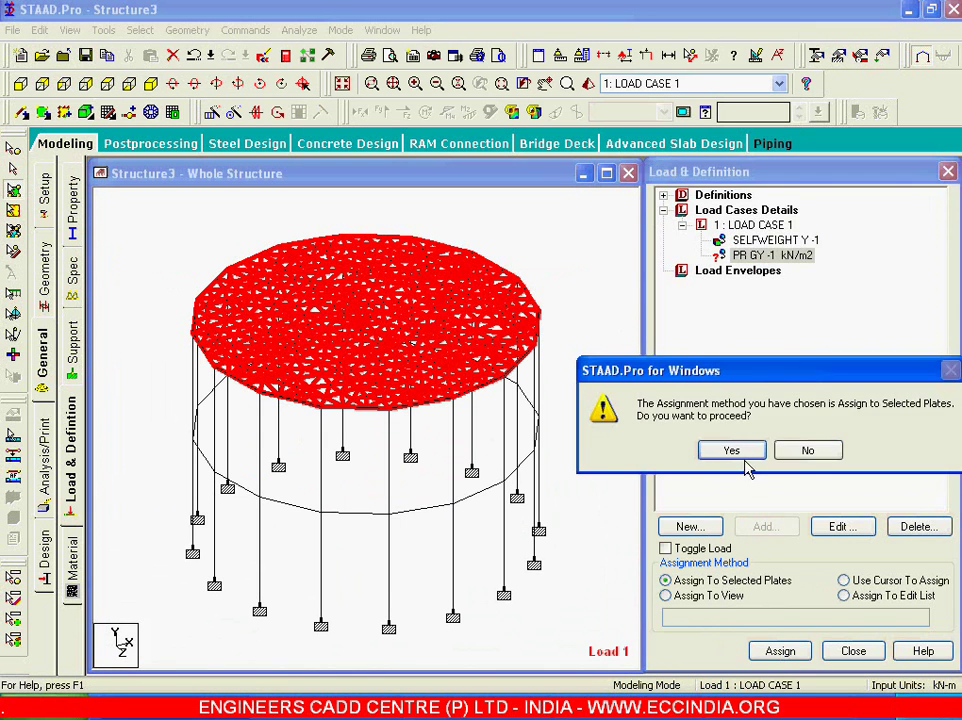
left_click(672, 449)
key("Down")
key("Down")
key("Down")
key("Down")
key("Down")
key("Down")
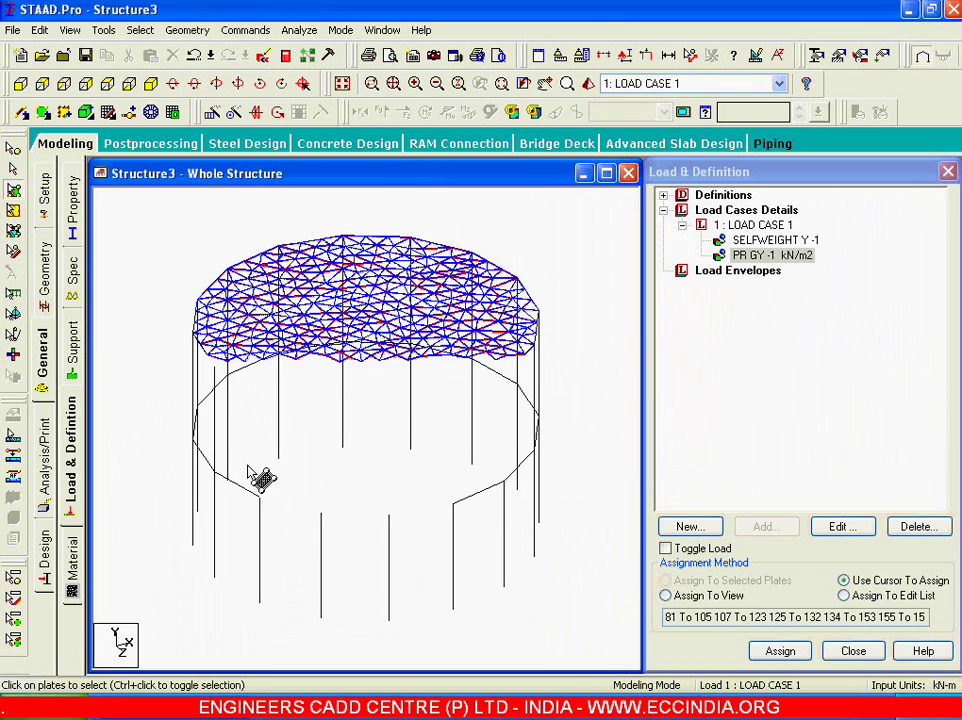
Add a Perform Analysis command with the No Print option
left_click(52, 463)
left_click(423, 556)
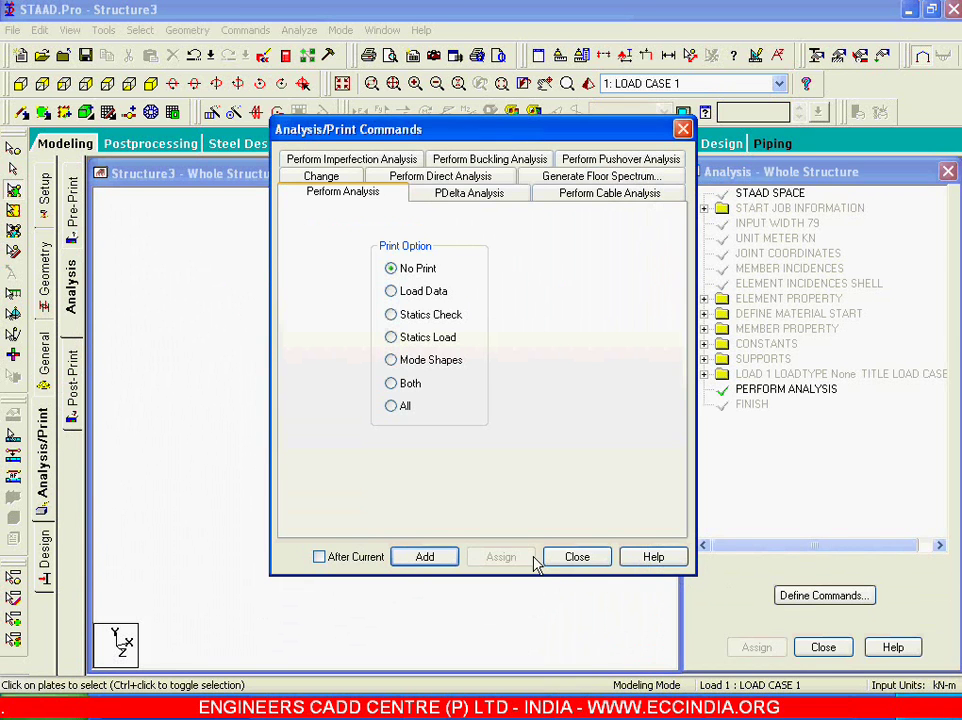
left_click(573, 556)
Run the analysis of the structure and stay in modelling mode when it finishes
left_click(299, 30)
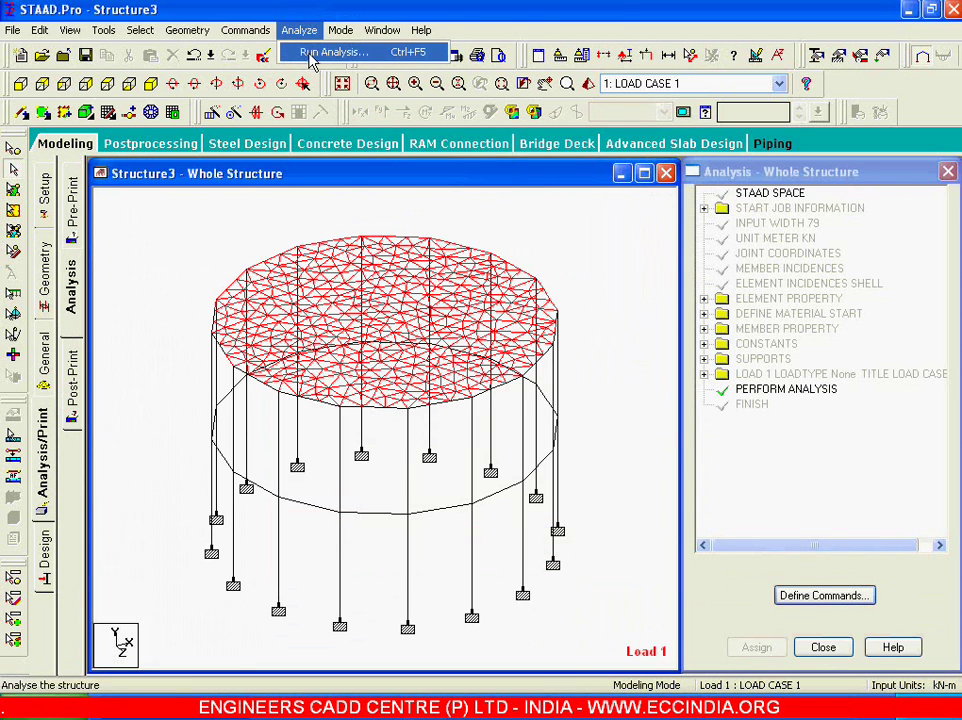
left_click(325, 50)
left_click(368, 381)
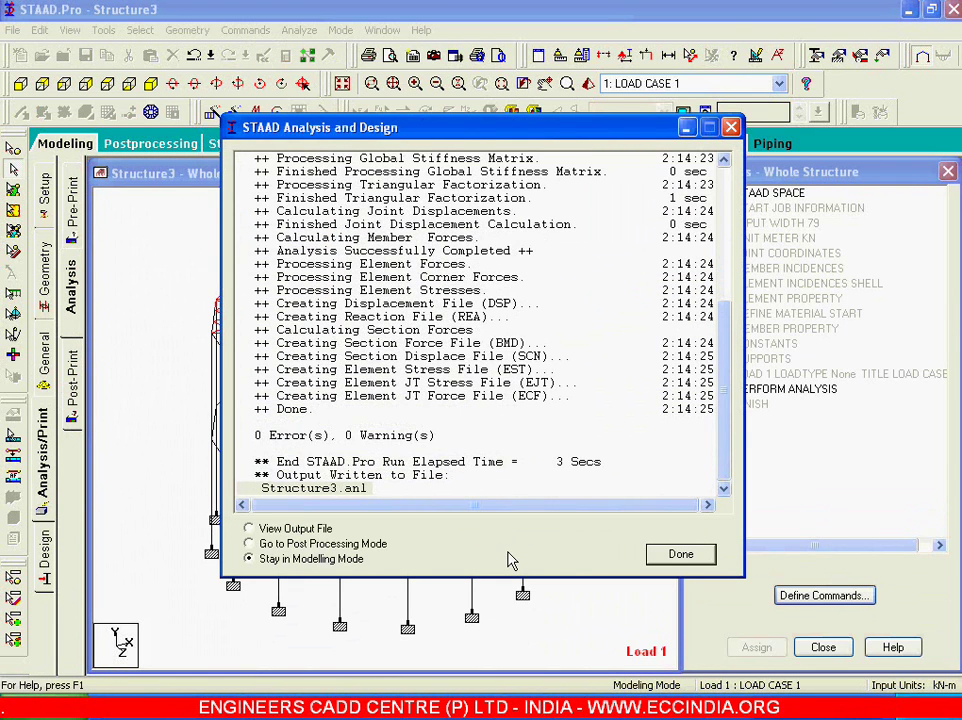
left_click(679, 555)
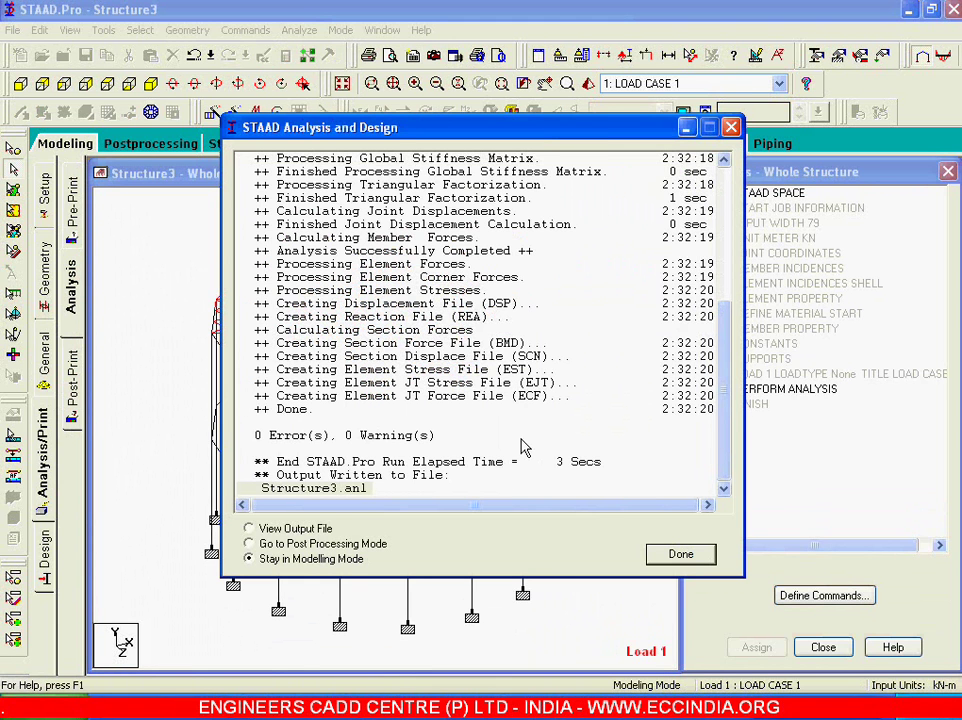
left_click(681, 555)
Open the postprocessing results for LOAD CASE 1 and examine the Min Y entry in the node displacement summary
left_click(172, 146)
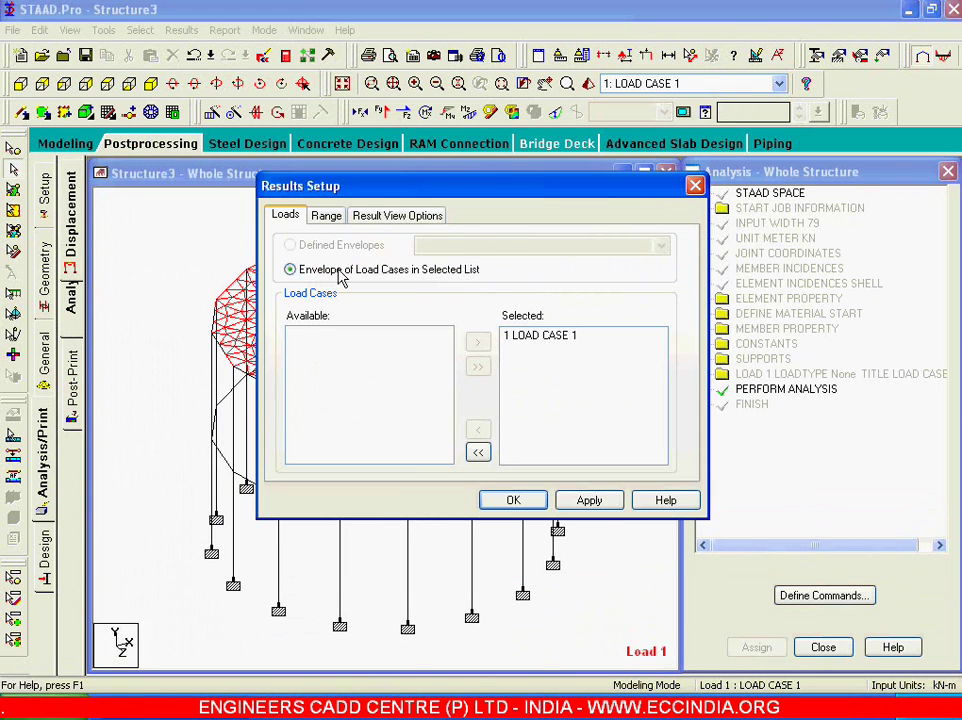
left_click(513, 500)
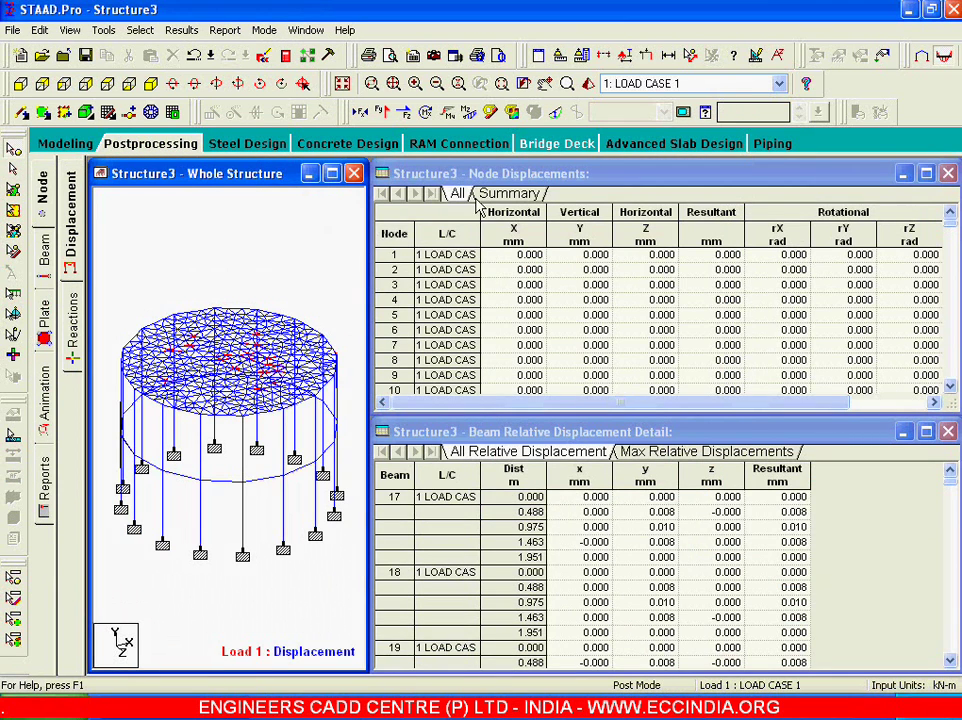
left_click(507, 195)
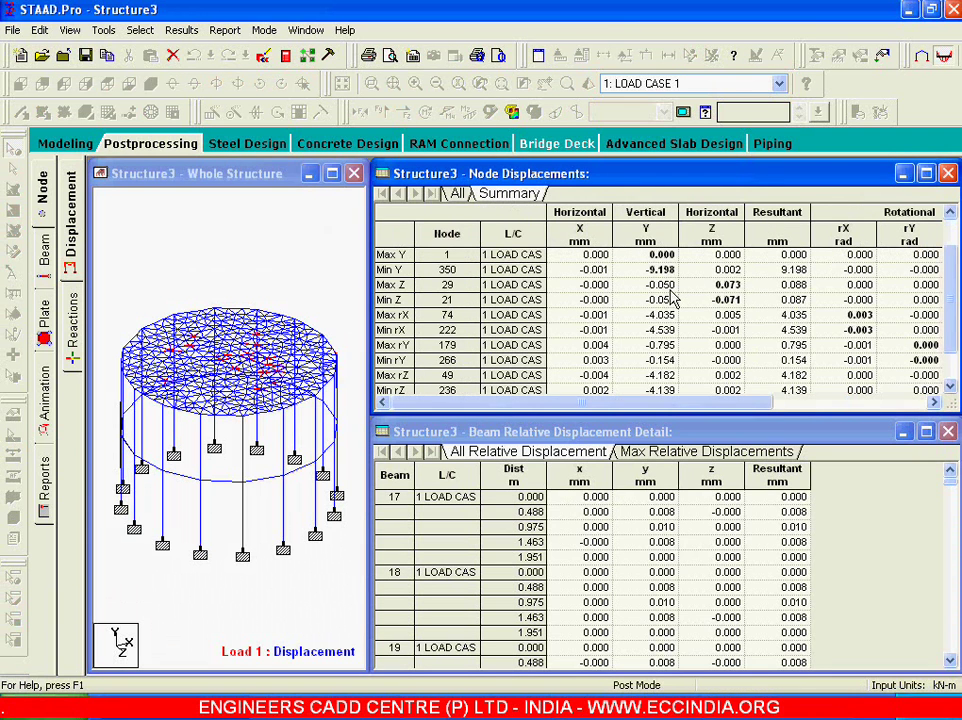
scroll(672, 300, "up", 2)
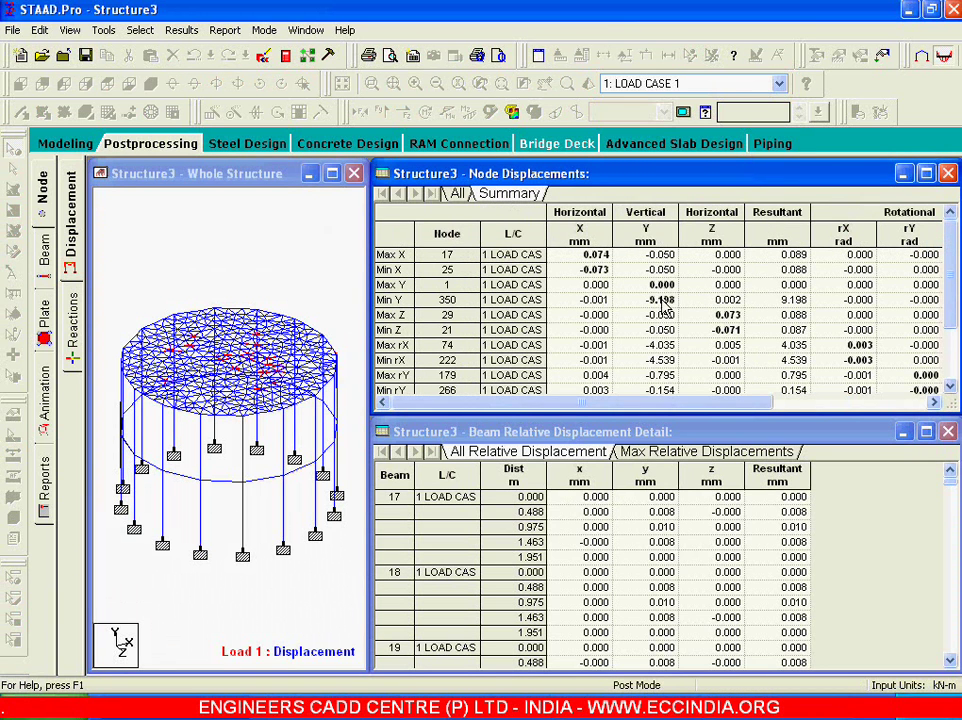
left_click(407, 299)
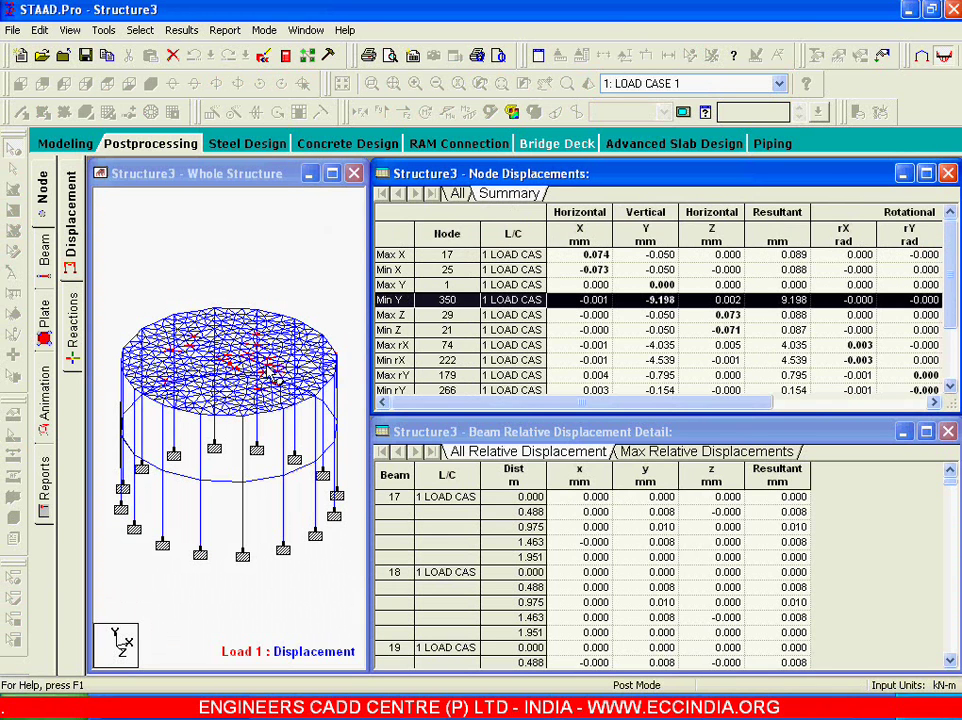
Locate the node with the minimum Y displacement on the slab mesh in plan view
left_click(108, 168)
left_click(86, 83)
scroll(240, 268, "up", 3)
scroll(240, 268, "up", 3)
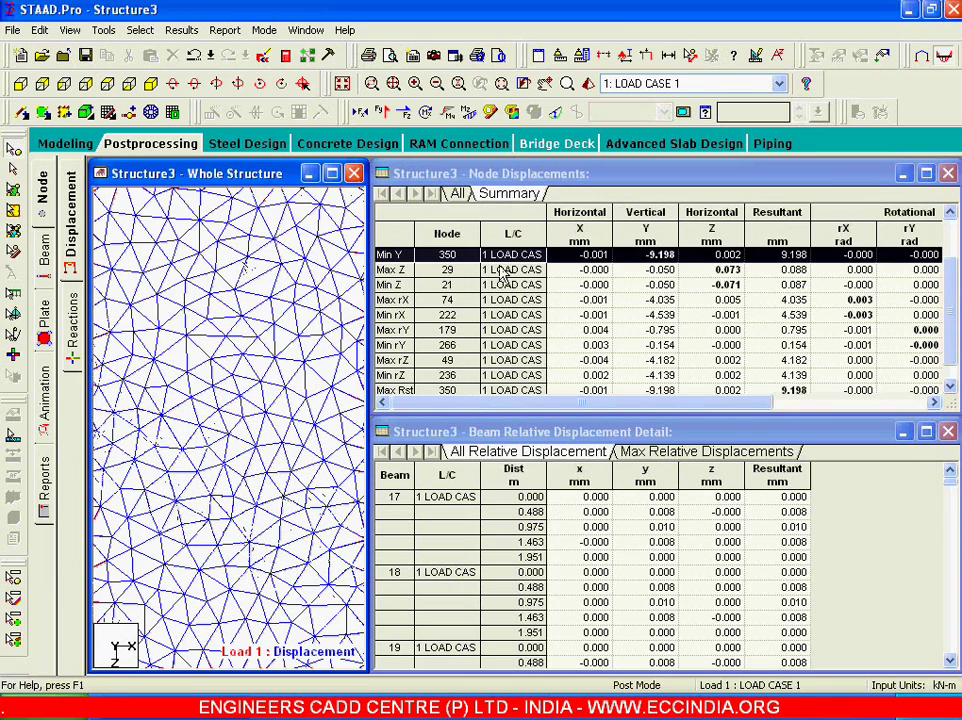
left_click(590, 278)
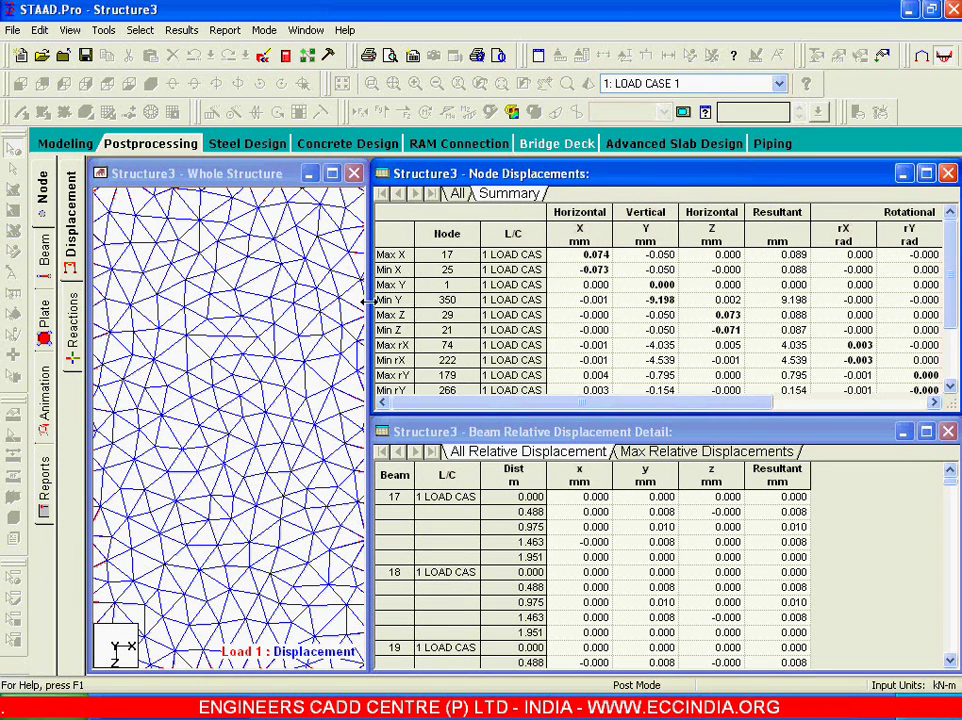
left_click(394, 299)
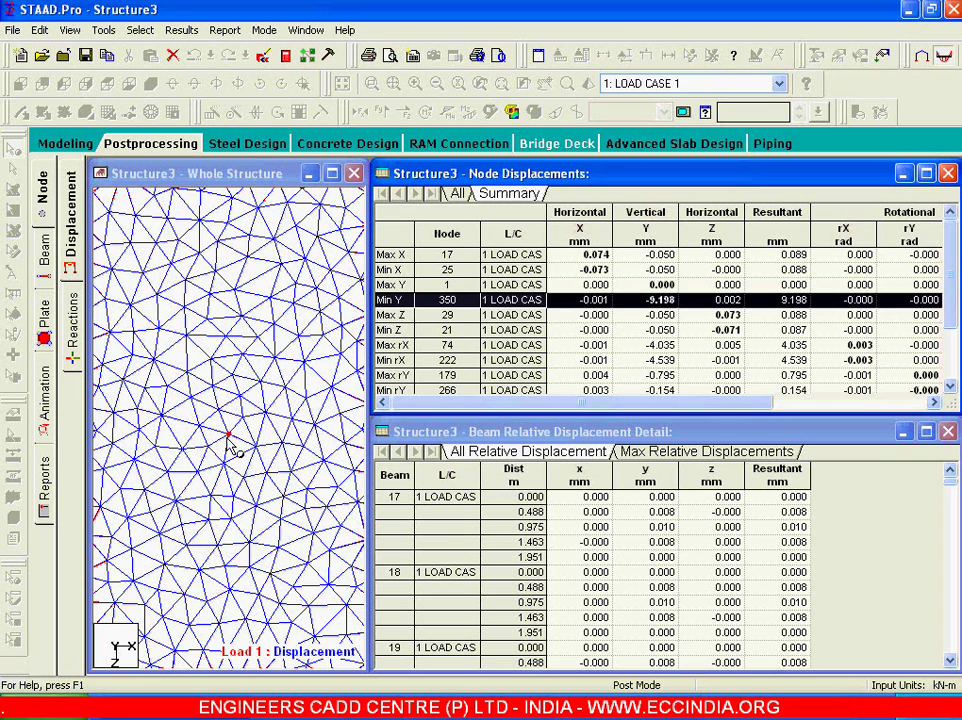
scroll(227, 444, "down", 2)
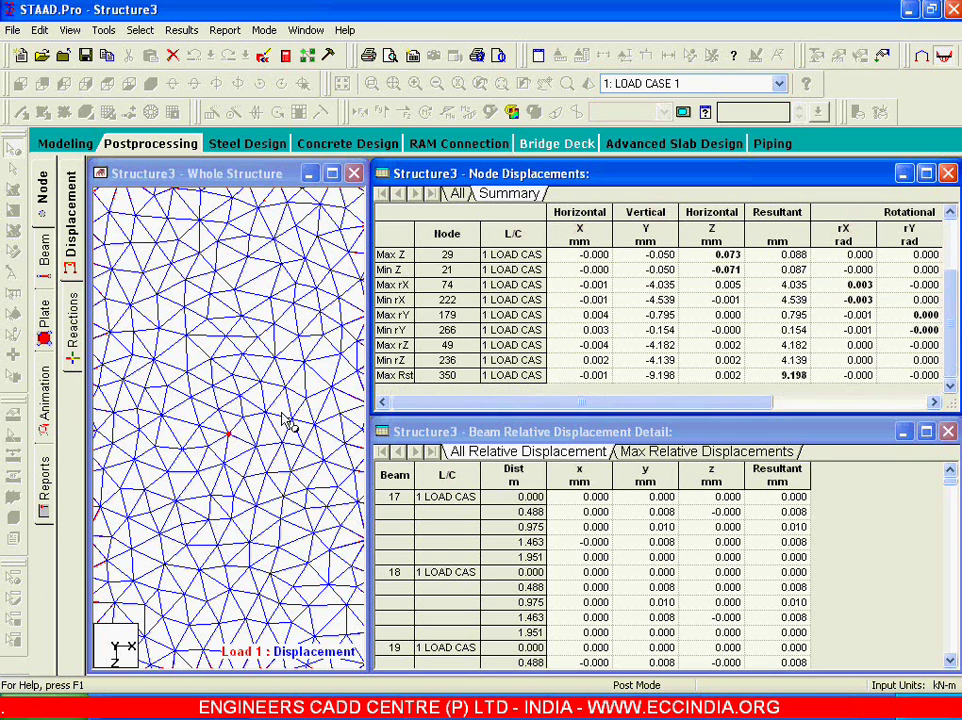
Display the MX (local) plate stress contour for LOAD CASE 1 with normal fill on the slab
left_click(334, 175)
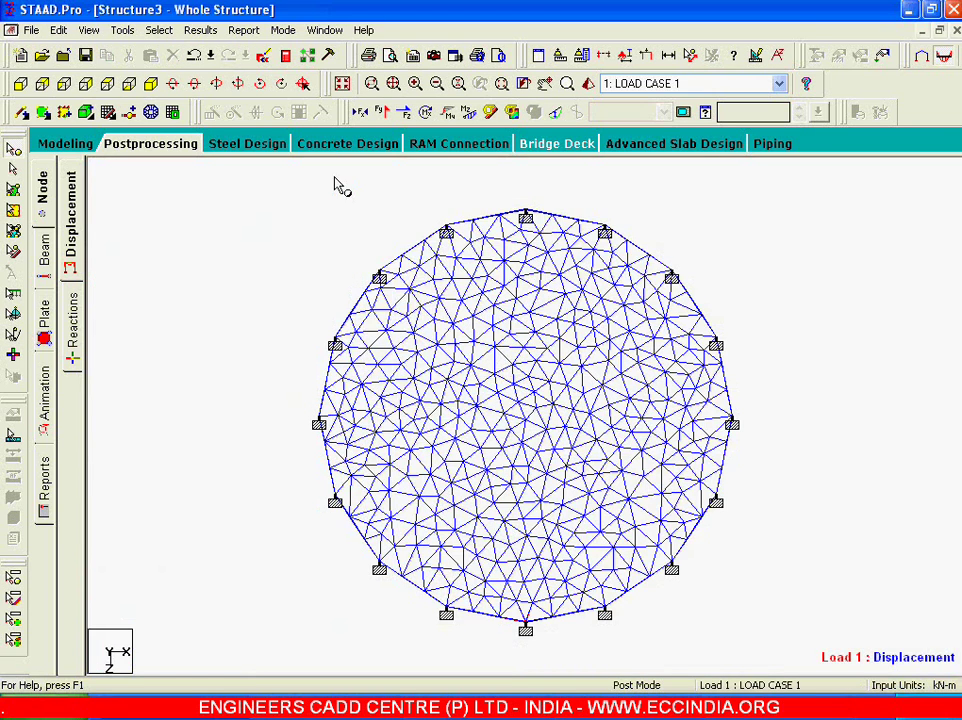
left_click(342, 84)
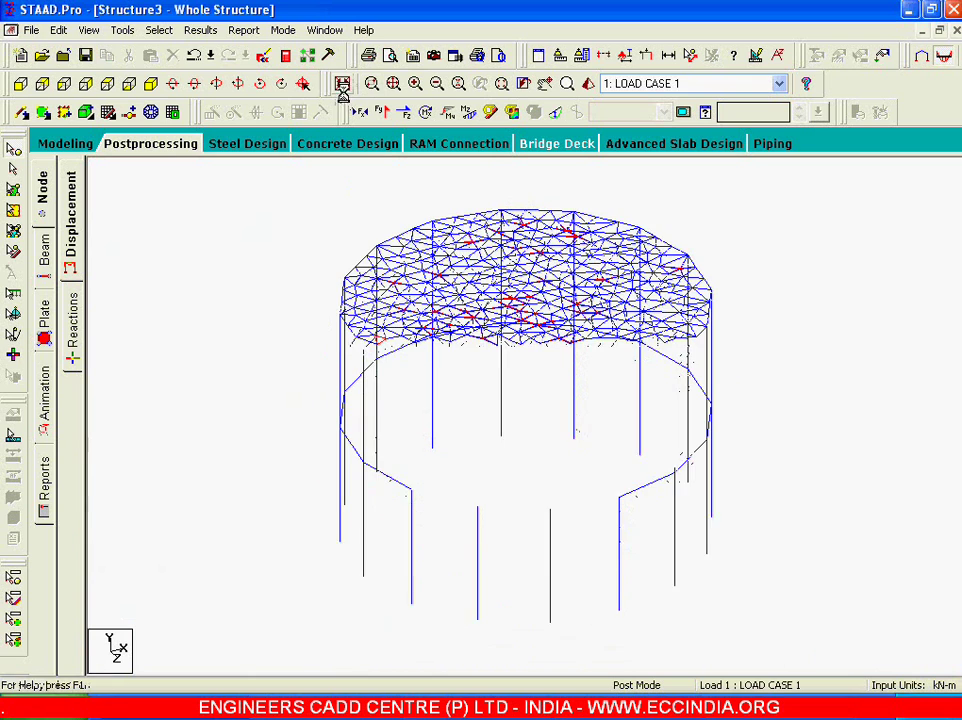
left_click(200, 30)
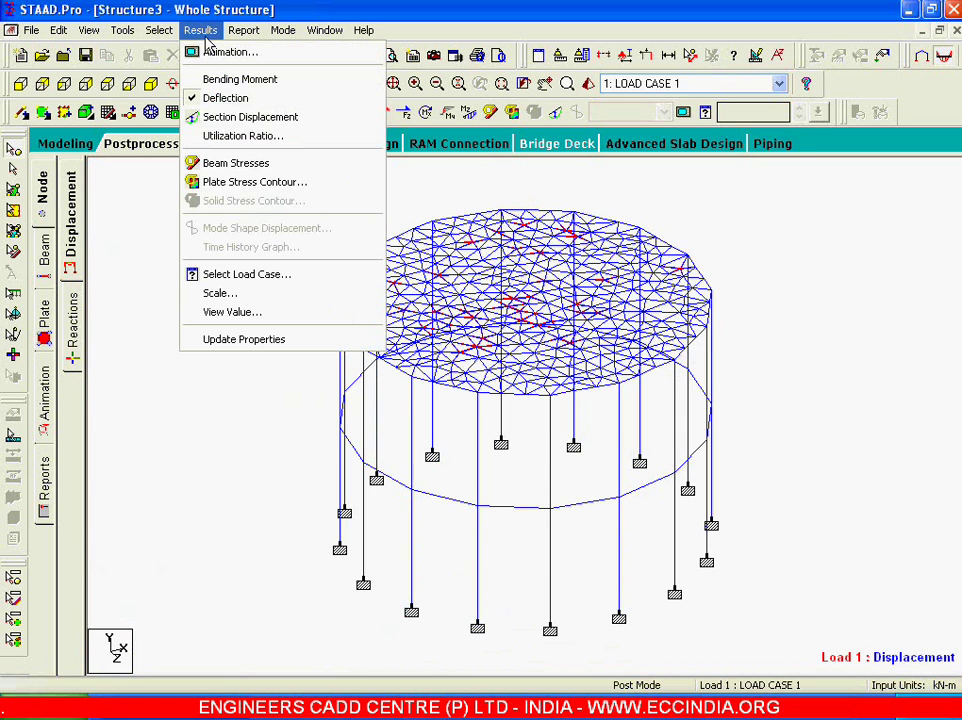
left_click(243, 181)
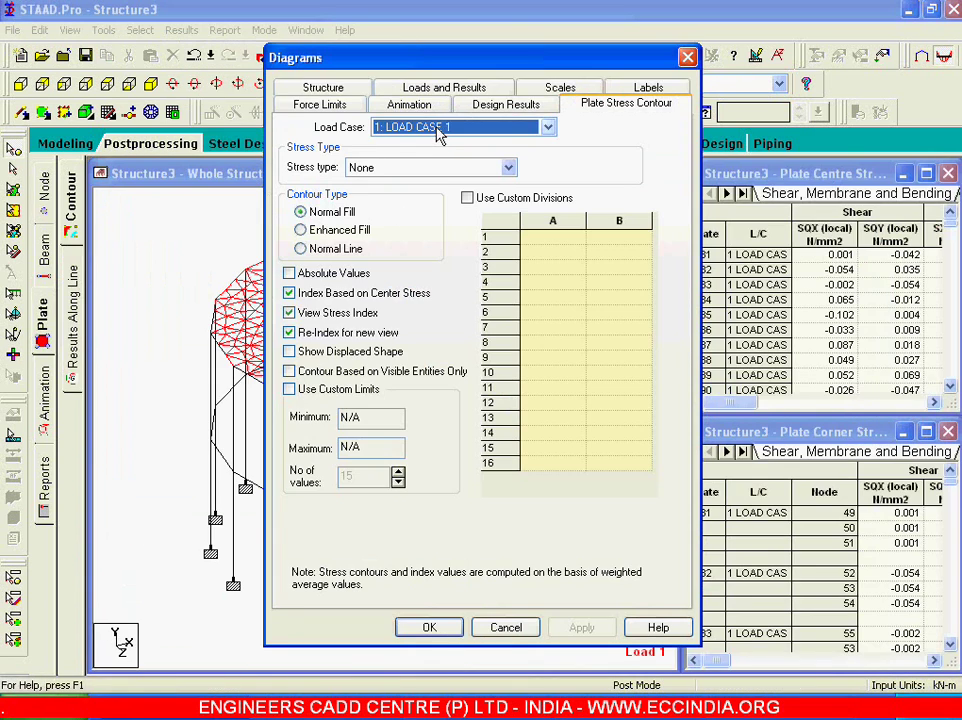
left_click(440, 168)
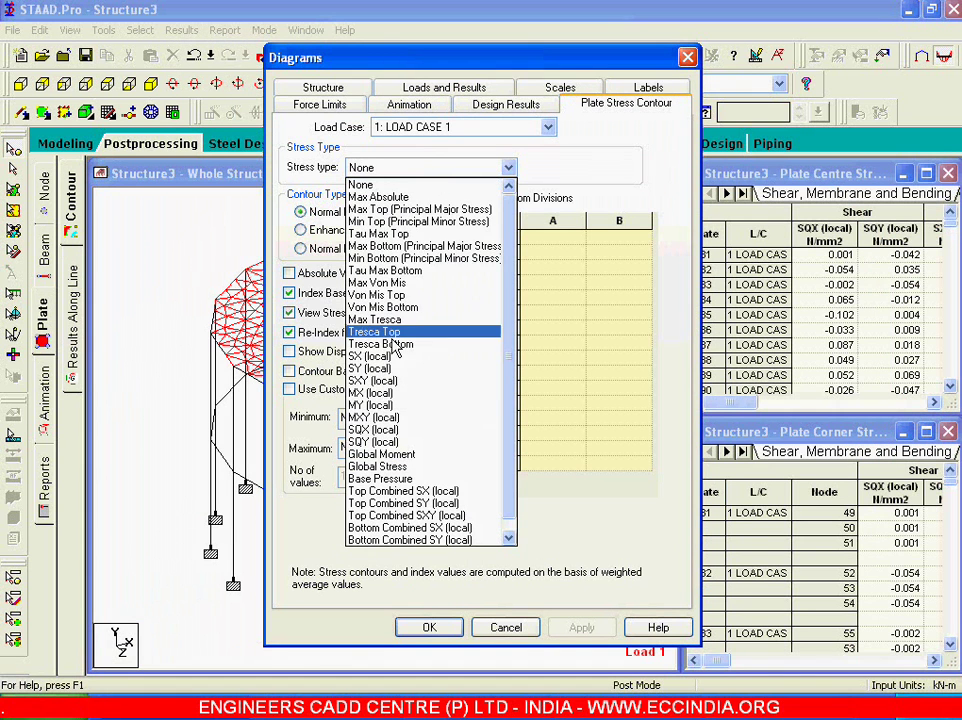
left_click(392, 394)
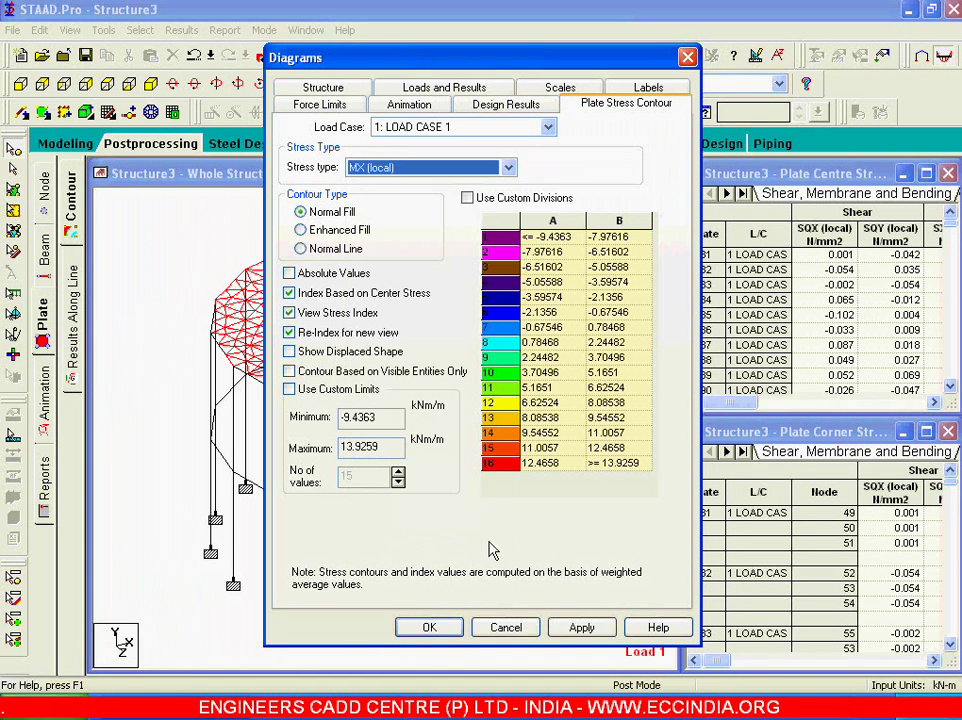
left_click(580, 627)
left_click(508, 629)
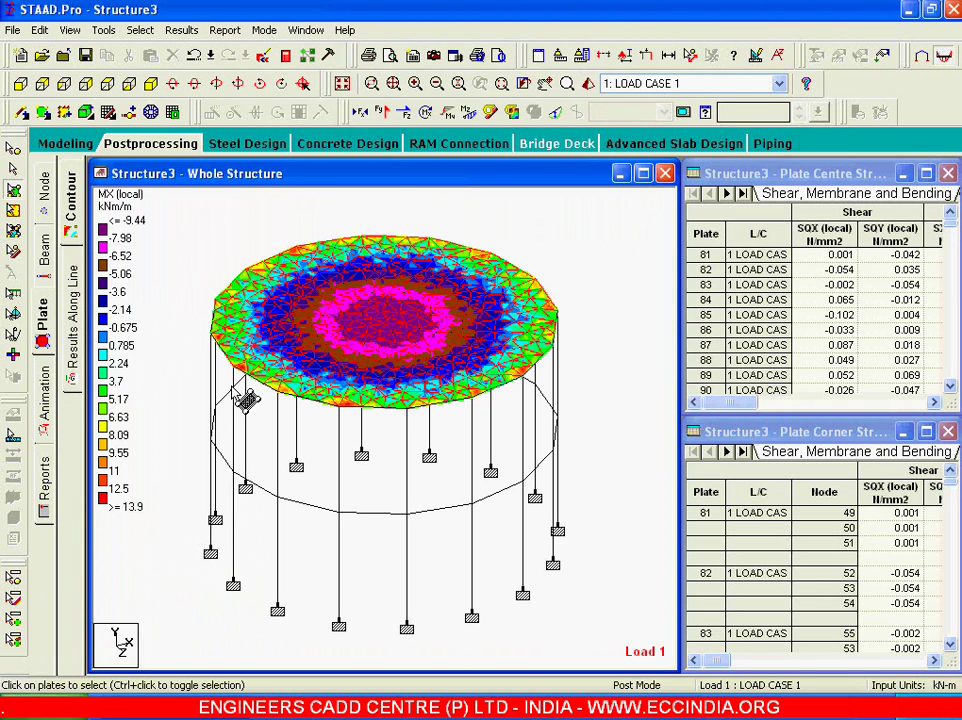
Display the MY (local) plate stress contour for LOAD CASE 1 and examine it in plan view
left_click(181, 30)
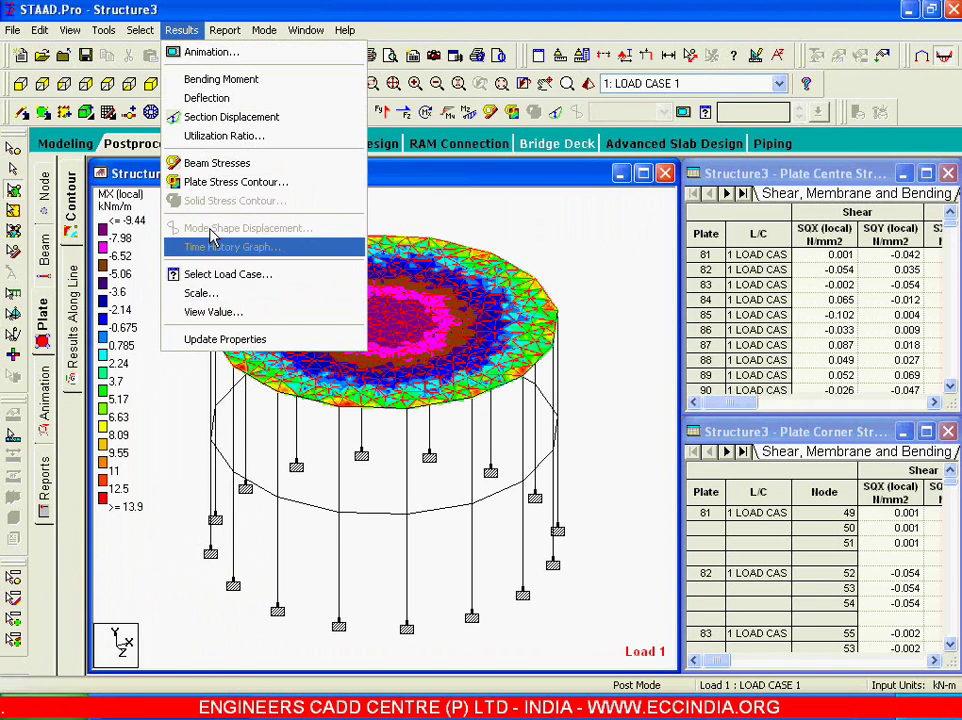
left_click(225, 183)
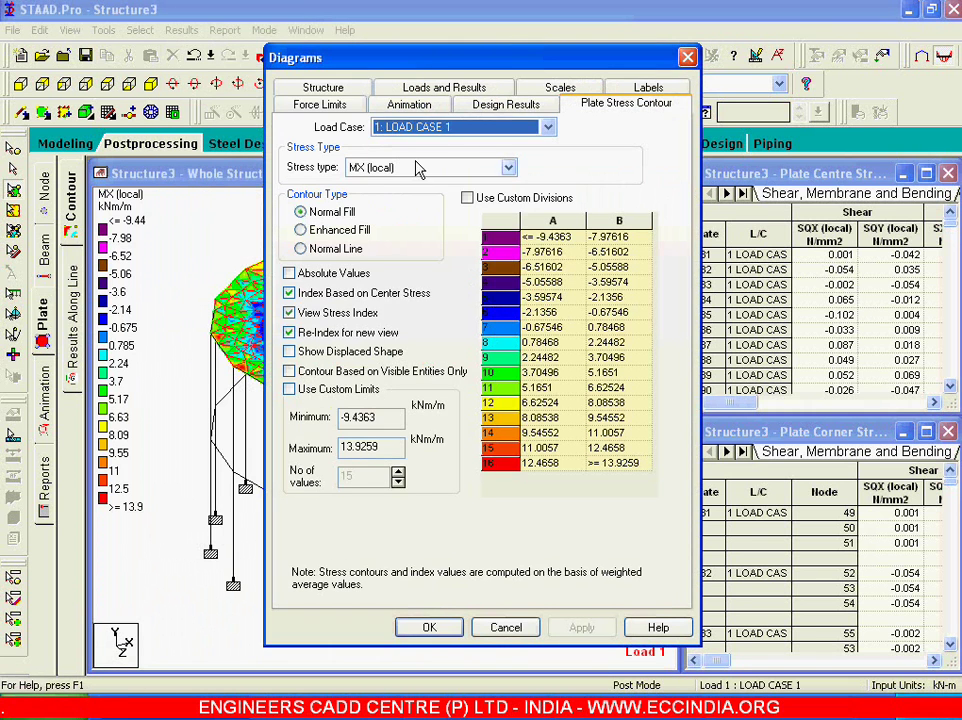
left_click(400, 167)
left_click(380, 393)
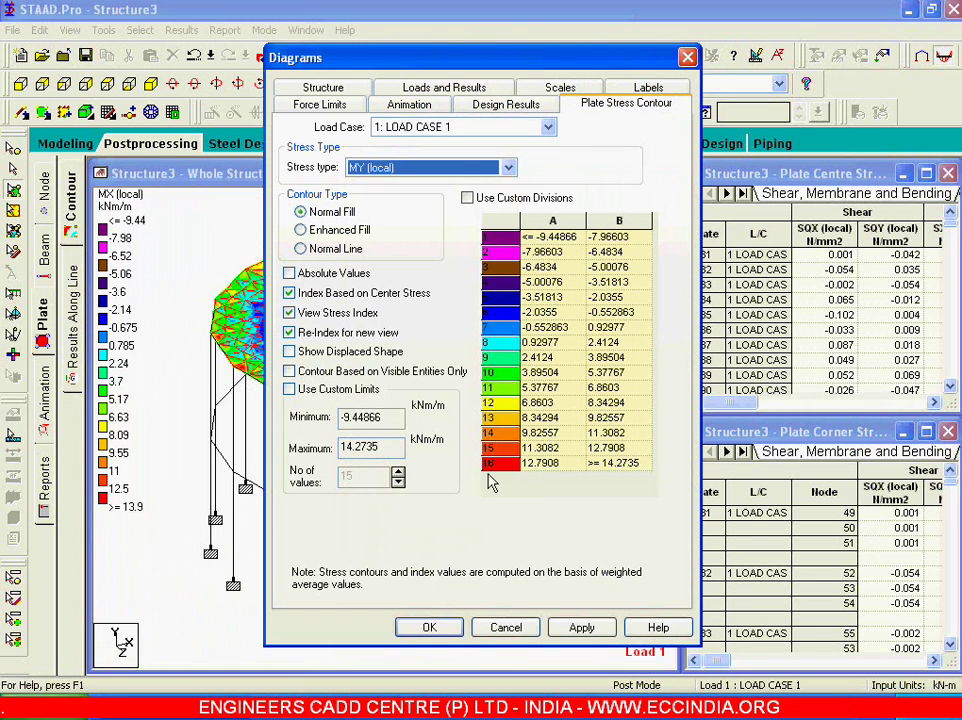
left_click(582, 628)
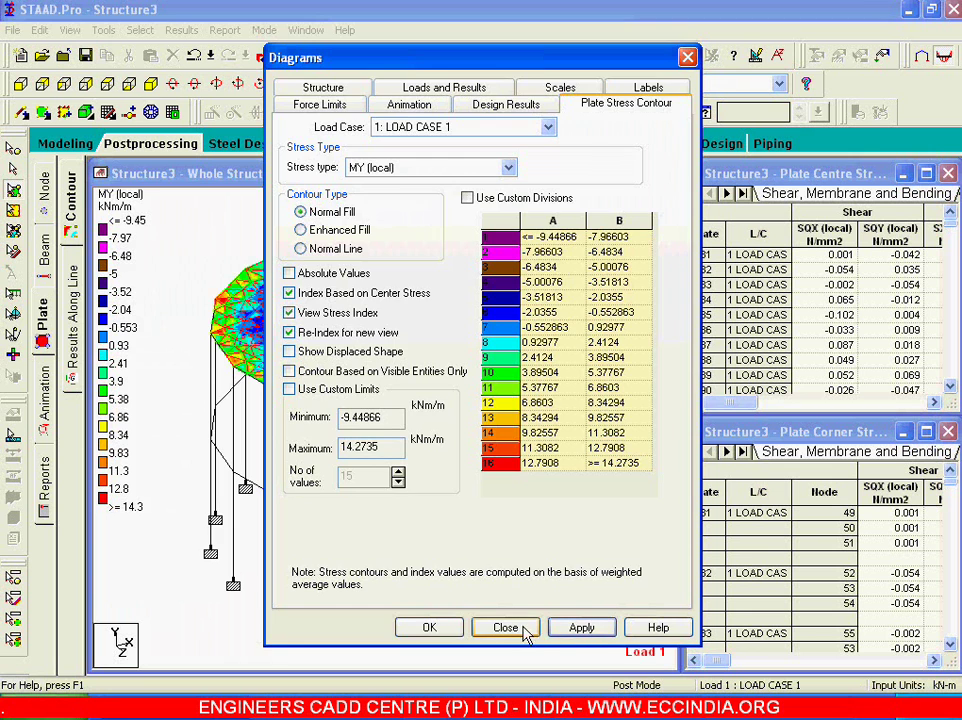
left_click(505, 627)
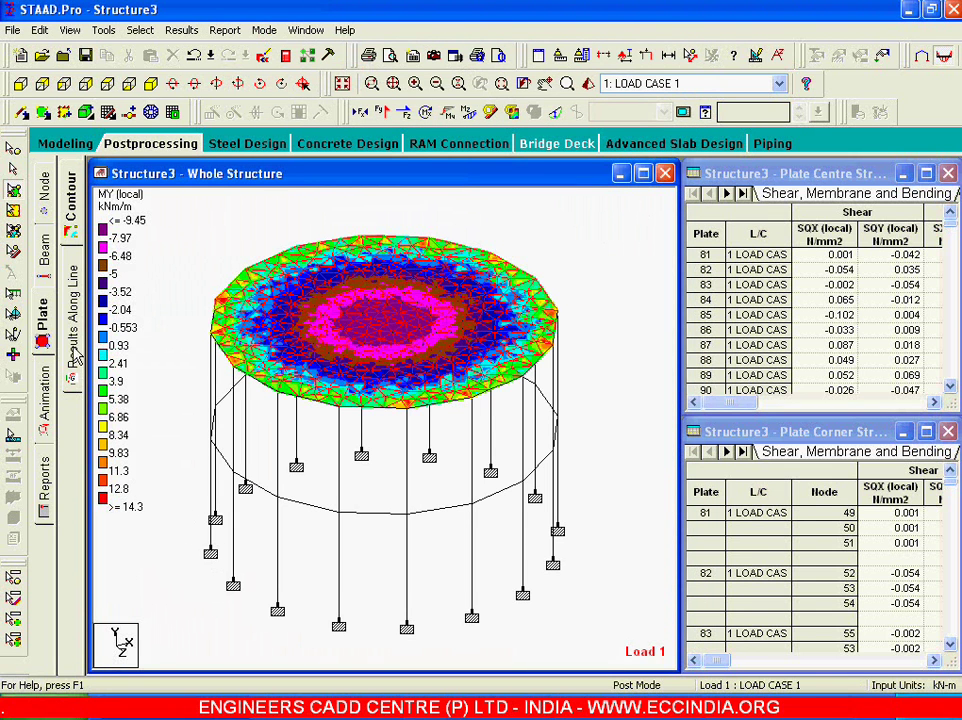
left_click(108, 84)
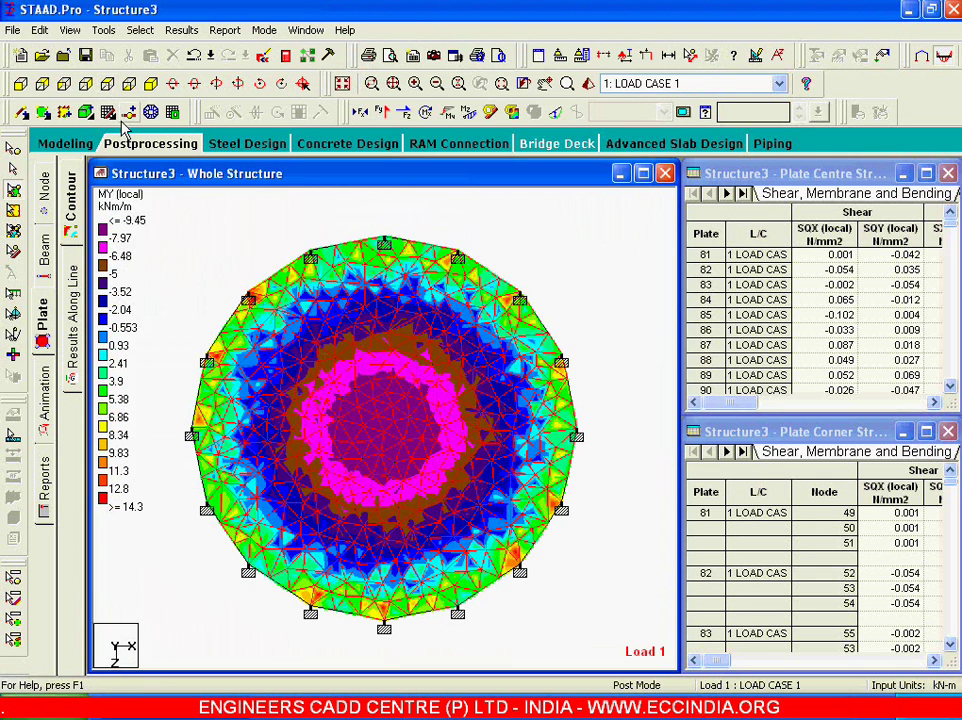
Examine the slab's MY (local) stress contour in front, plan and isometric views, including a plate near the slab centre
left_click(86, 82)
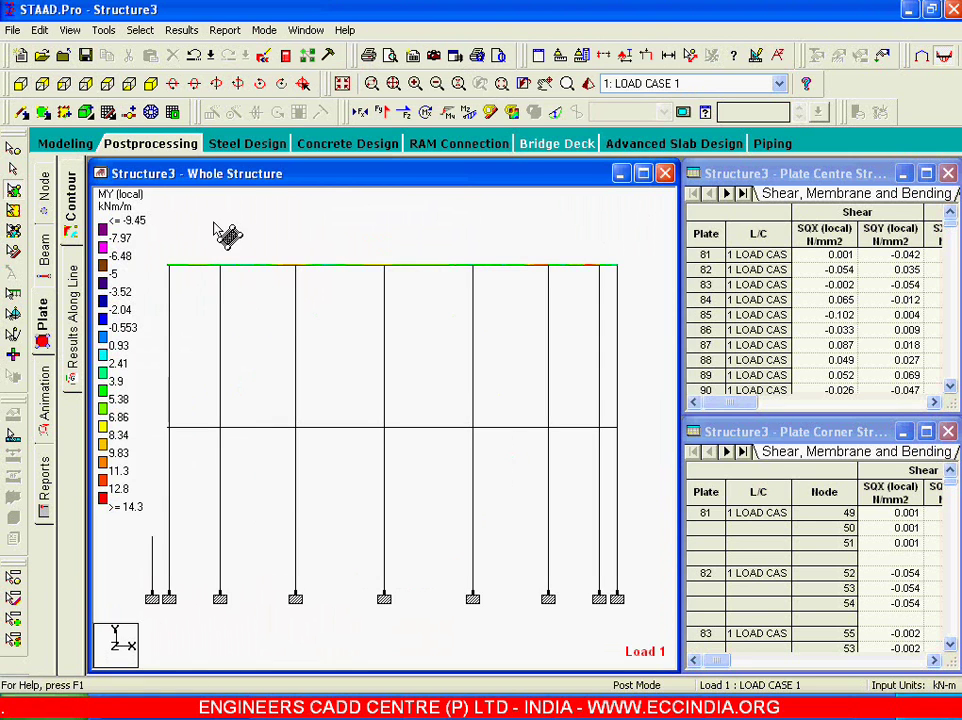
key("Right")
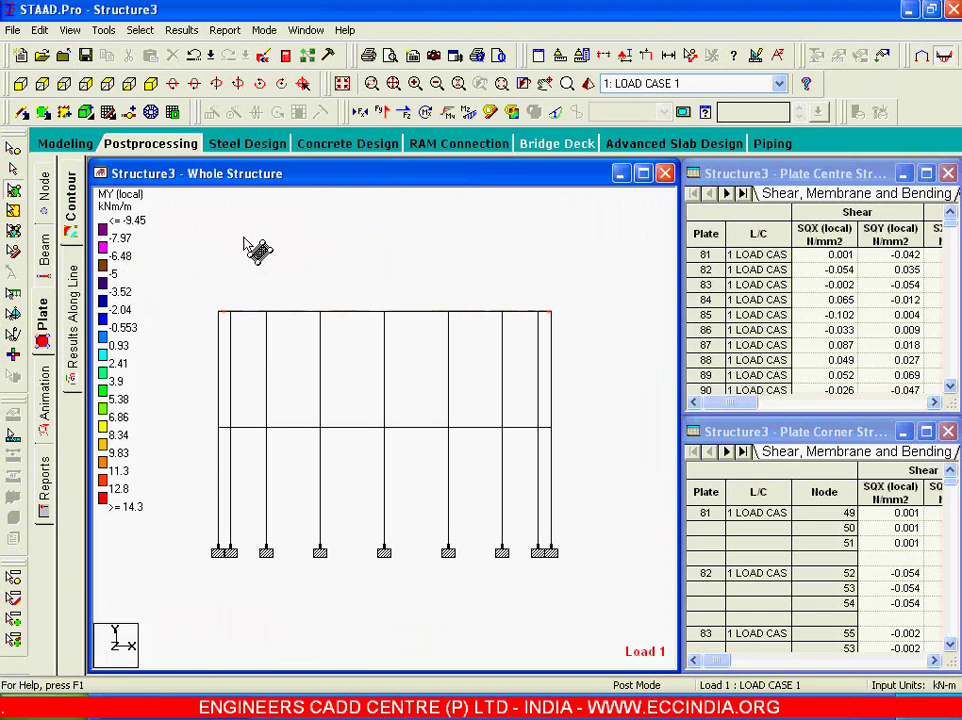
key("Down")
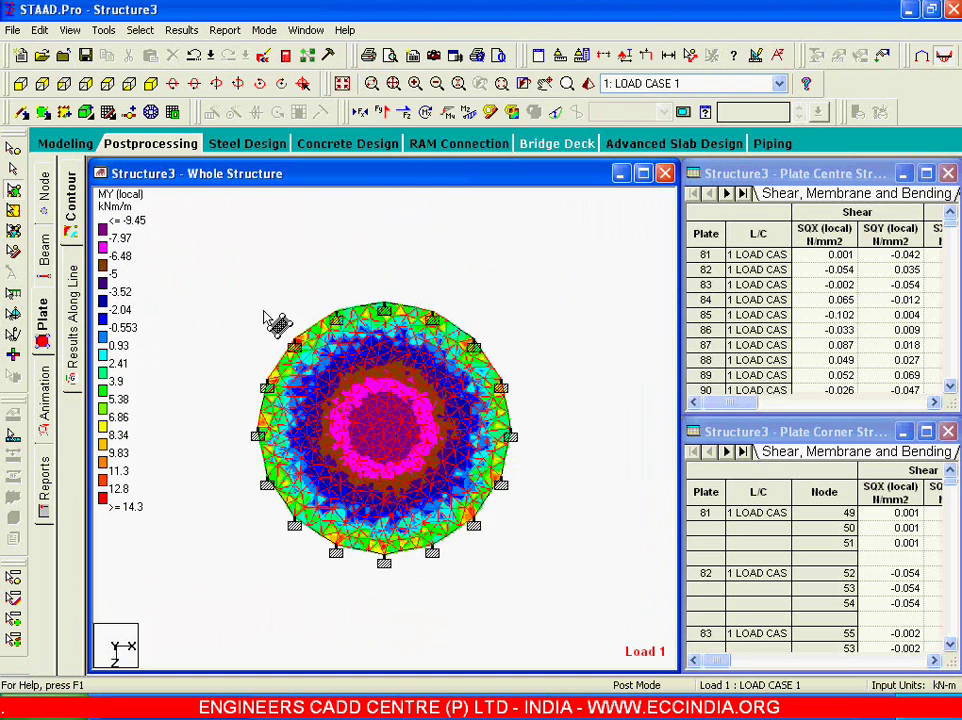
left_click_drag(510, 497, 507, 369)
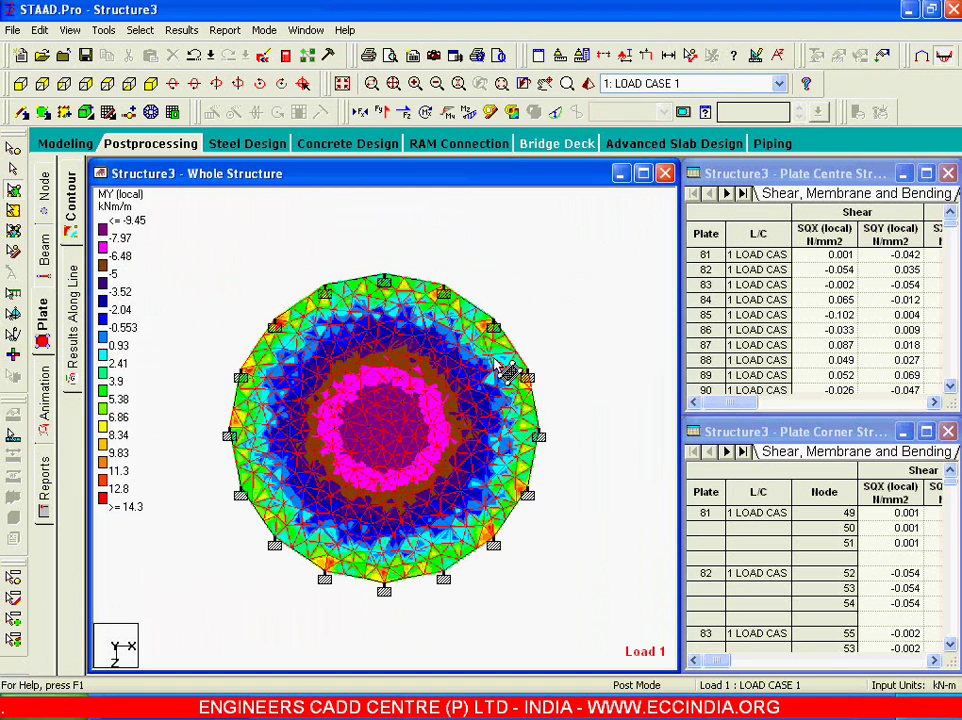
scroll(381, 413, "up", 1)
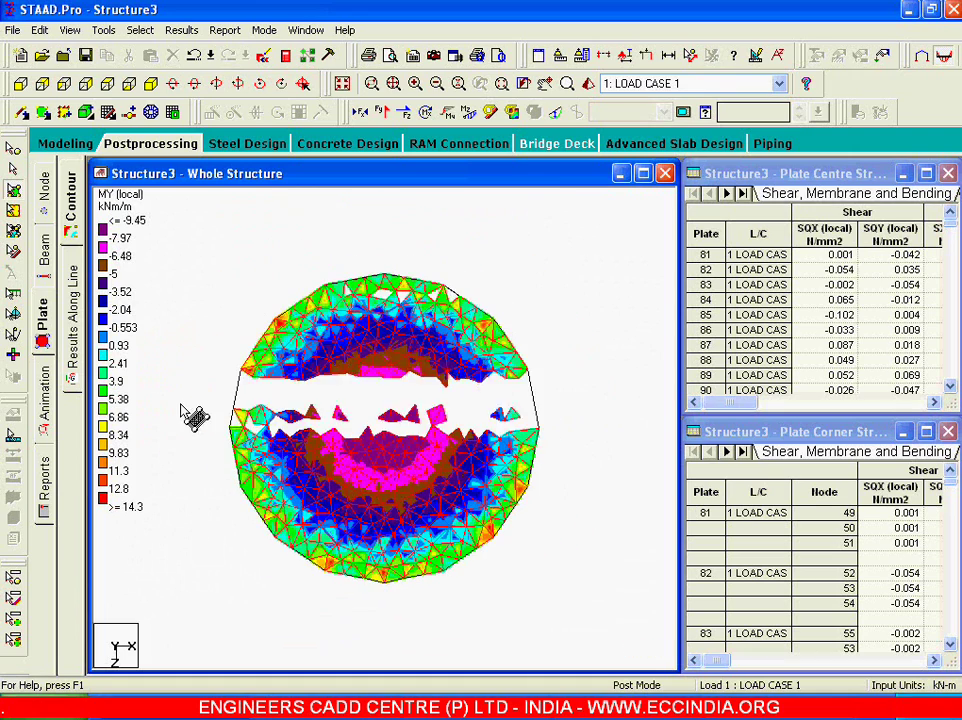
scroll(194, 417, "down", 1)
scroll(344, 423, "up", 1)
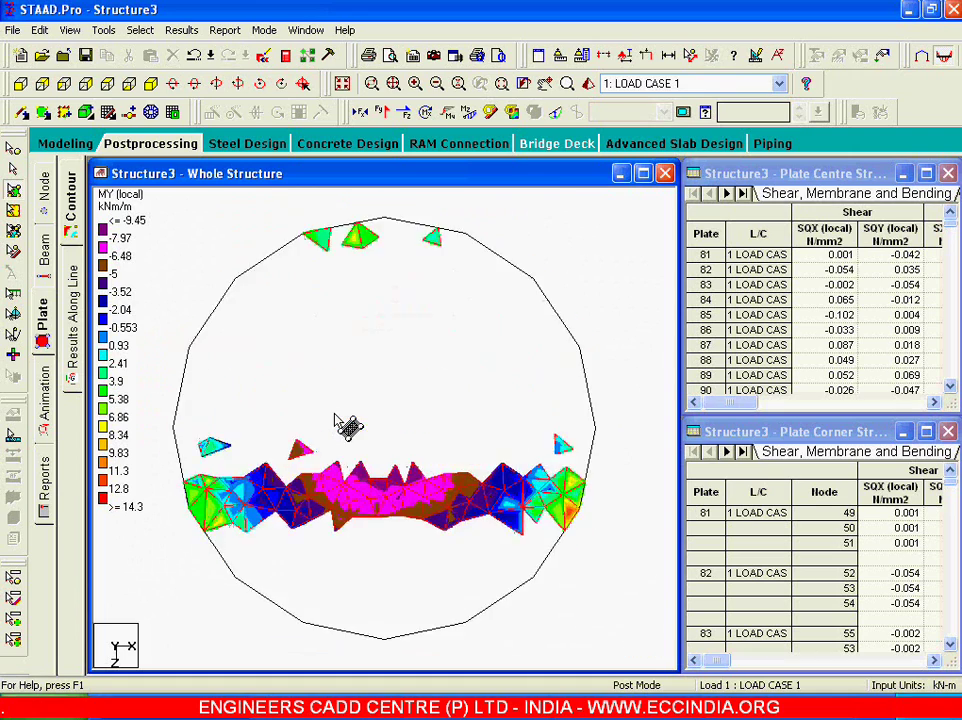
left_click(372, 437)
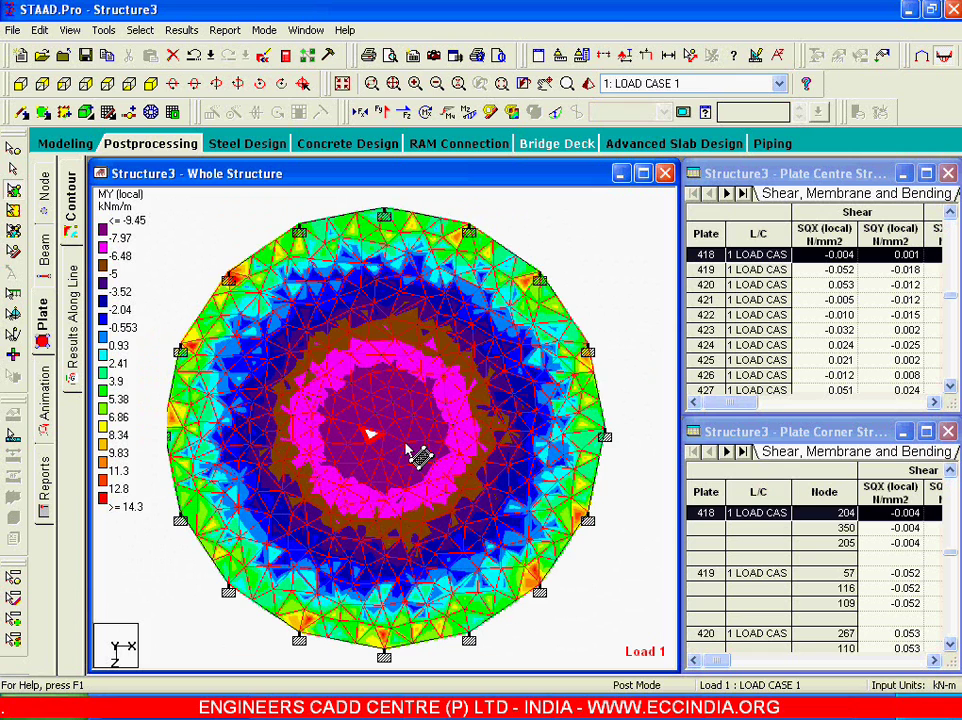
left_click(632, 414)
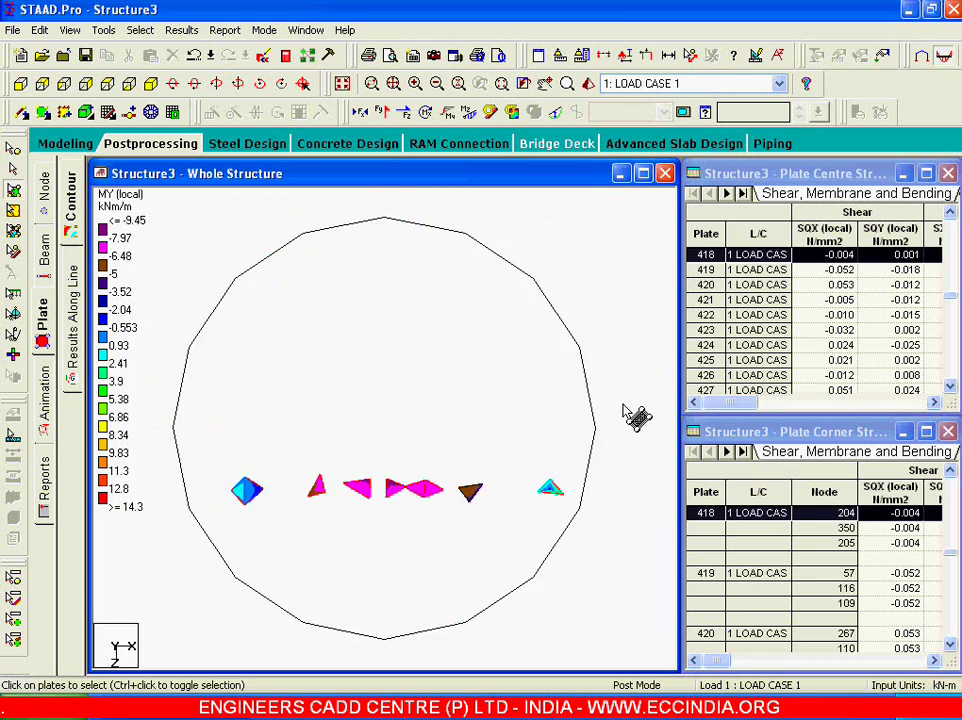
left_click(343, 86)
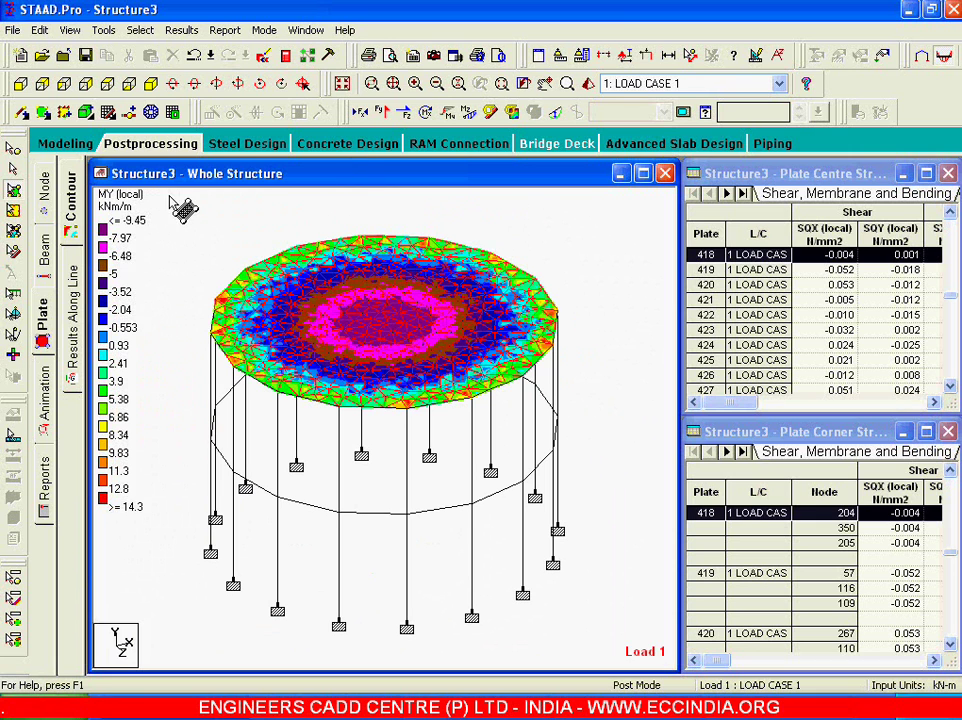
left_click(845, 285)
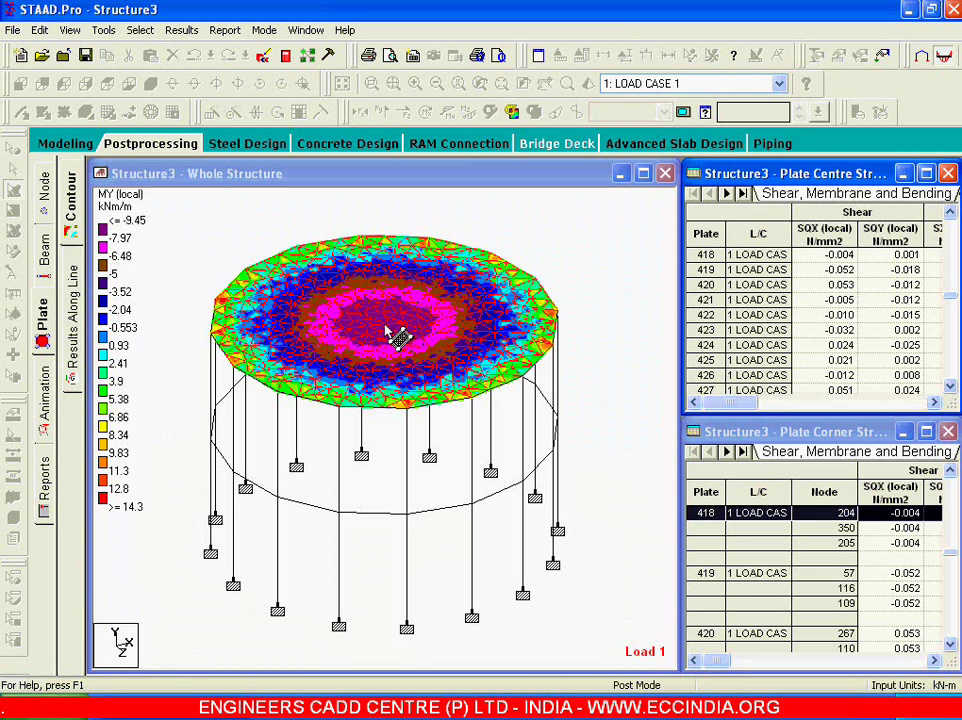
Return to modeling mode and set the concrete design code to IS456
left_click(65, 144)
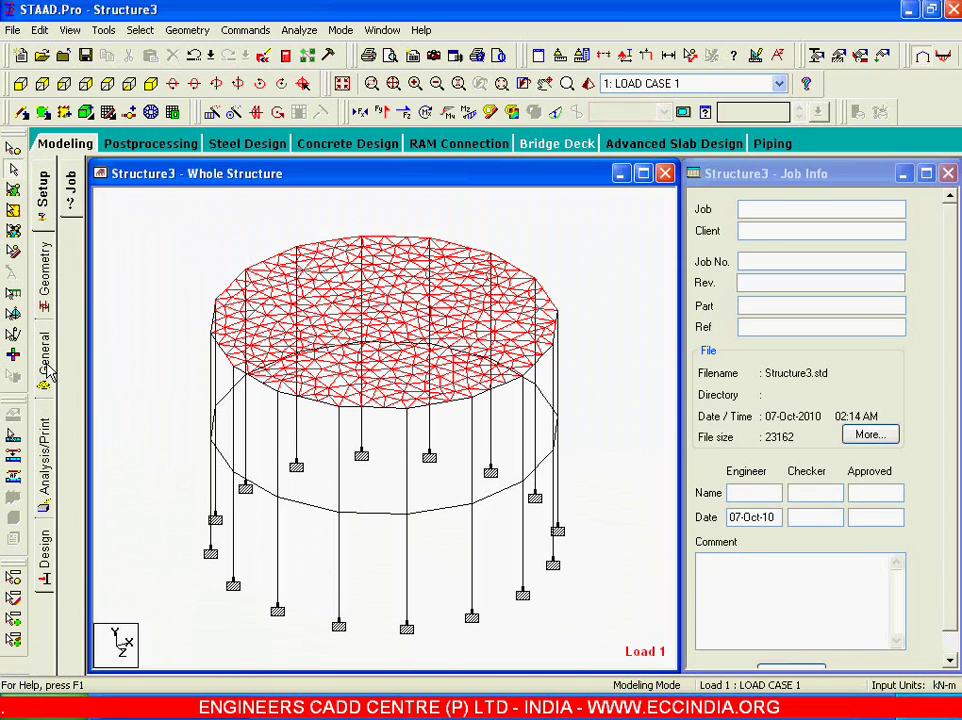
left_click(45, 552)
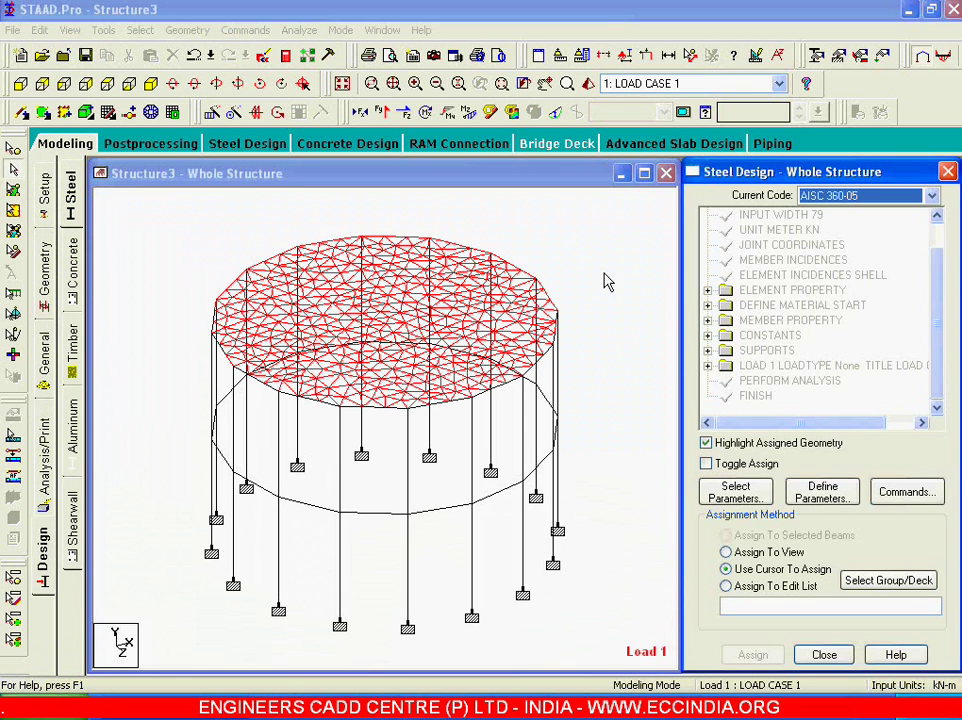
left_click(73, 270)
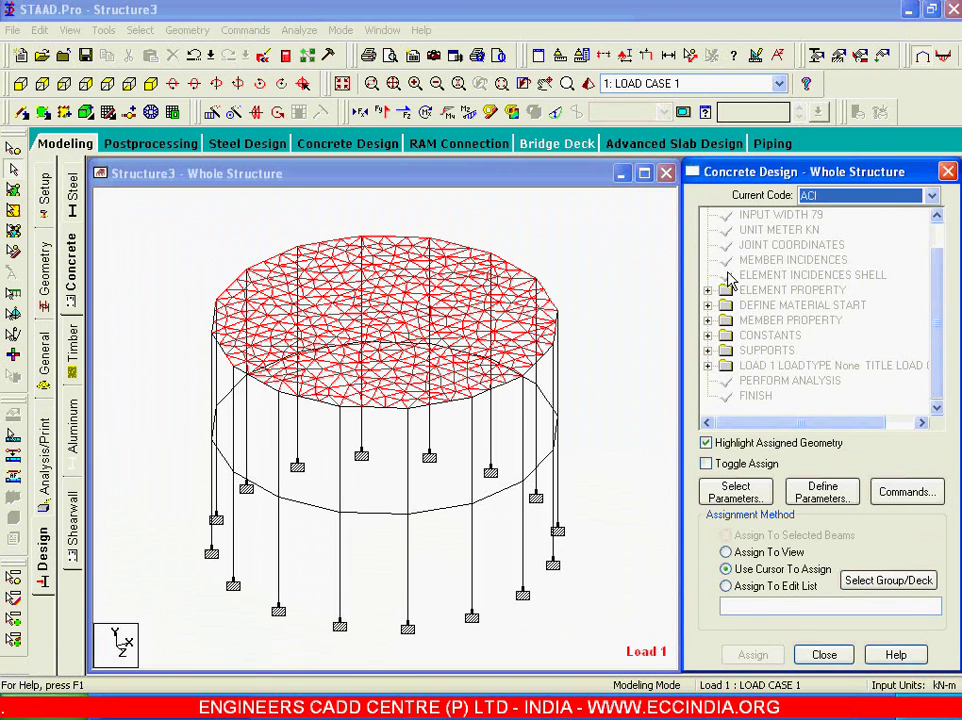
left_click(858, 197)
left_click(842, 405)
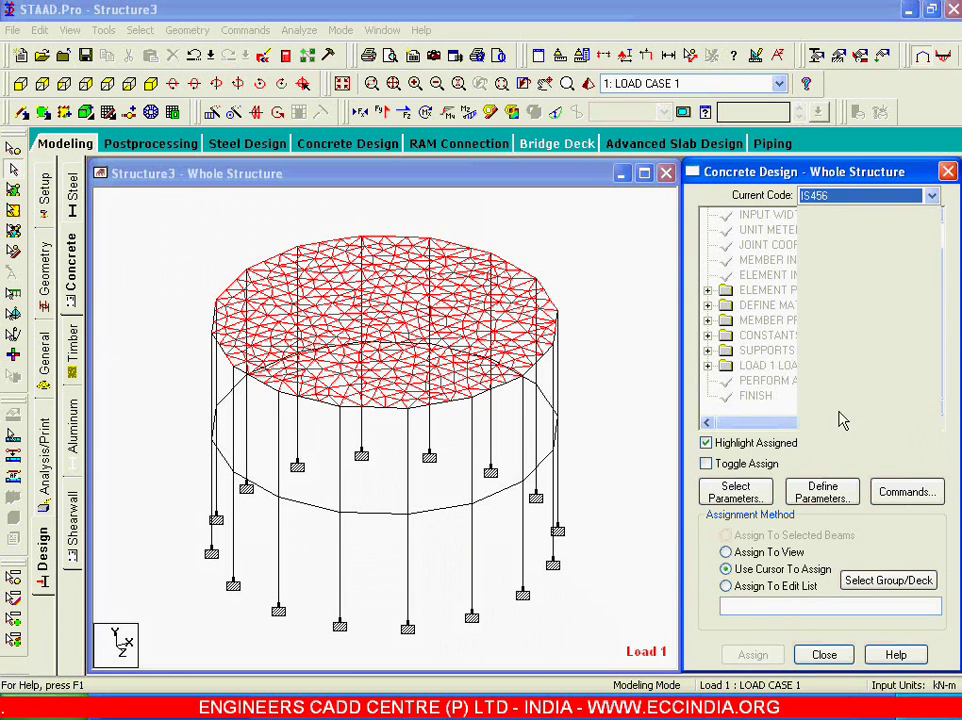
Add the FC design parameter with a concrete compressive strength of 20000 kN/m2
left_click(826, 495)
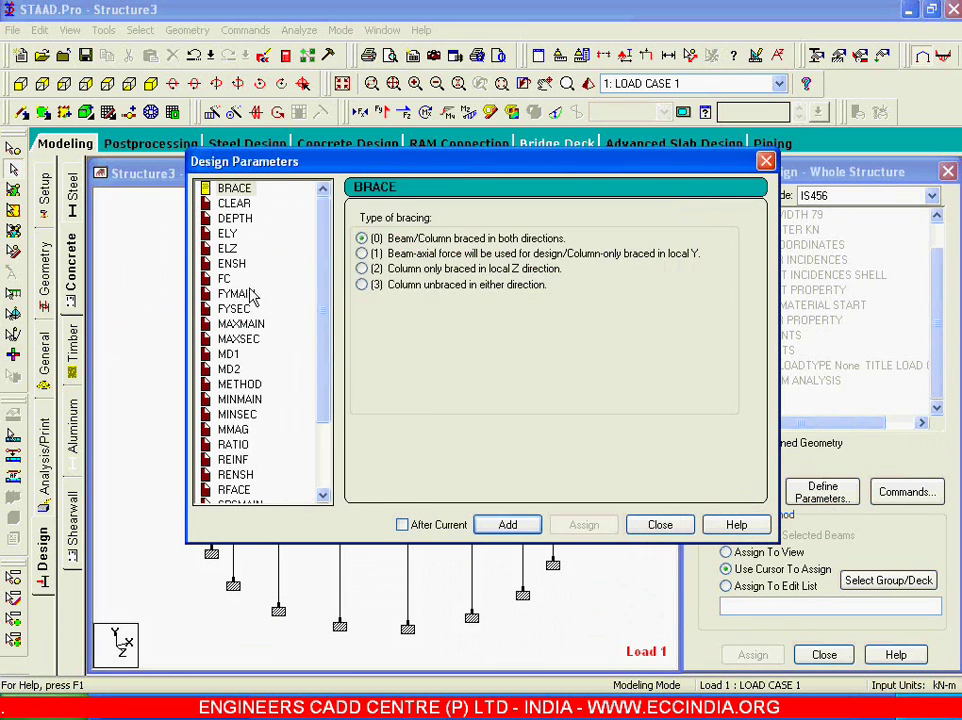
left_click(224, 279)
left_click(552, 278)
left_click_drag(552, 278, 386, 281)
type("20000")
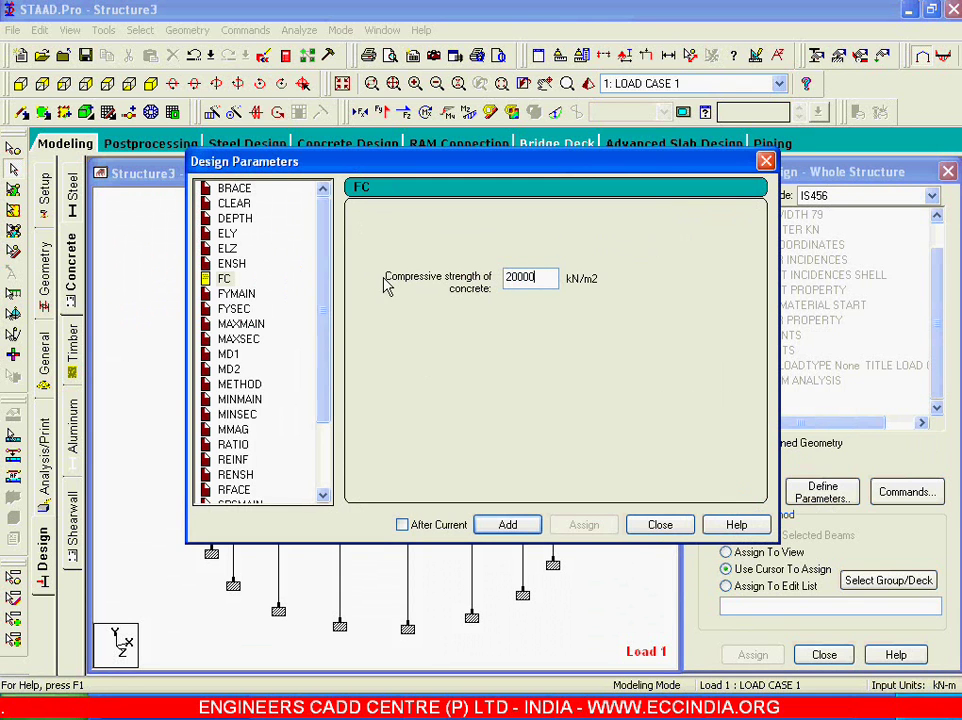
left_click(636, 524)
Add the DESIGN SLAB/ELEMENT command to the concrete design
left_click(899, 491)
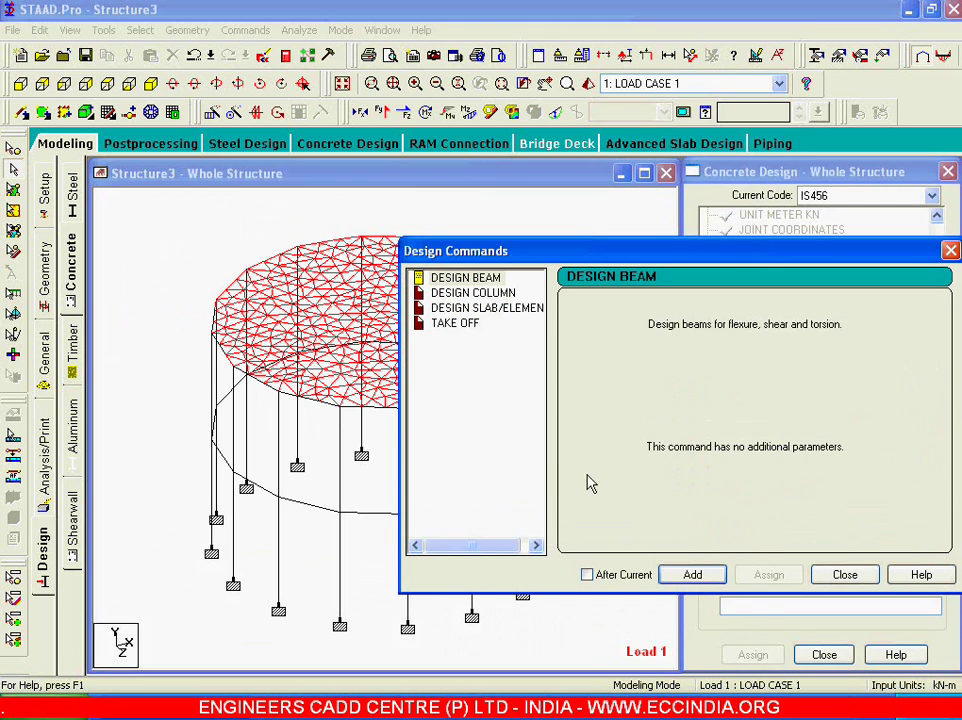
left_click(500, 309)
left_click(693, 575)
left_click(840, 575)
Assign the FC 20000 parameter to a cluster of adjacent plates at the centre of the circular slab
scroll(944, 303, "down", 2)
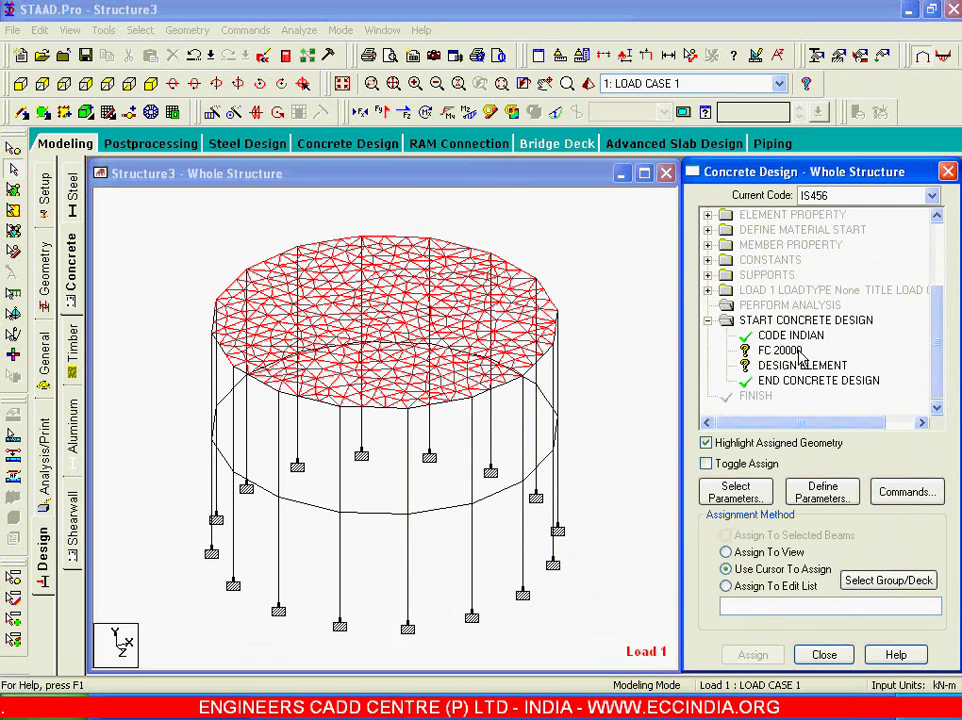
left_click(786, 352)
left_click(13, 188)
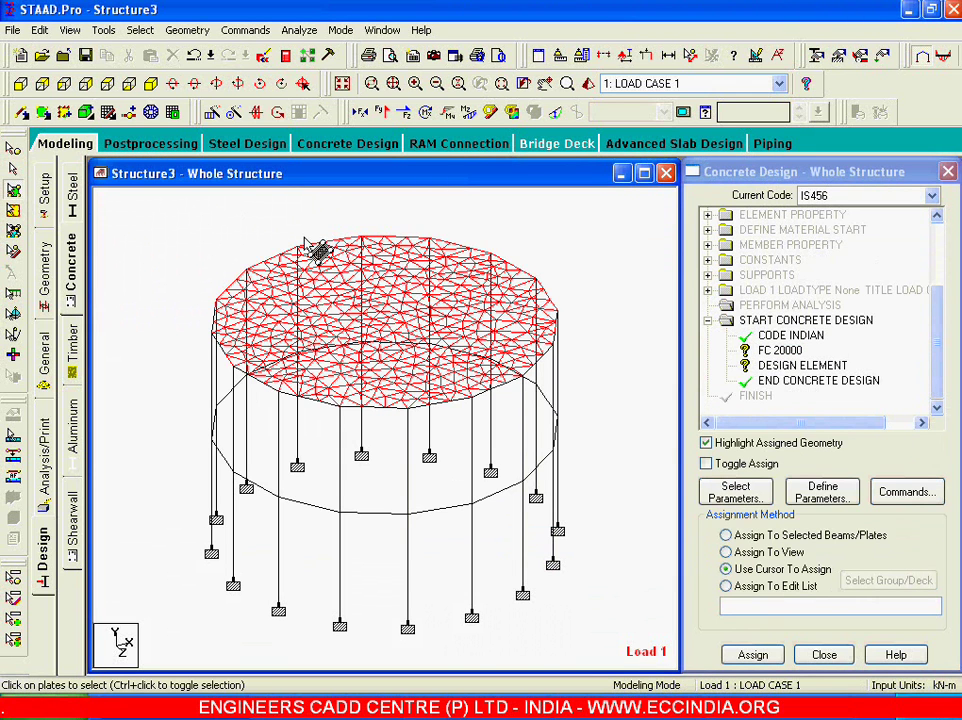
left_click(107, 83)
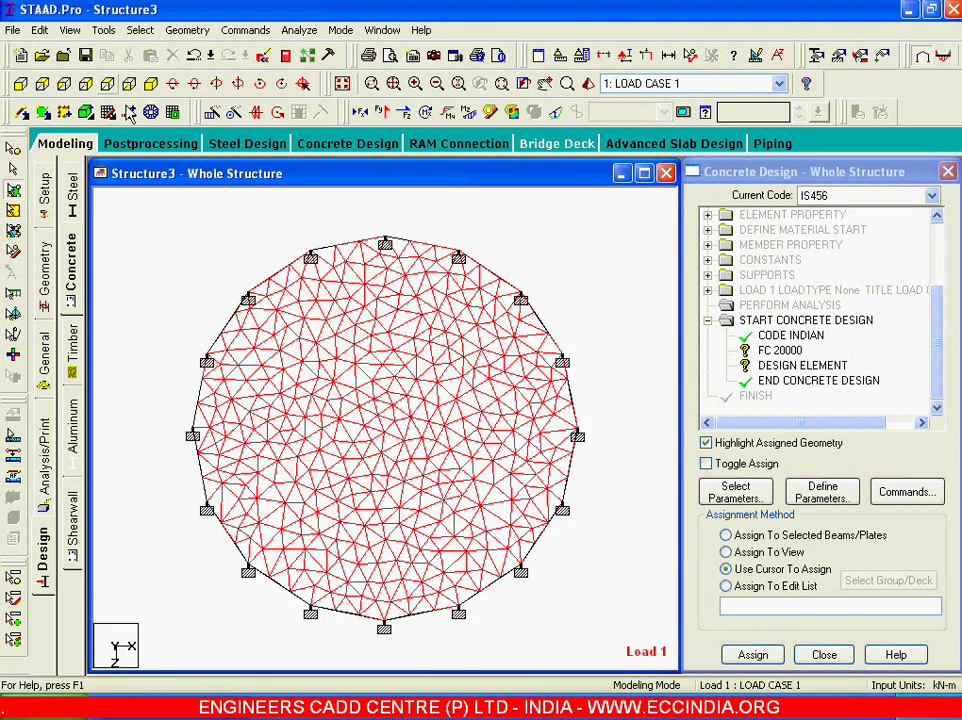
left_click(350, 370)
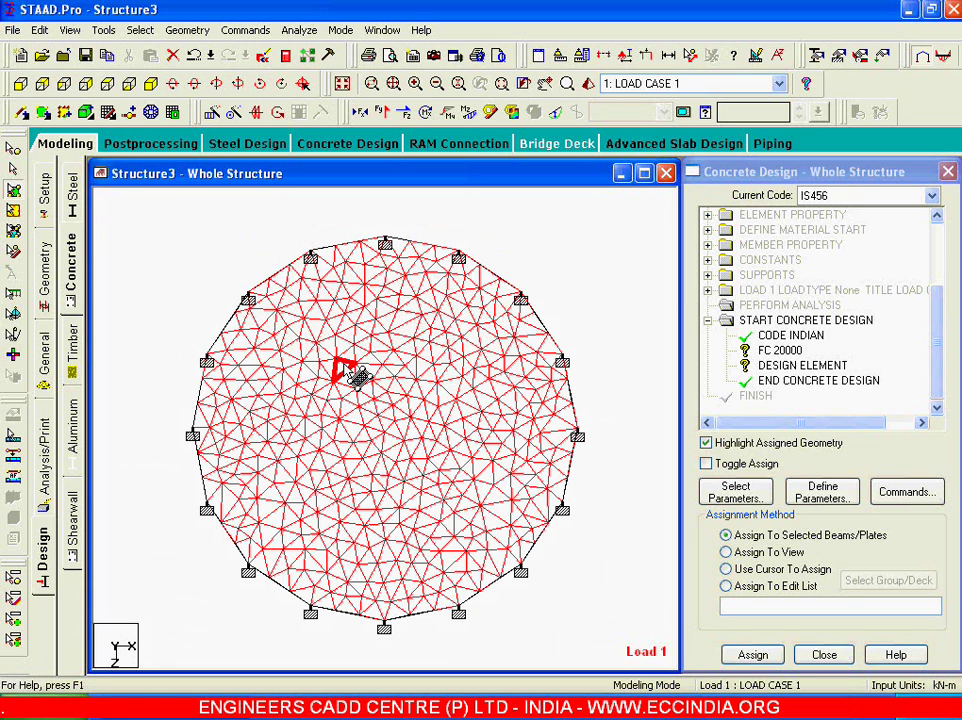
left_click(392, 432)
left_click(410, 436, "ctrl")
left_click(399, 444, "ctrl")
left_click(399, 432, "ctrl")
left_click(385, 440, "ctrl")
left_click(372, 420, "ctrl")
left_click(380, 410, "ctrl")
left_click(410, 408, "ctrl")
left_click(388, 398, "ctrl")
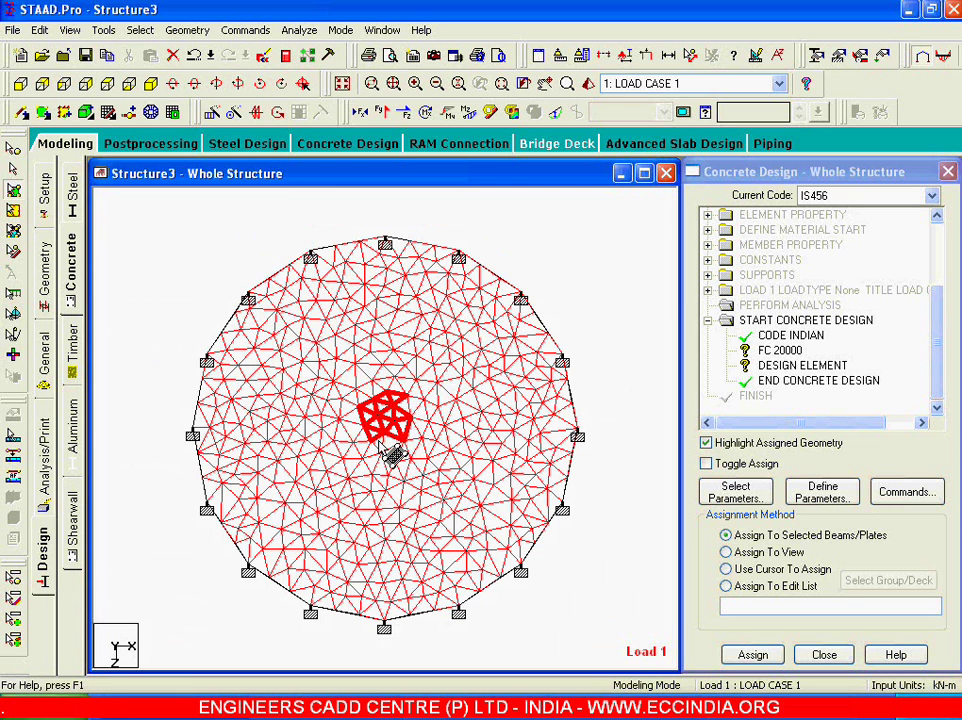
left_click(428, 413, "ctrl")
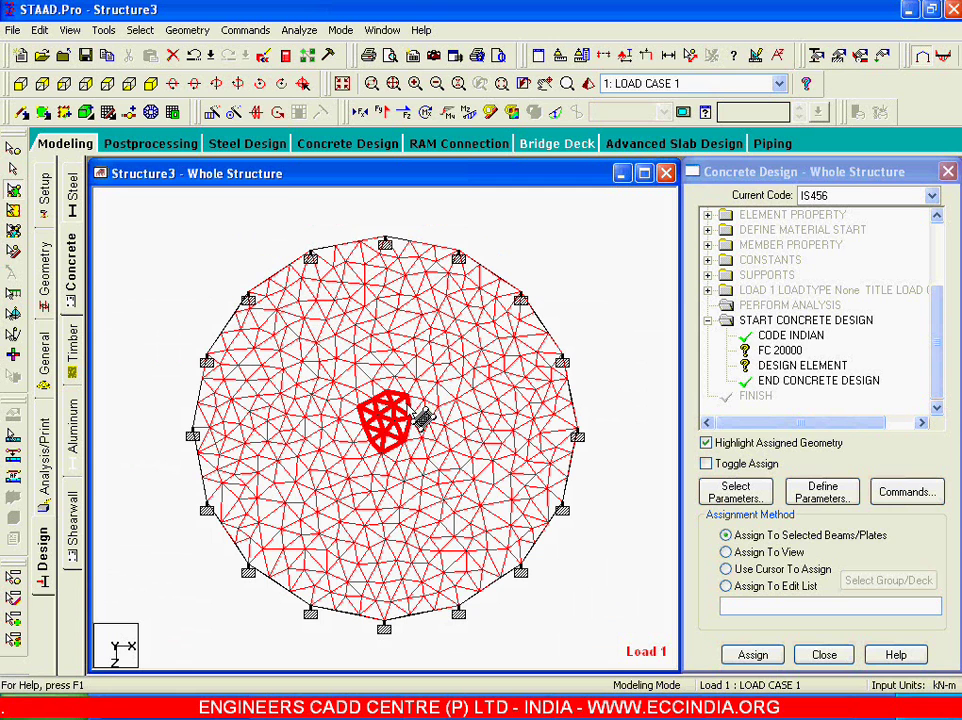
left_click(755, 652)
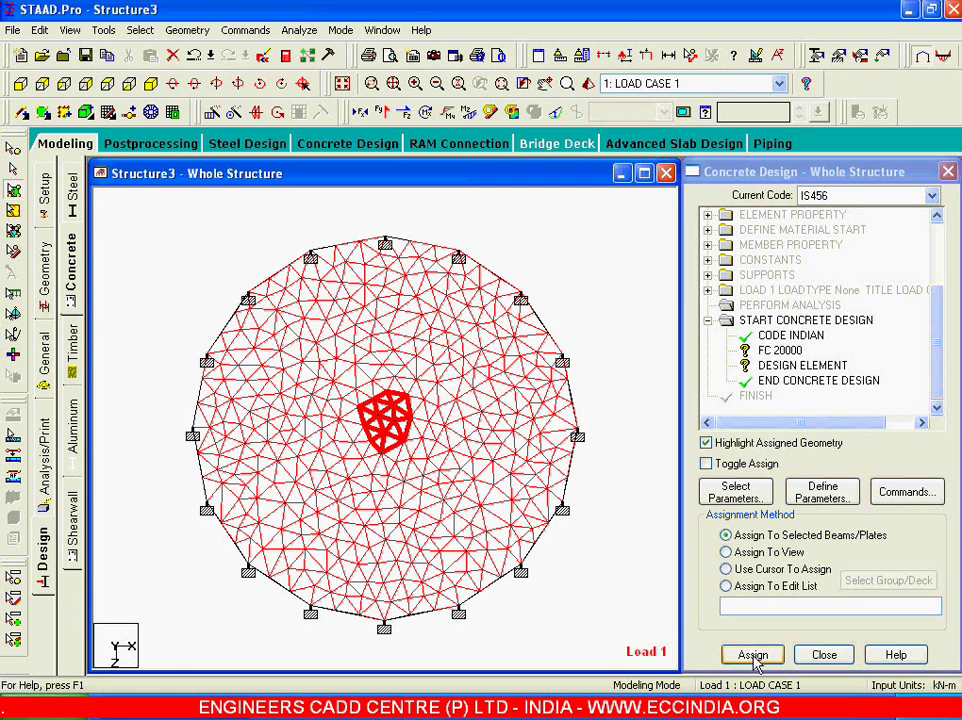
left_click(724, 451)
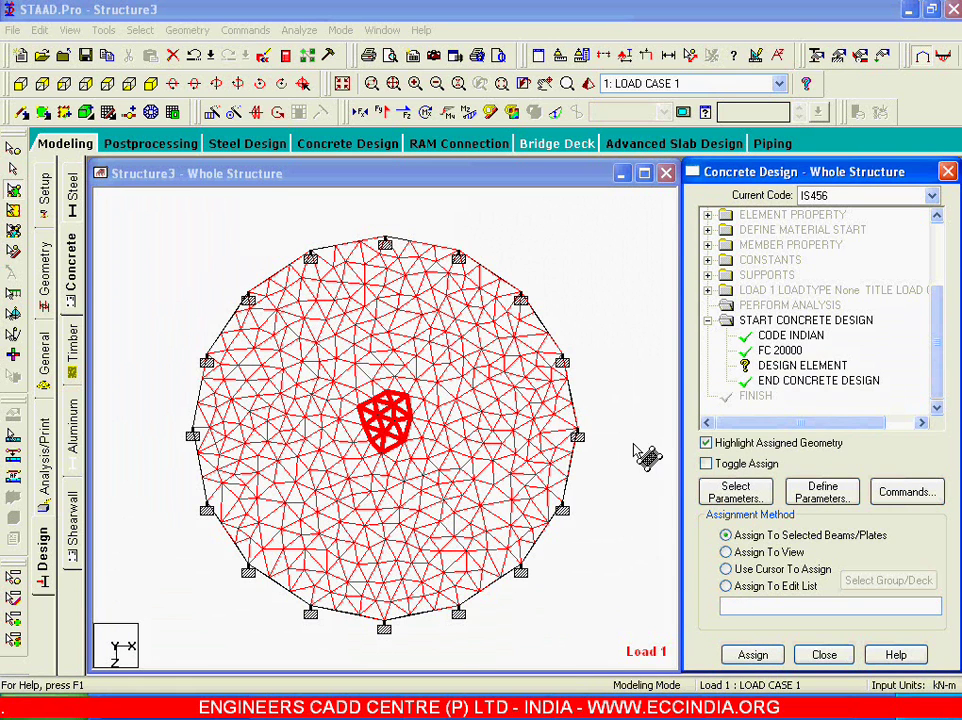
Assign the DESIGN ELEMENT command to a cluster of plates at the slab centre, and clear the selection
left_click(795, 367)
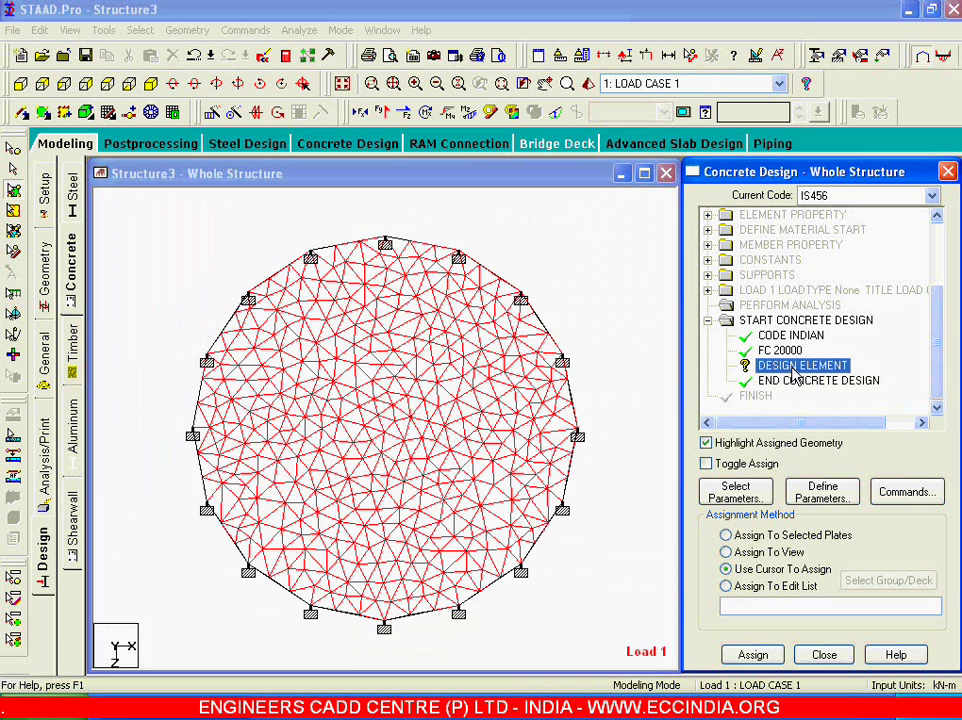
left_click(382, 421)
left_click(388, 418, "ctrl")
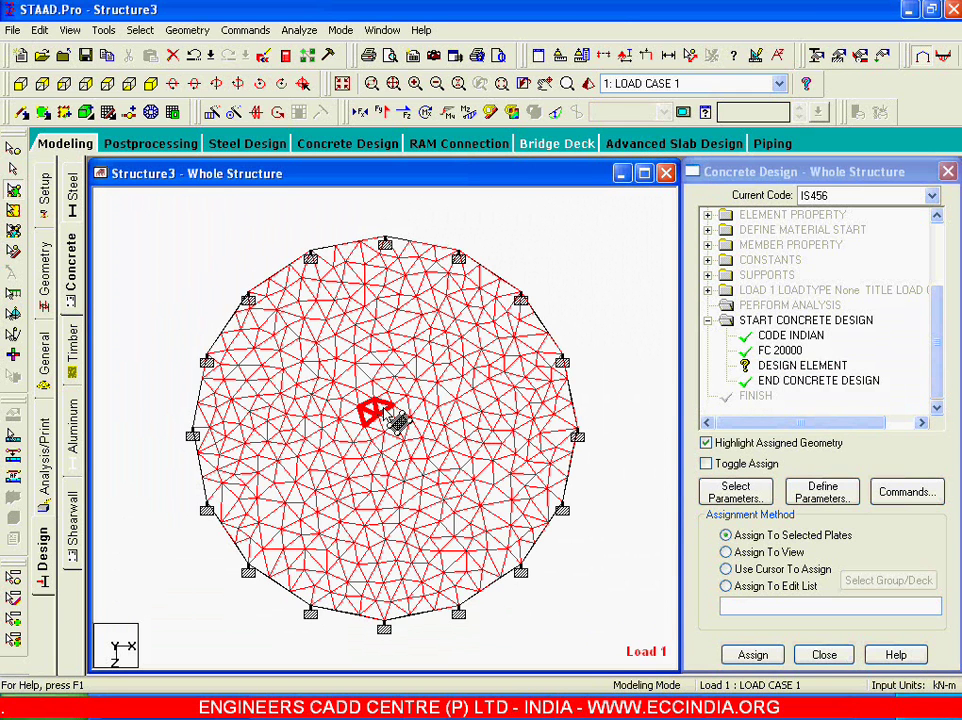
left_click(398, 428, "ctrl")
left_click(400, 438, "ctrl")
left_click(396, 446, "ctrl")
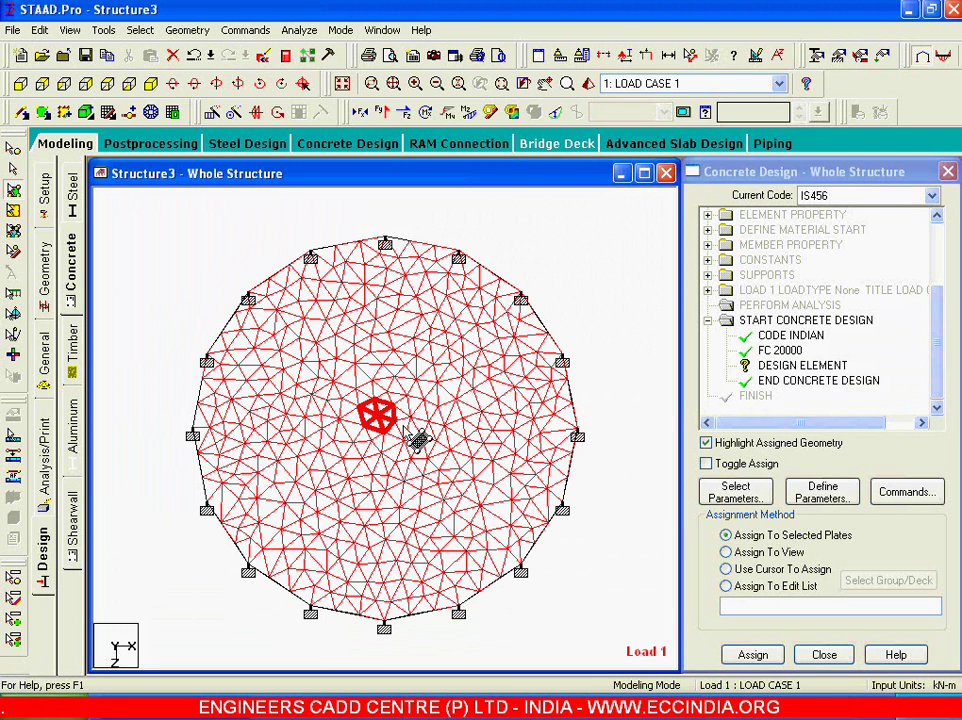
left_click(410, 412, "ctrl")
left_click(392, 440, "ctrl")
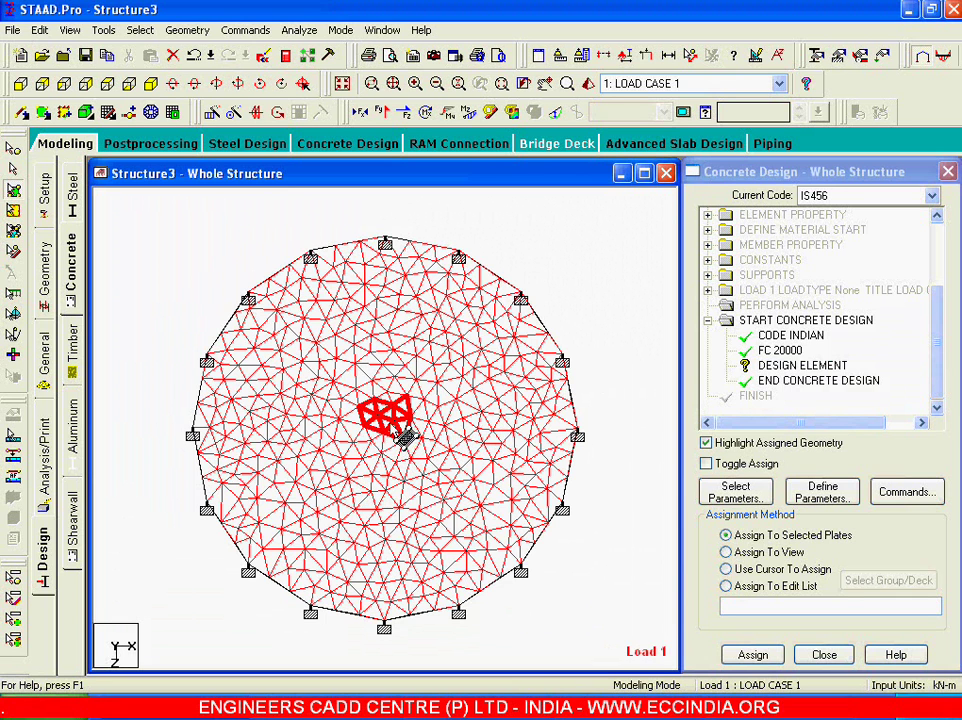
left_click(752, 654)
left_click(733, 452)
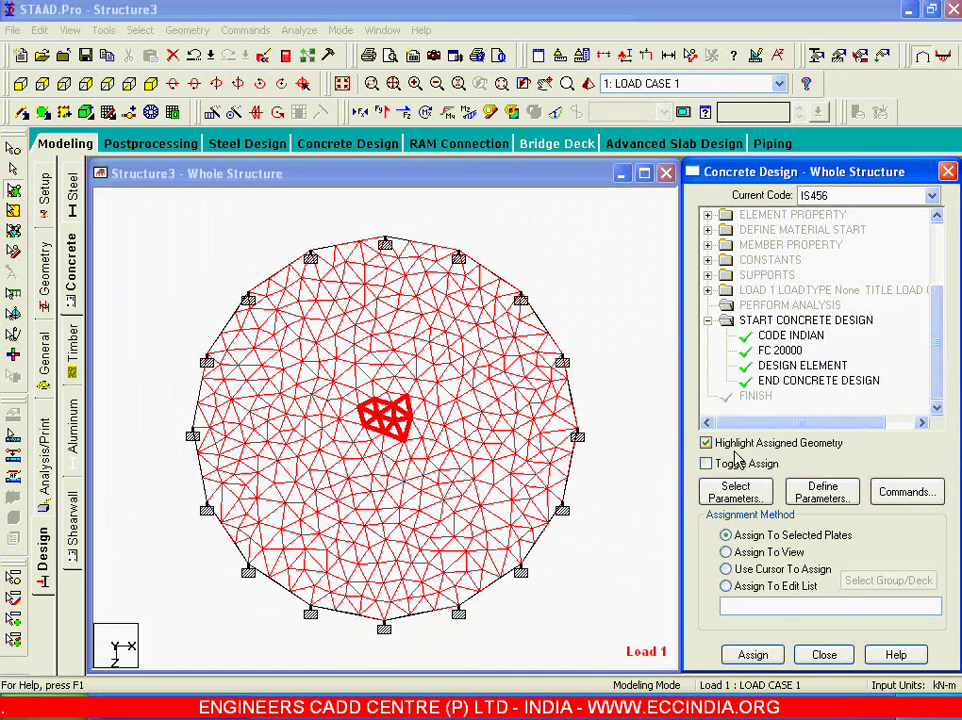
left_click(660, 420)
Run the analysis with the concrete design included and stay in modelling mode when it finishes
left_click(299, 30)
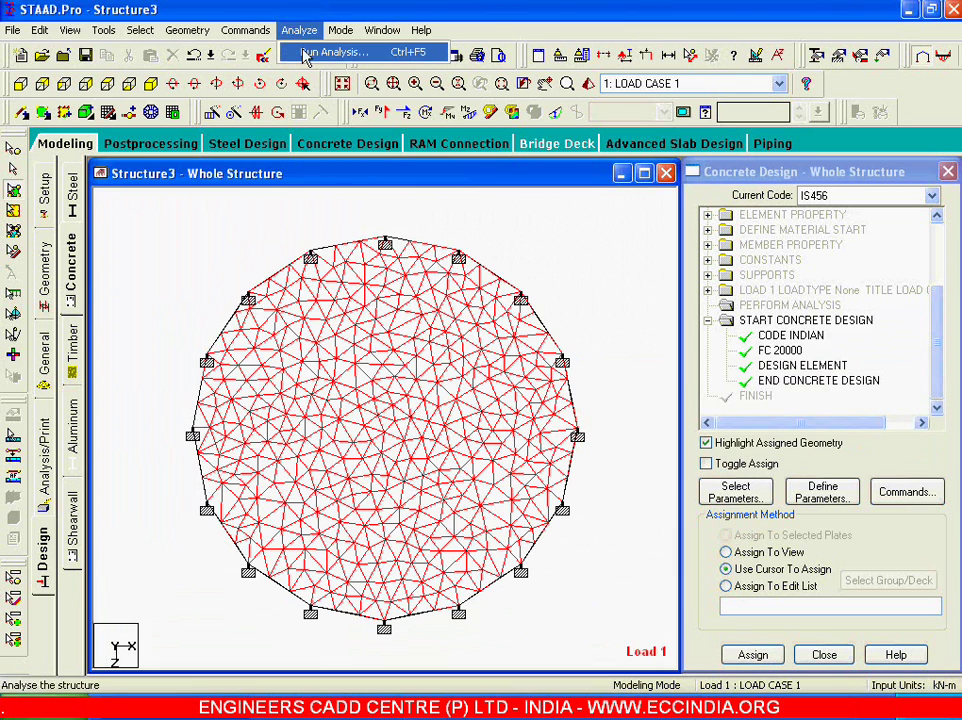
left_click(306, 54)
left_click(385, 402)
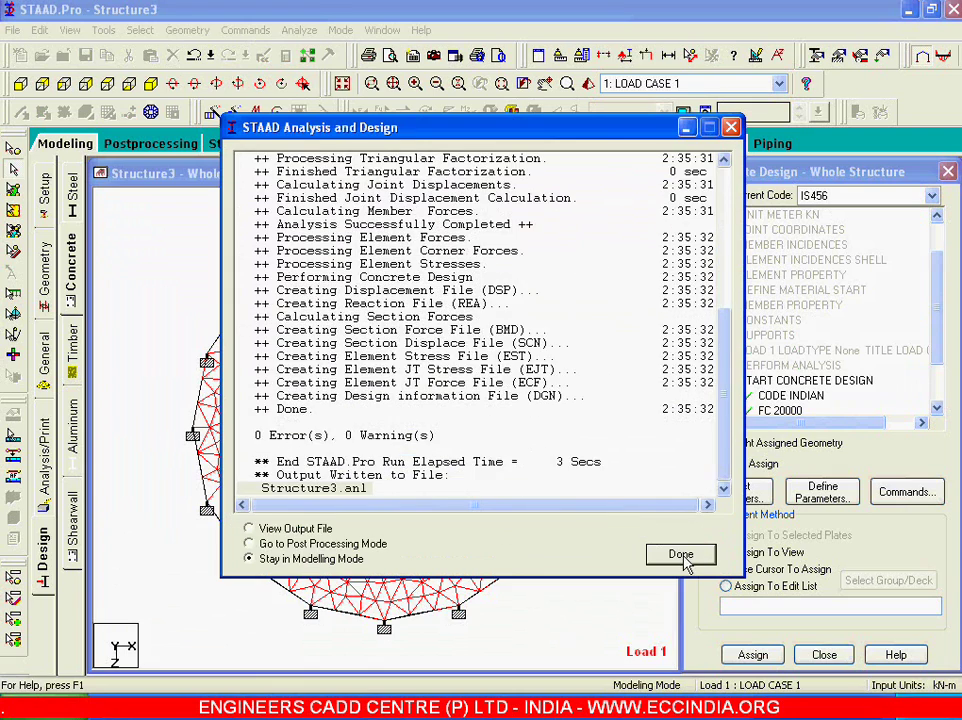
left_click(680, 555)
Open the analysis output file and examine the element design summary under the concrete design results
left_click(290, 54)
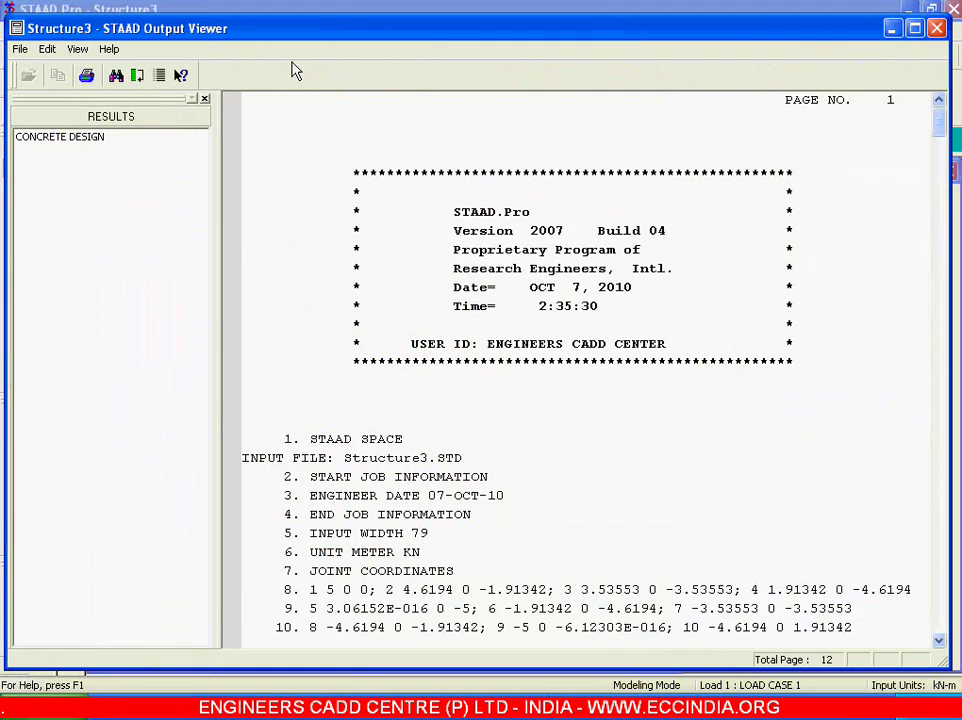
left_click(92, 139)
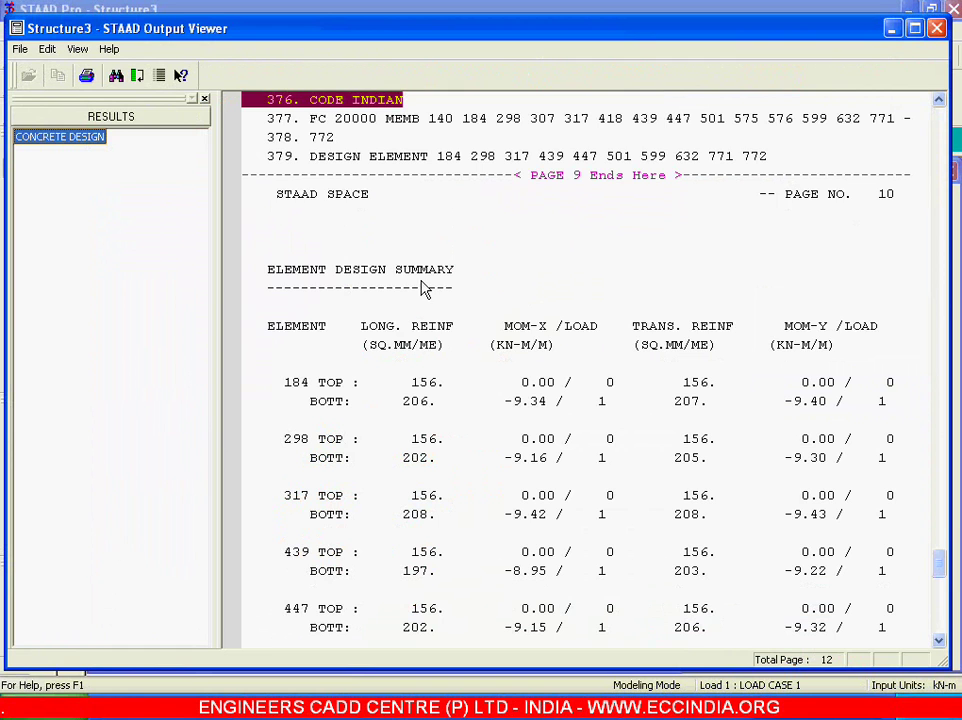
left_click(422, 289)
scroll(422, 289, "down", 2)
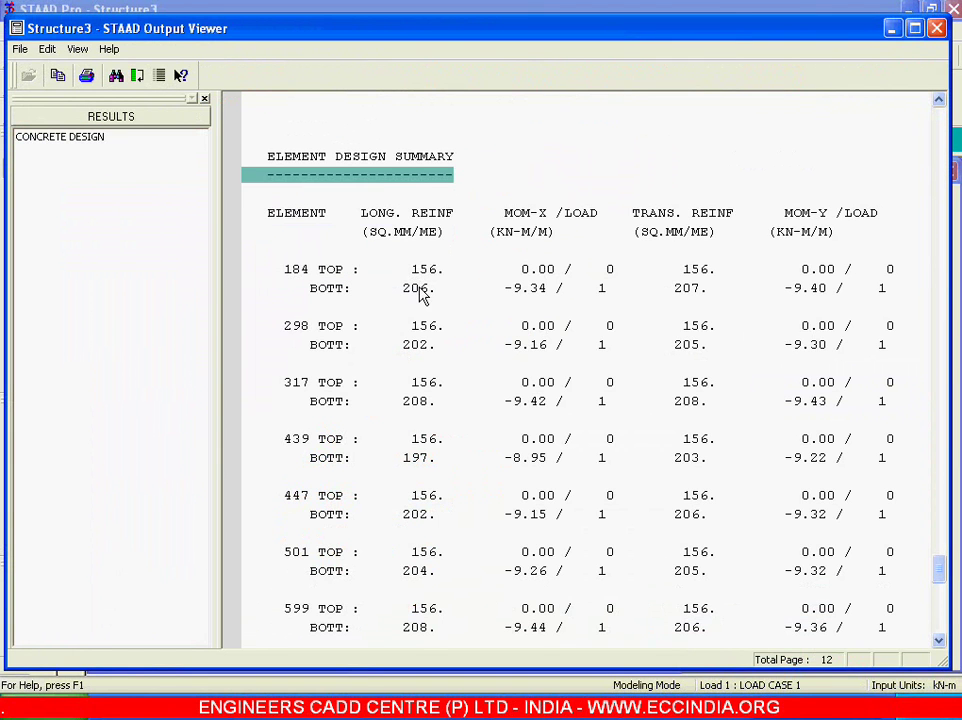
Read the top and bottom reinforcement rows of element 184 in the element design summary, and close the output file
scroll(422, 294, "down", 1)
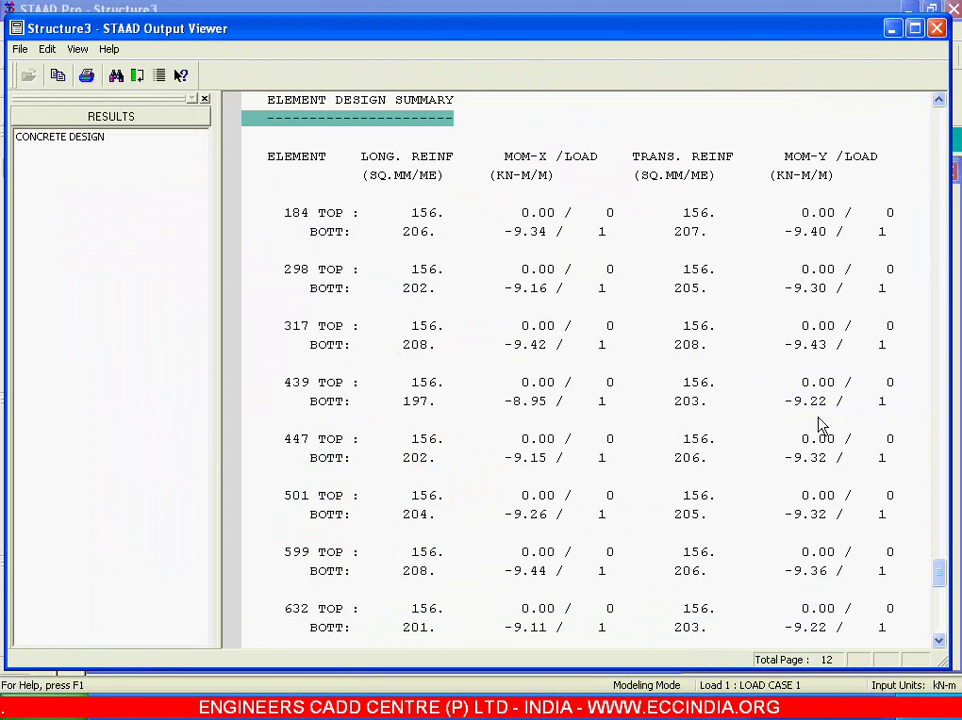
left_click(529, 232)
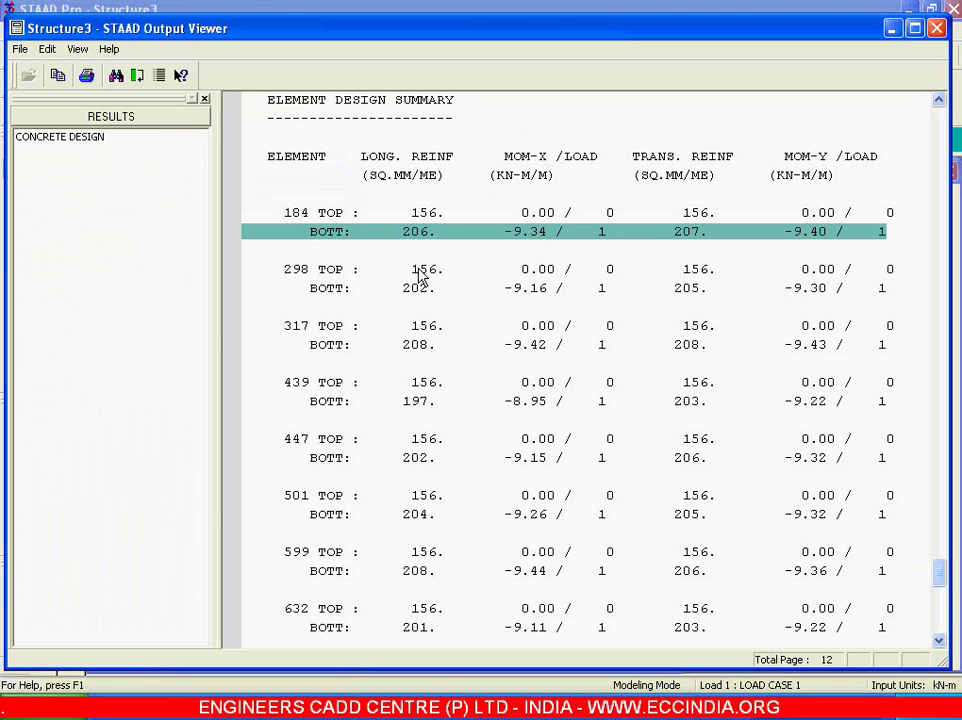
left_click(426, 216)
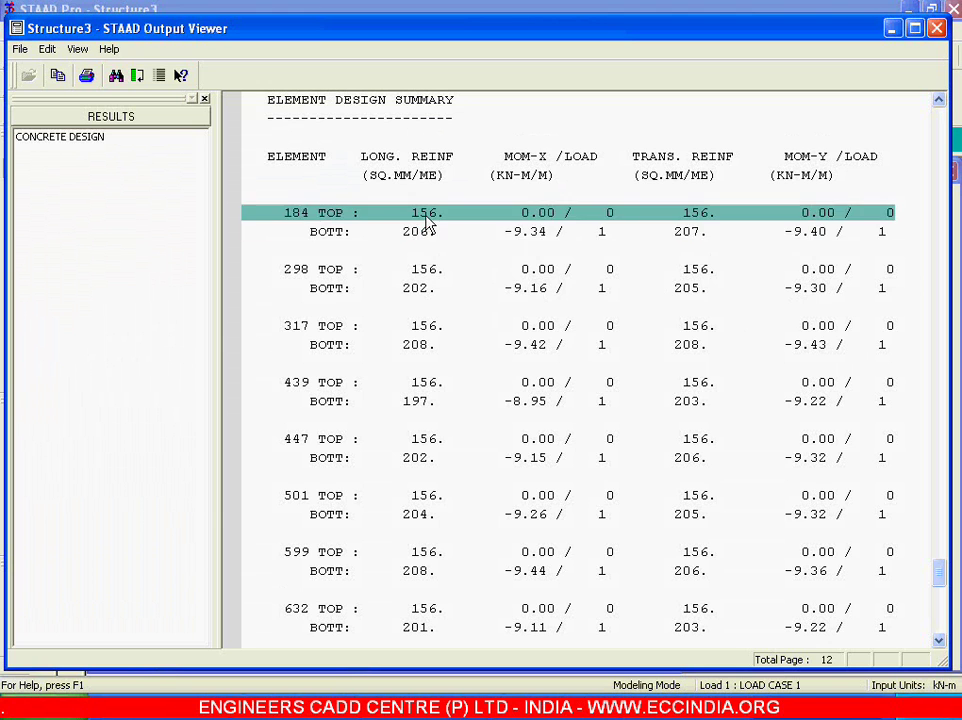
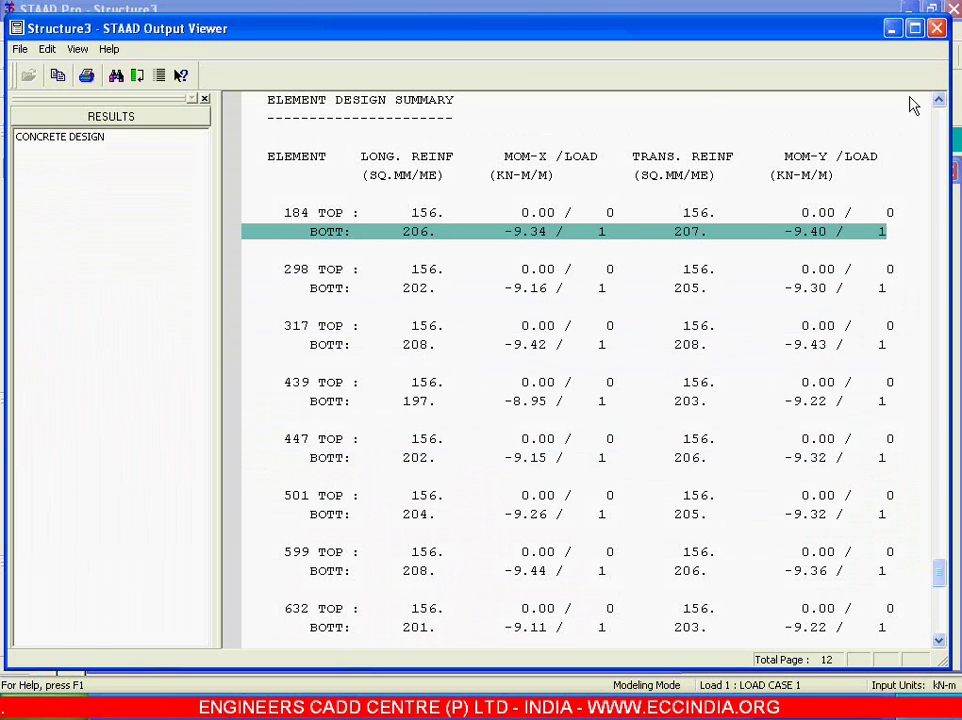
left_click(936, 28)
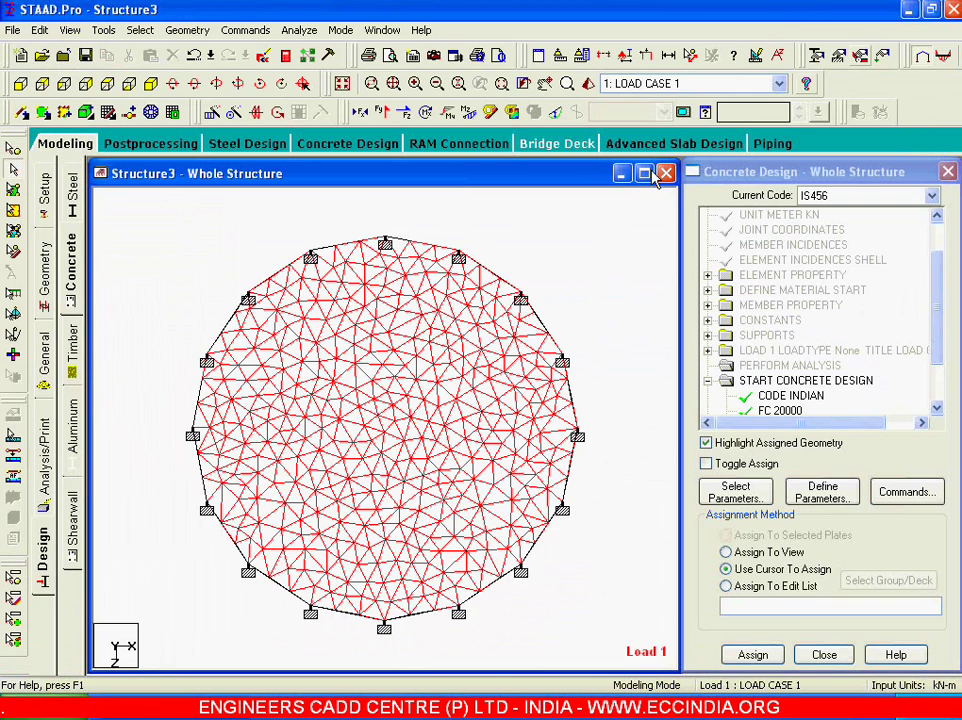
Switch to an isometric view and isolate one plate near the slab centre as a new view displayed in the active window
left_click(150, 84)
left_click(13, 189)
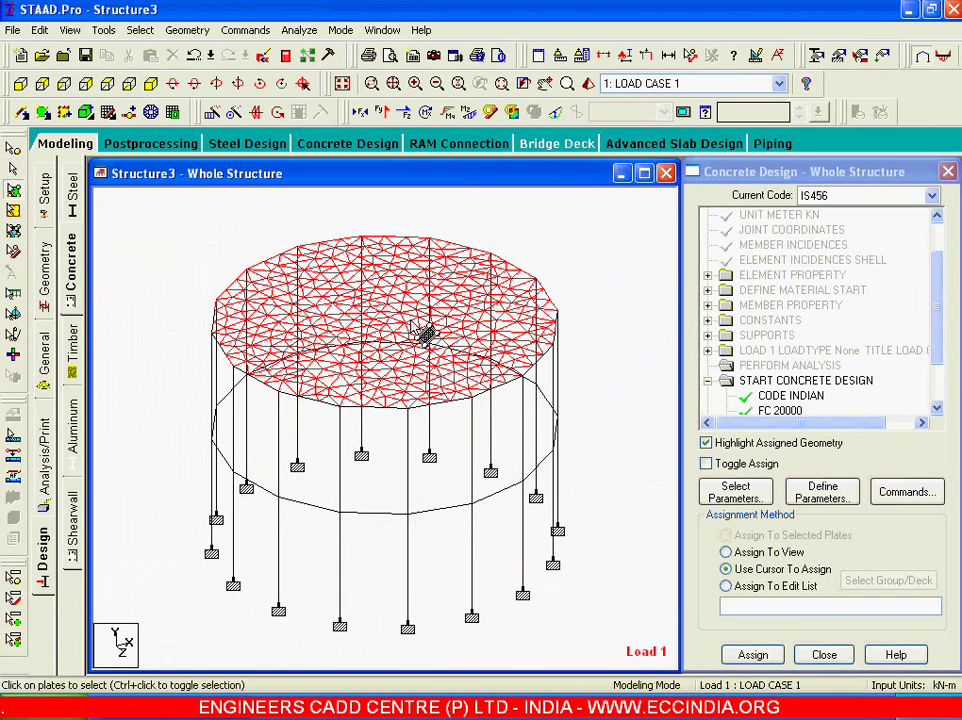
left_click(393, 330)
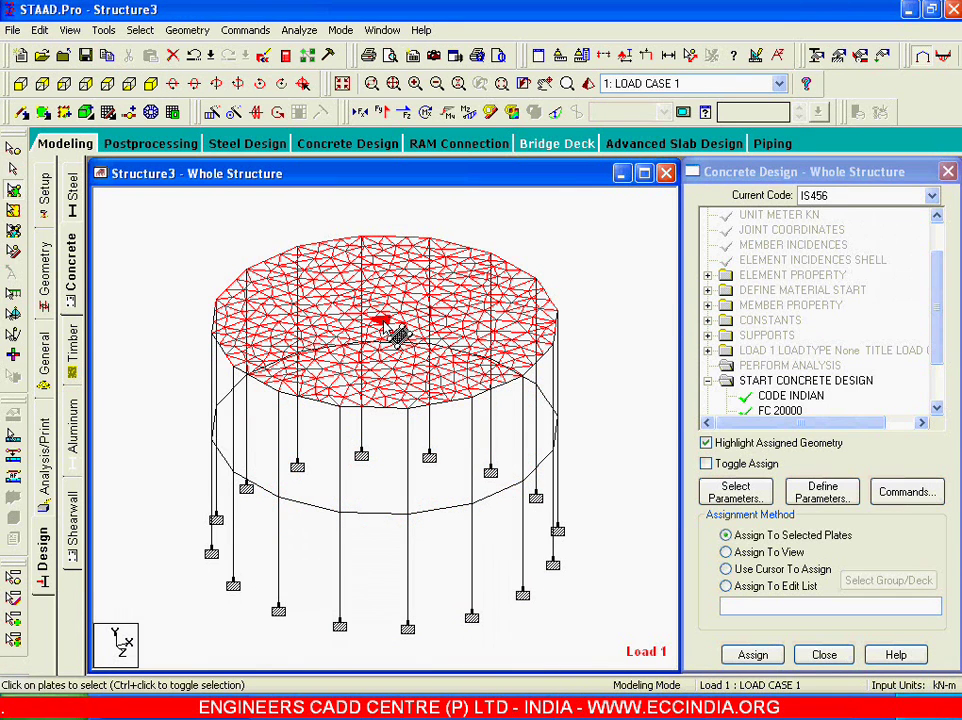
right_click(210, 243)
left_click(281, 427)
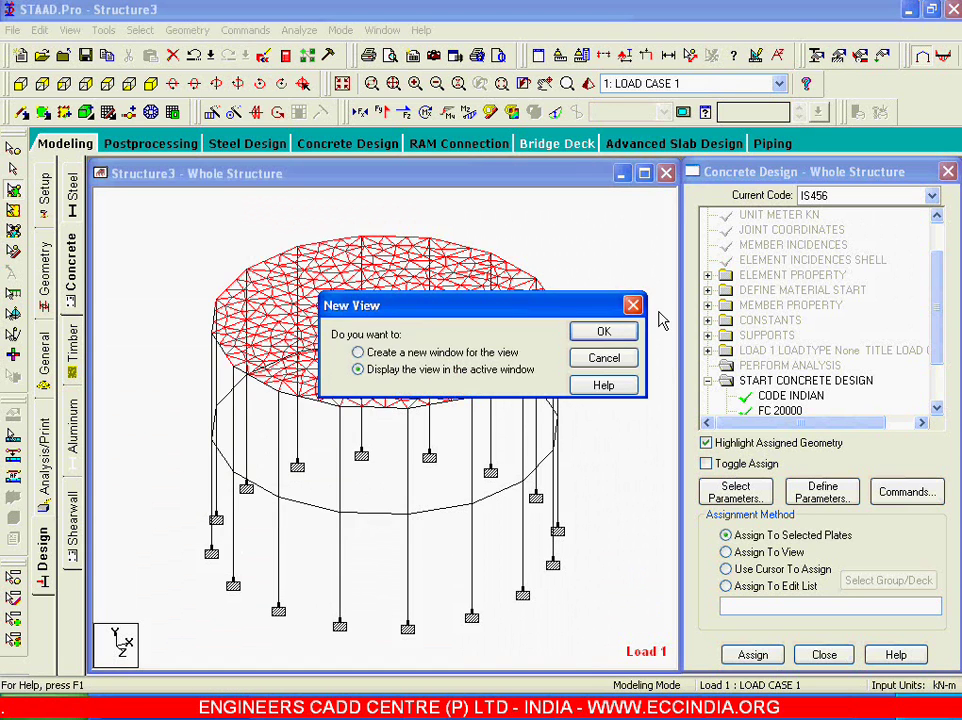
left_click(603, 331)
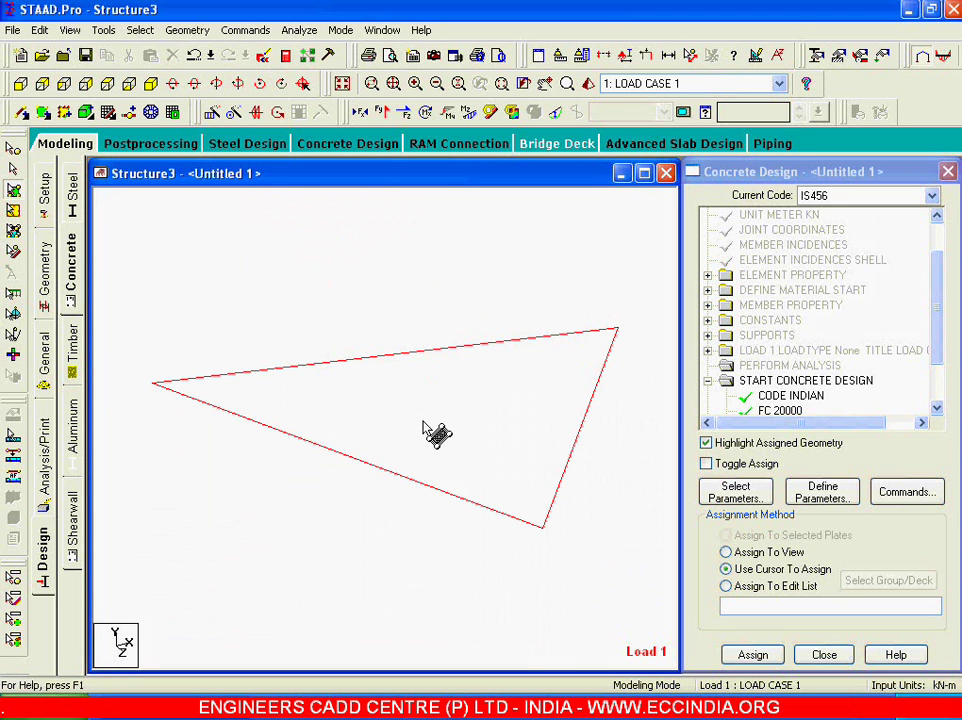
Turn on the plate orientation labels to display the local axes of the isolated plate
right_click(328, 277)
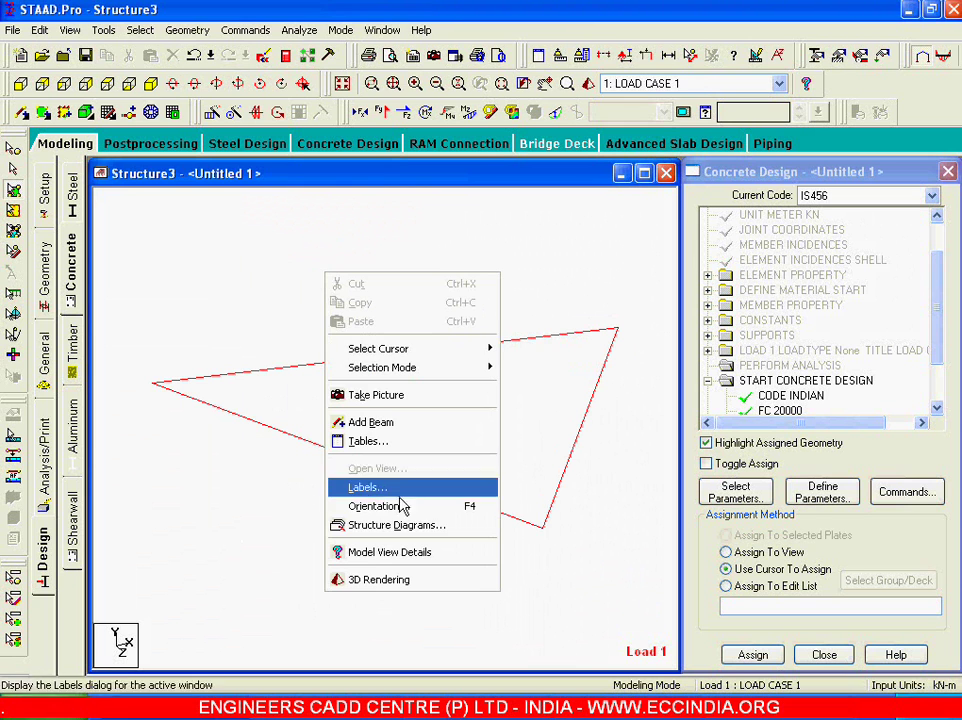
left_click(405, 537)
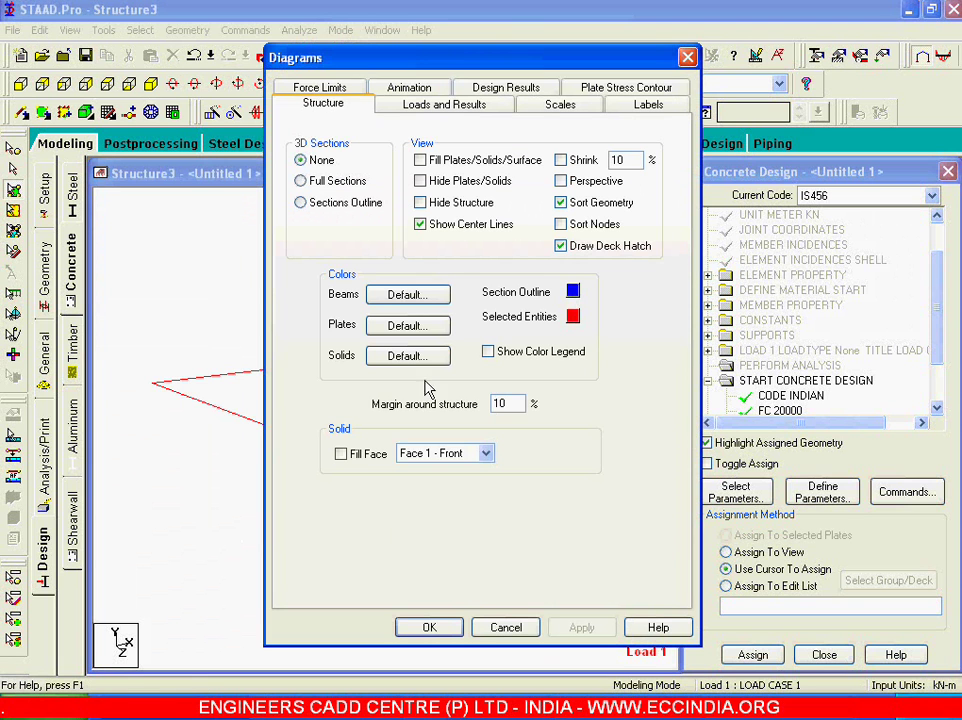
left_click(646, 105)
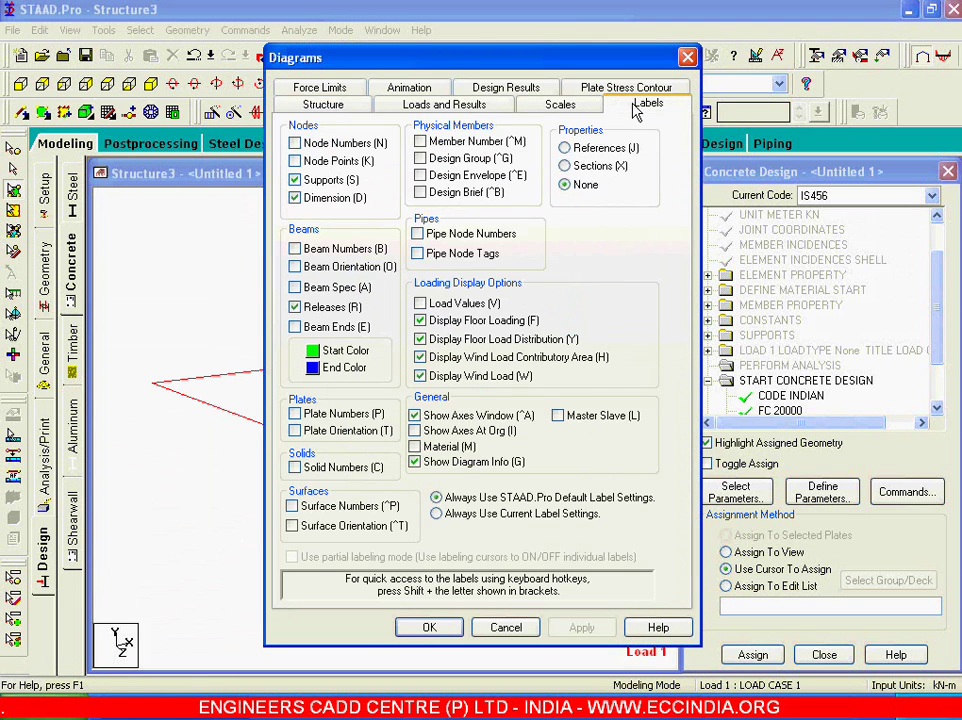
left_click(340, 433)
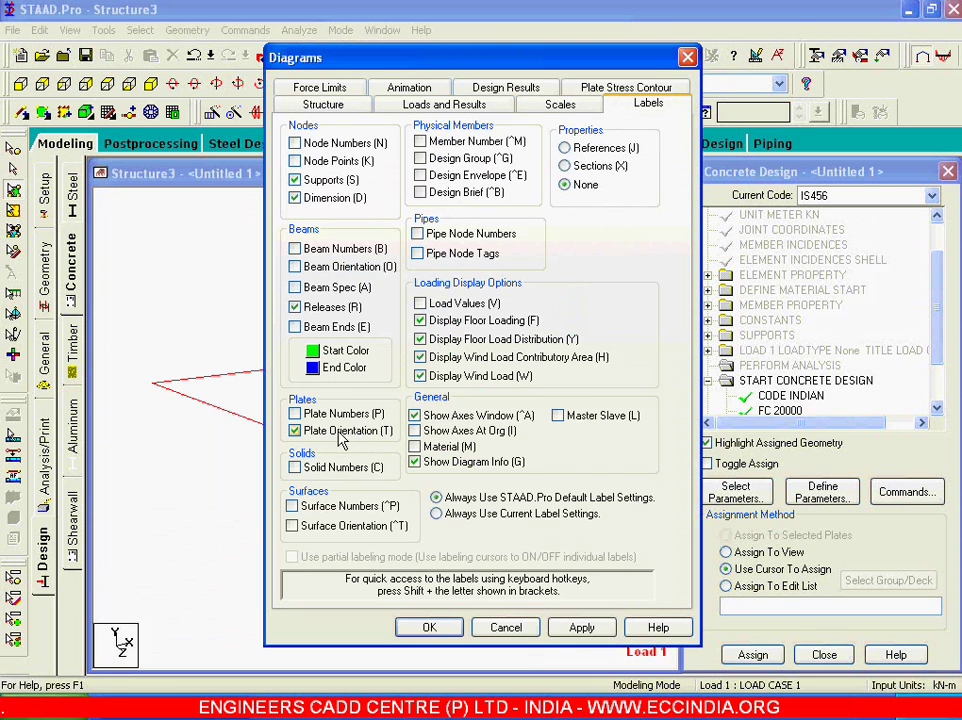
left_click(578, 627)
left_click(506, 627)
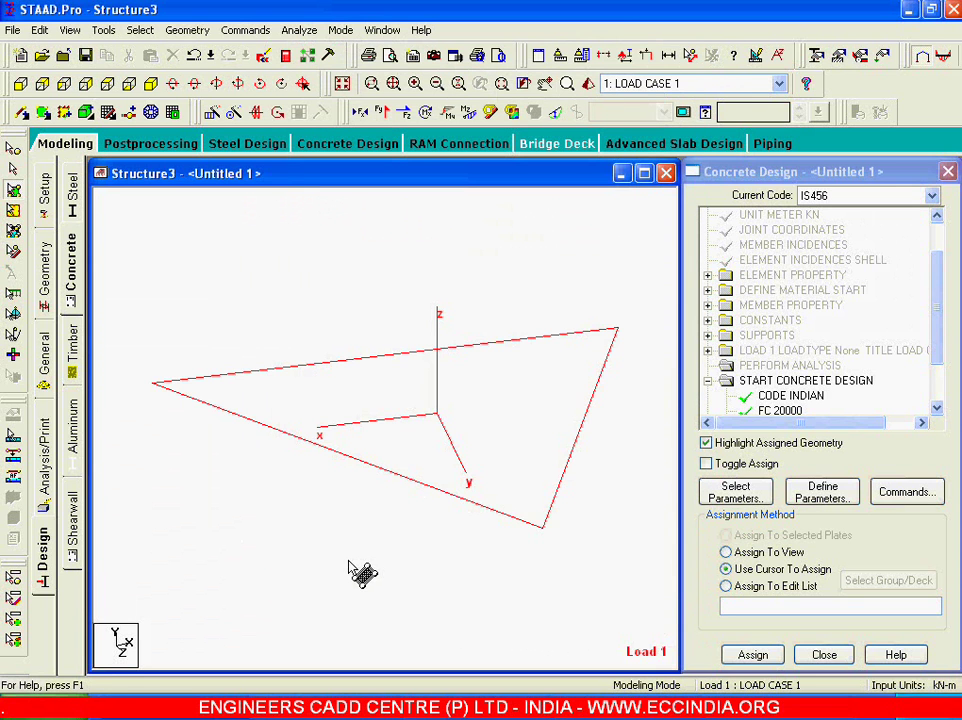
key("Up")
key("Up")
key("Up")
key("Up")
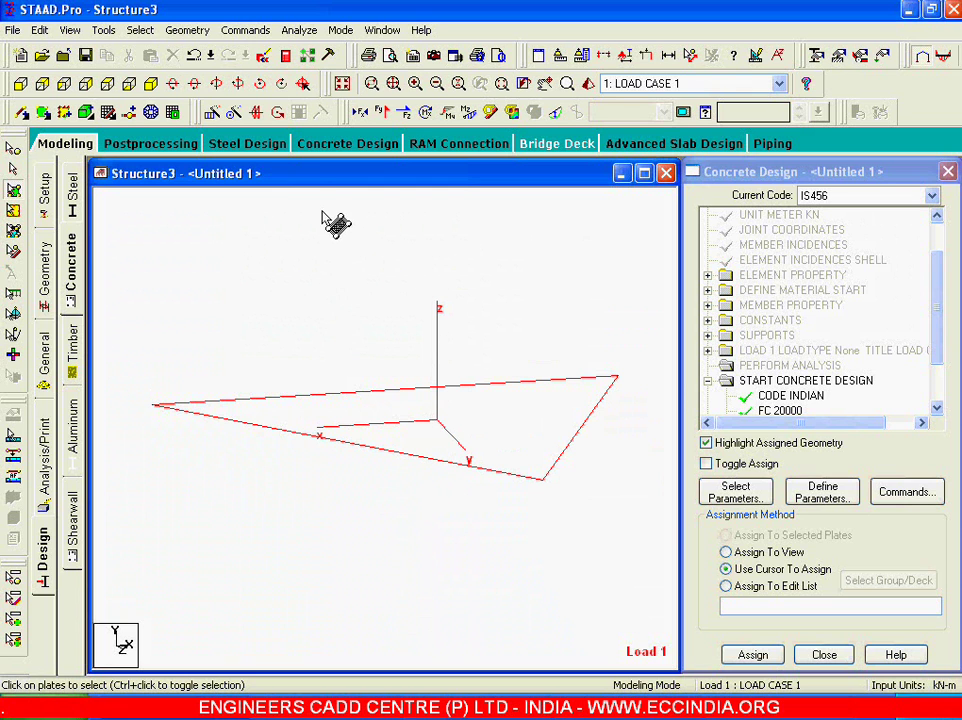
Reopen the analysis output and review the concrete design commands and the element design summary against the plate's local axes, closing the file when done
left_click(286, 57)
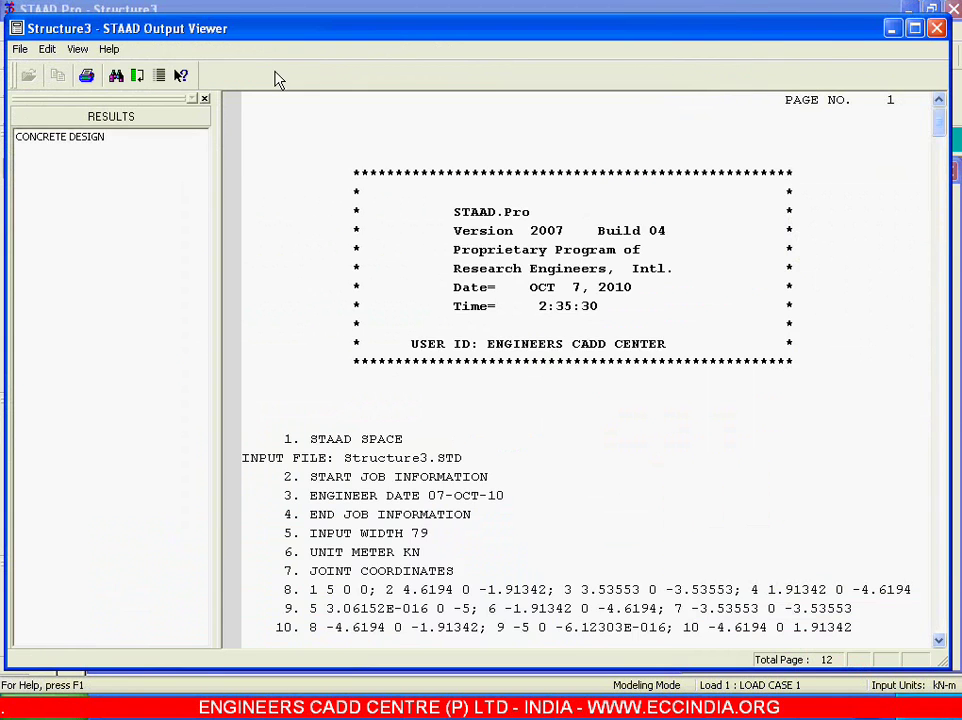
left_click(92, 137)
left_click(414, 331)
scroll(414, 331, "down", 3)
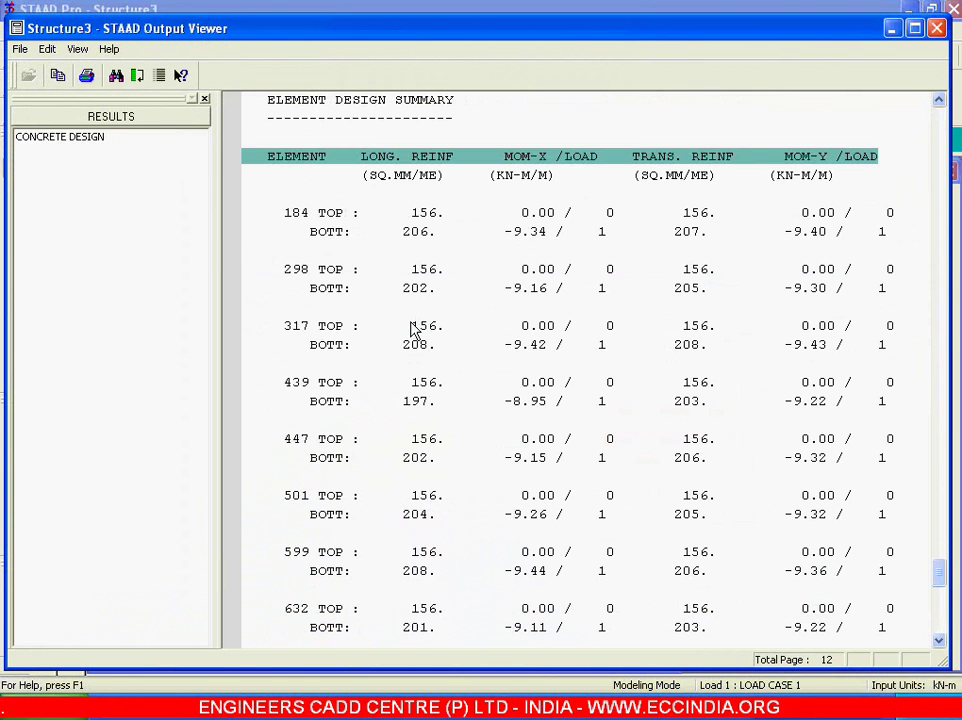
left_click(414, 236)
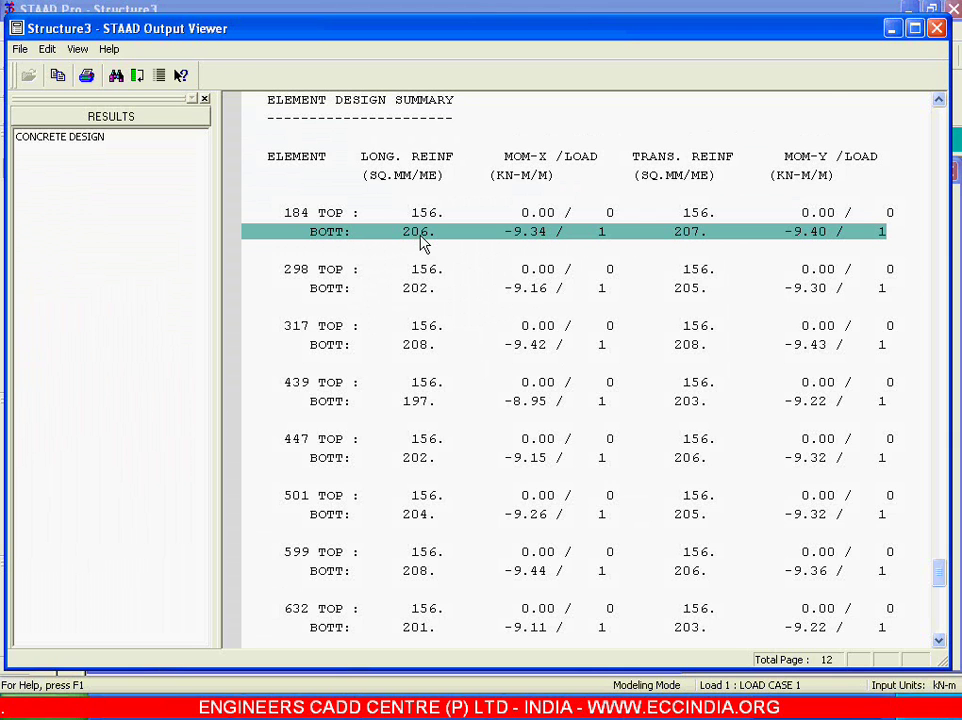
scroll(398, 232, "down", 10)
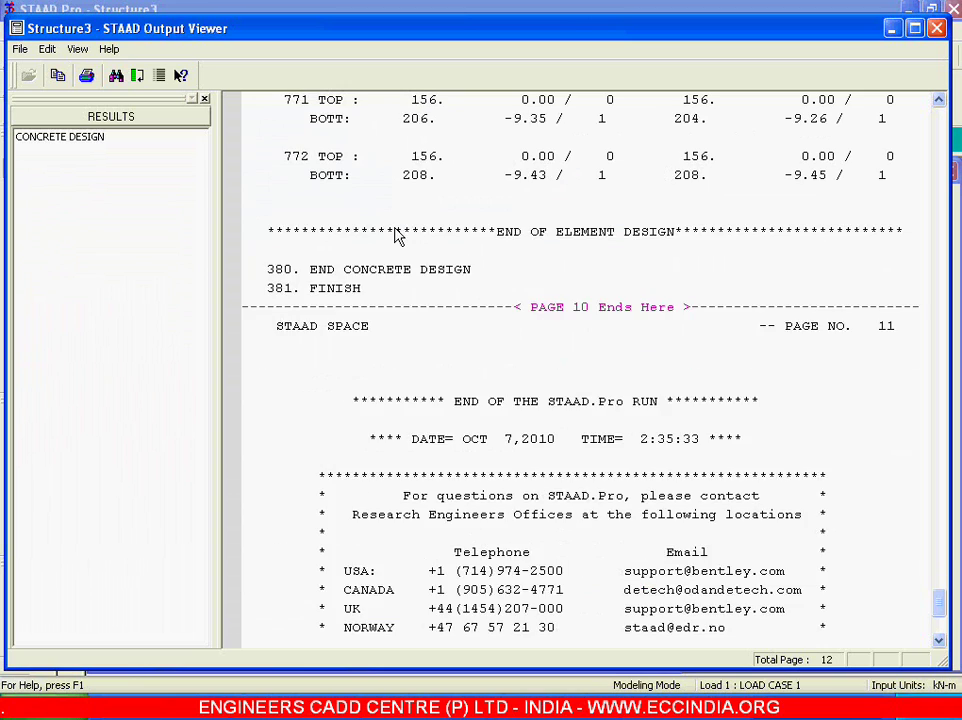
scroll(398, 232, "up", 18)
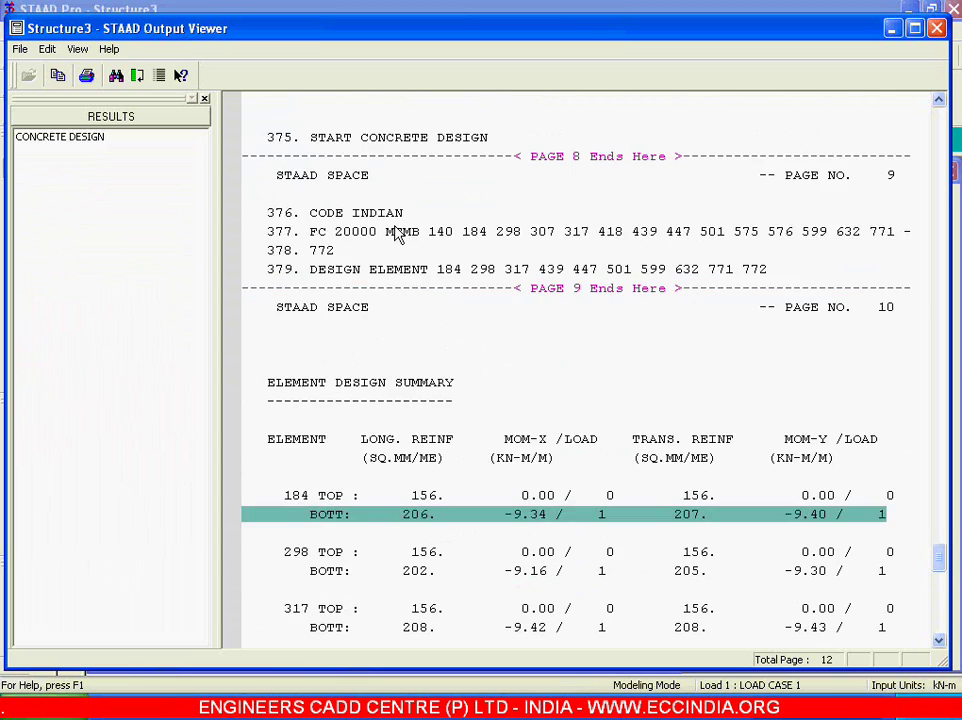
scroll(398, 232, "up", 5)
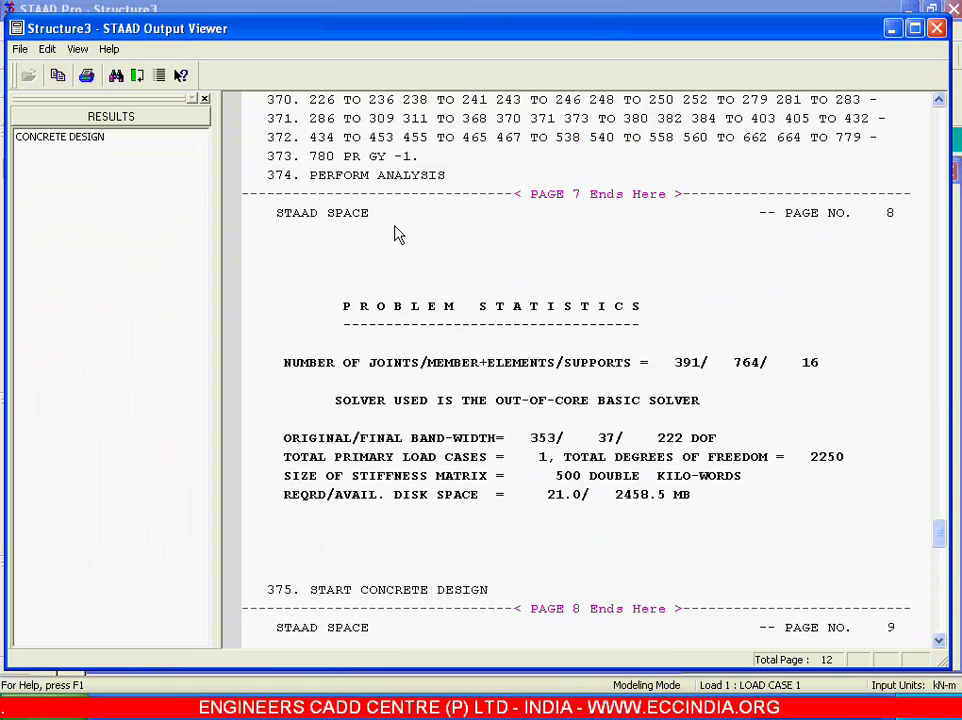
scroll(398, 232, "down", 12)
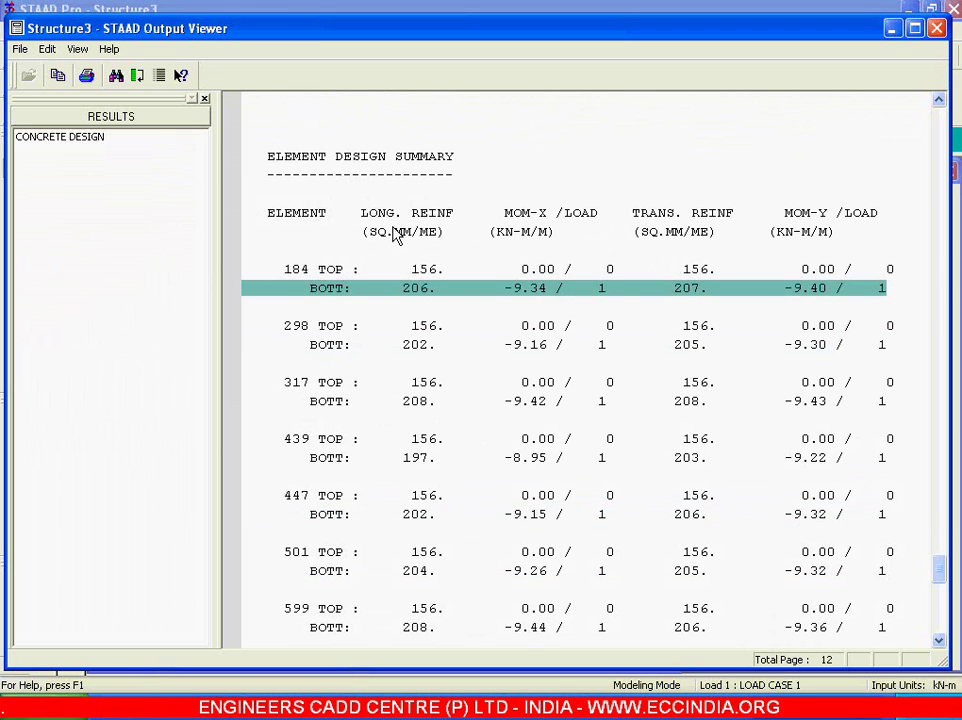
left_click(937, 28)
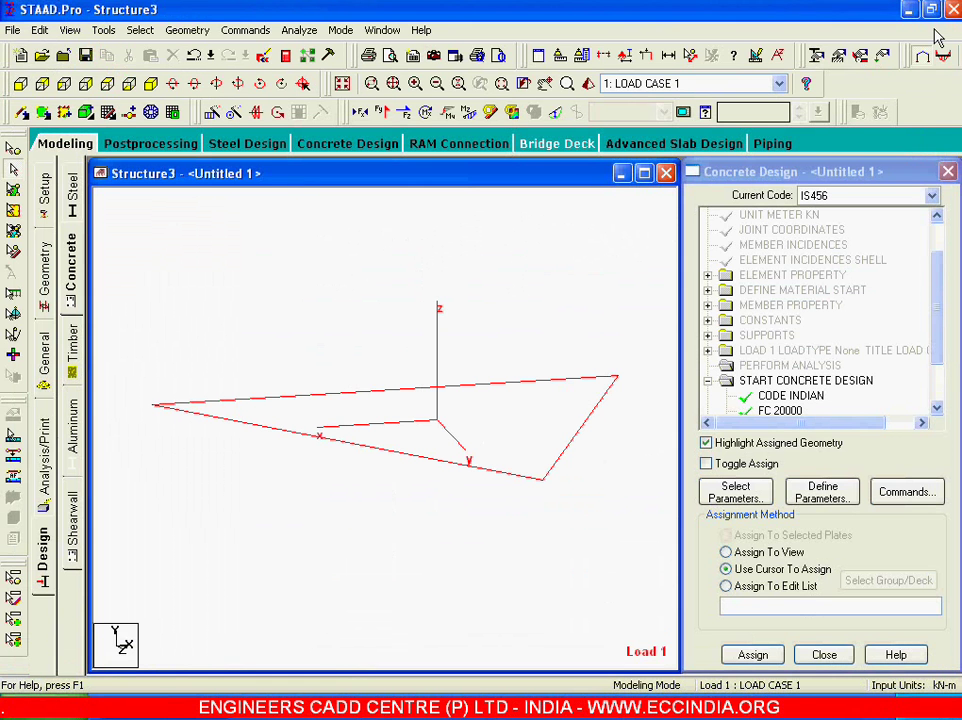
Open the label display settings for the isolated plate view
right_click(289, 246)
left_click(320, 455)
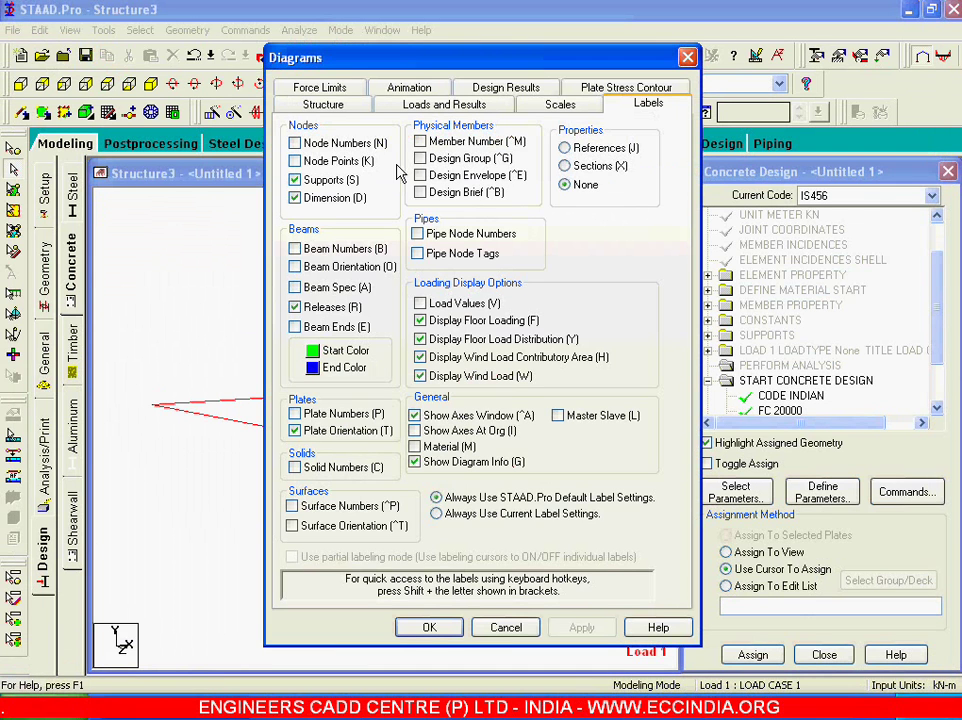